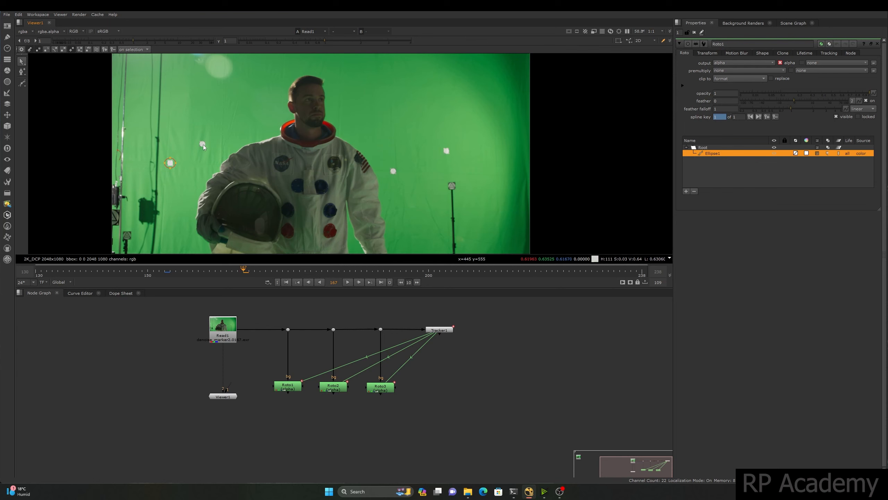
Open Roto1's properties and select its ellipse around the square tracking marker beside the astronaut.
scroll(202, 145, up, 3)
middle_drag(197, 171, 208, 143)
middle_drag(590, 131, 543, 128)
middle_drag(197, 157, 232, 153)
scroll(247, 154, down, 2)
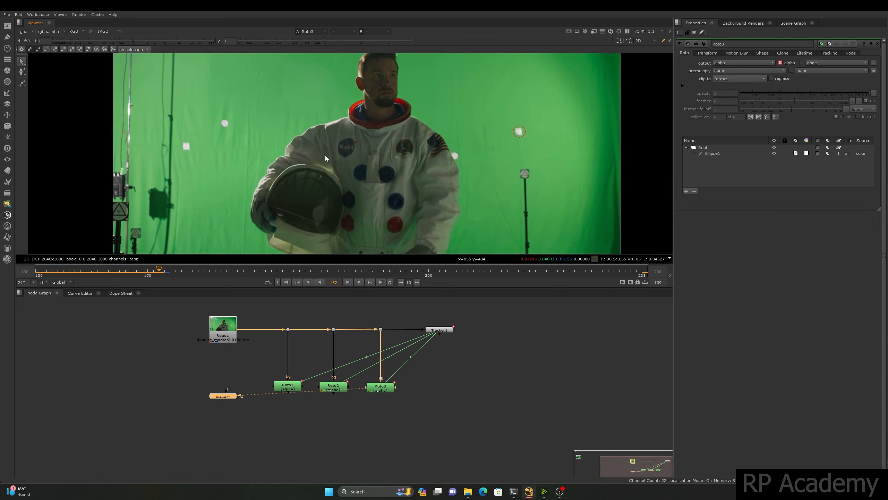
click(288, 385)
double_click(289, 385)
middle_drag(197, 162, 230, 151)
drag(255, 105, 186, 161)
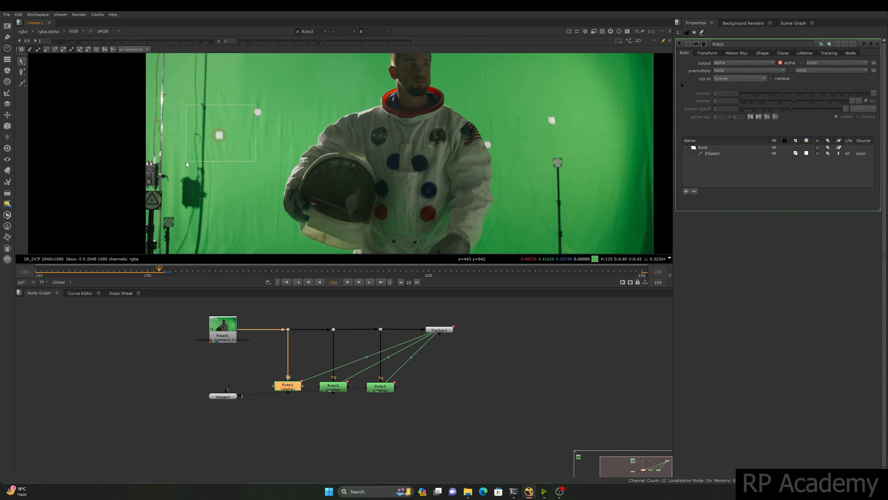
drag(230, 89, 169, 165)
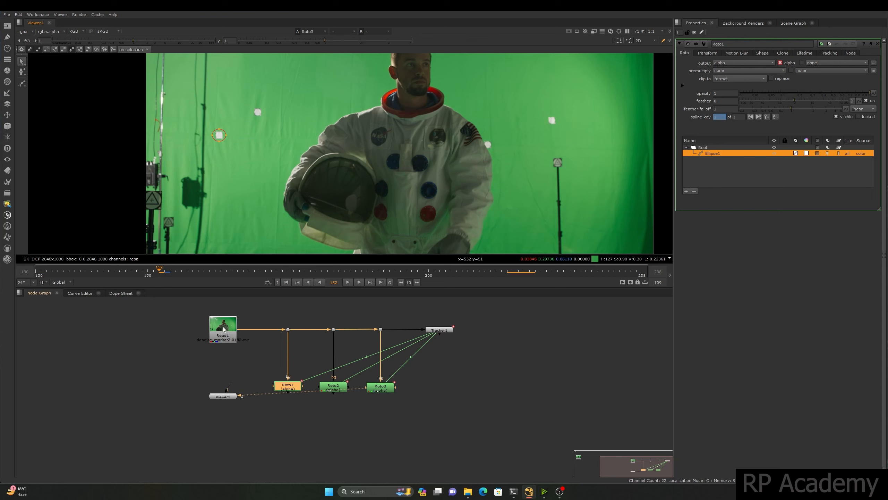
Show the Read1 footage in the viewer and disconnect Roto3 from the Viewer1 node.
click(217, 336)
key(1)
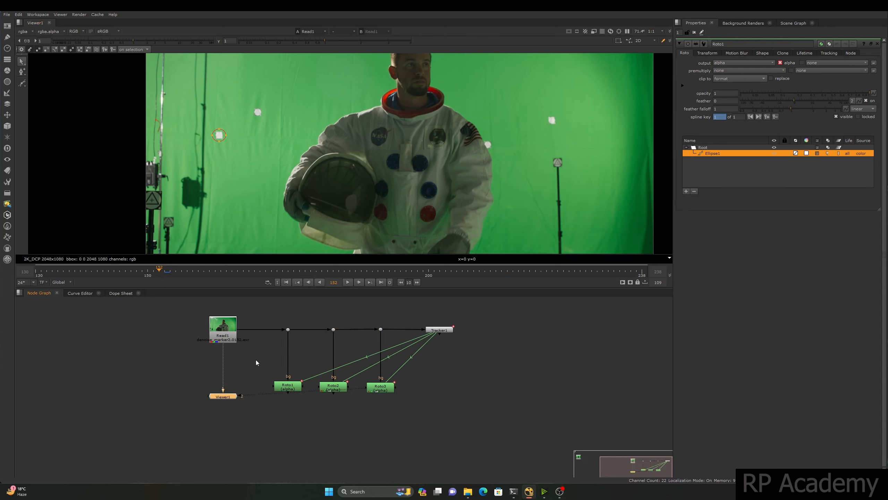
drag(256, 397, 309, 421)
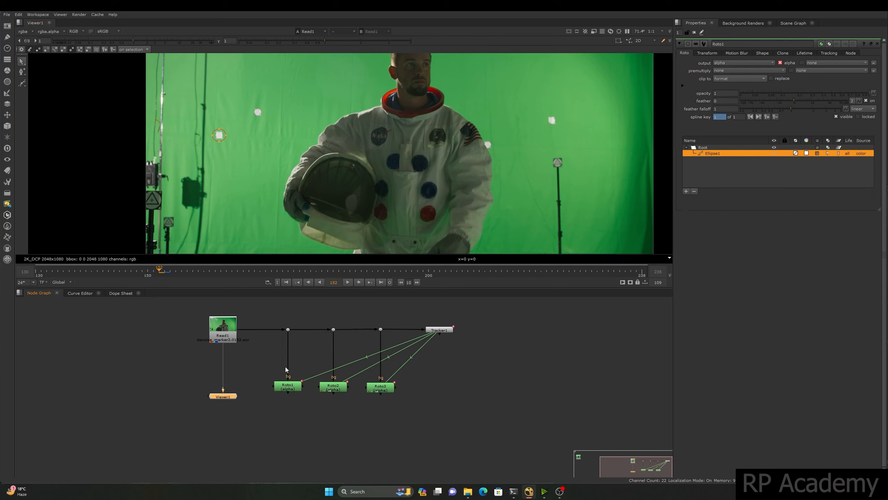
Play the Read1 footage and scrub to frame 200, checking how Roto1's ellipse follows its marker.
click(284, 385)
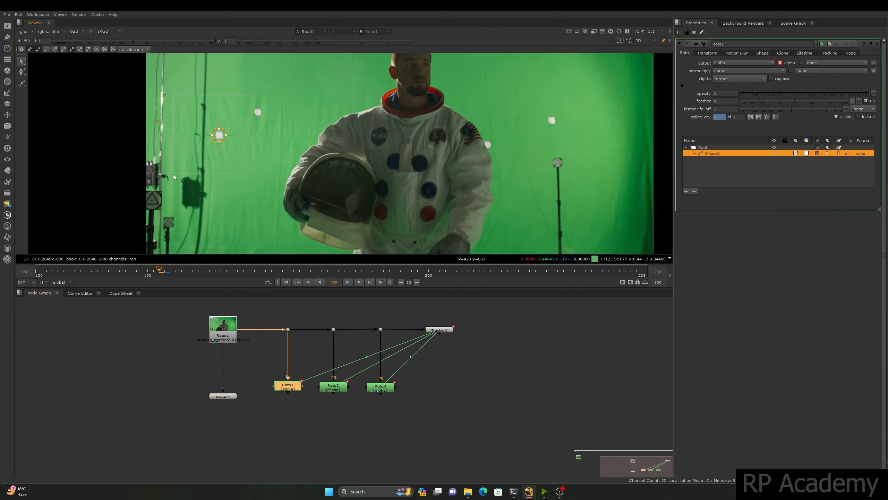
click(347, 282)
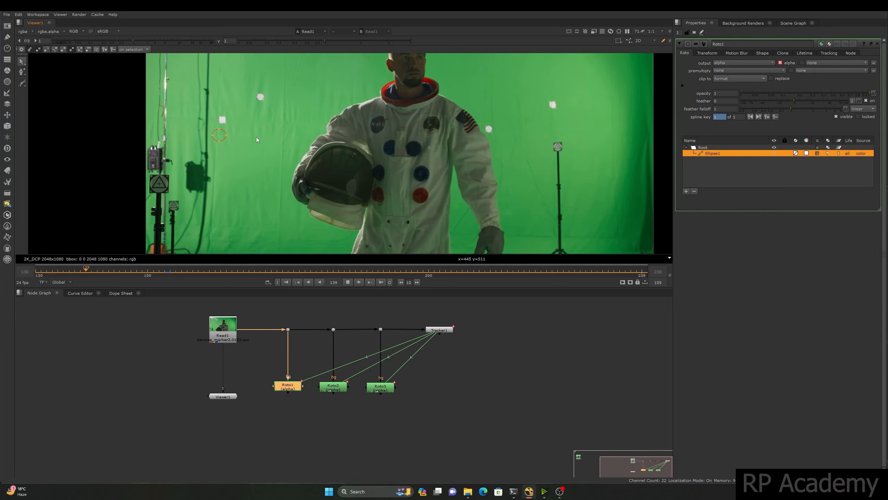
click(284, 269)
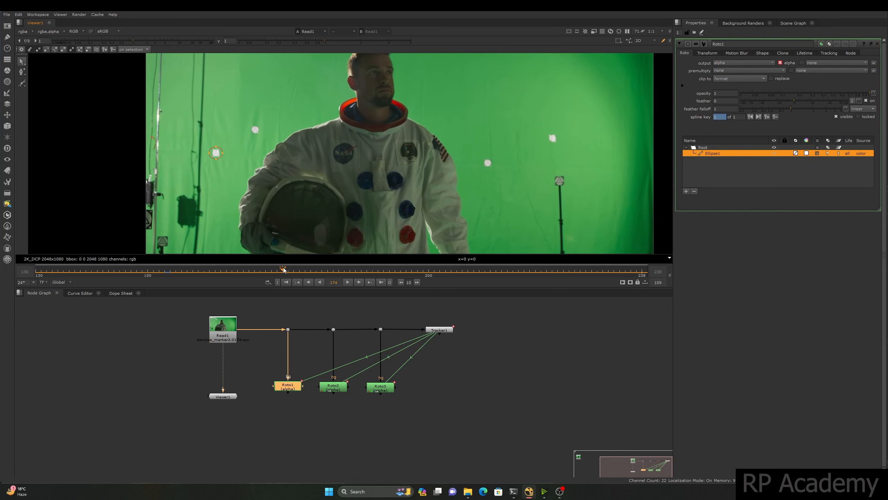
drag(283, 269, 429, 268)
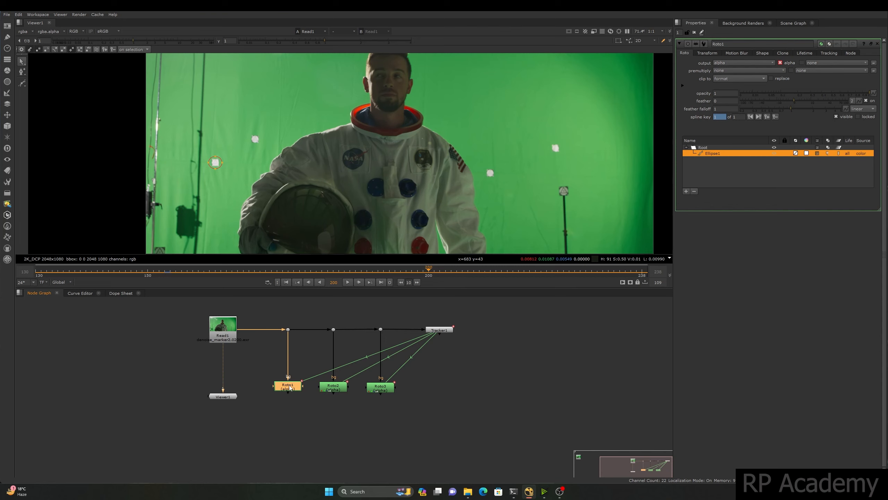
View Roto1's output and play it back to check the ellipse's tracking on the square marker.
key(2)
key(l)
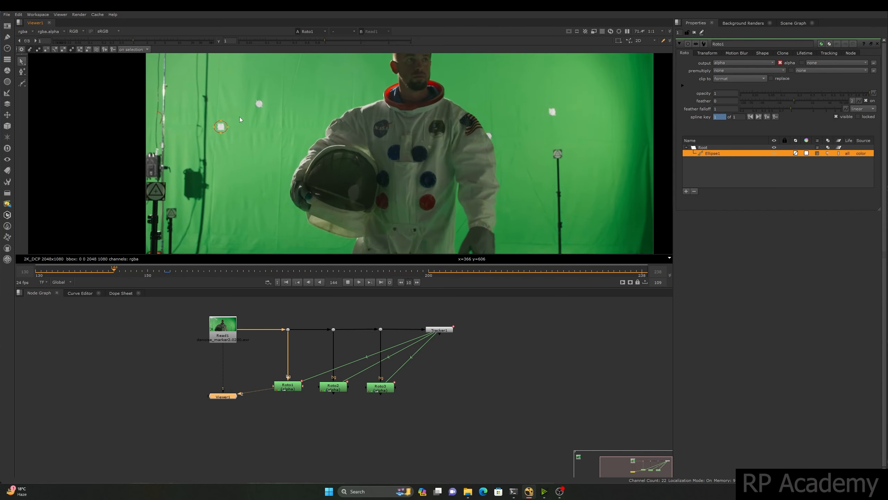
click(347, 282)
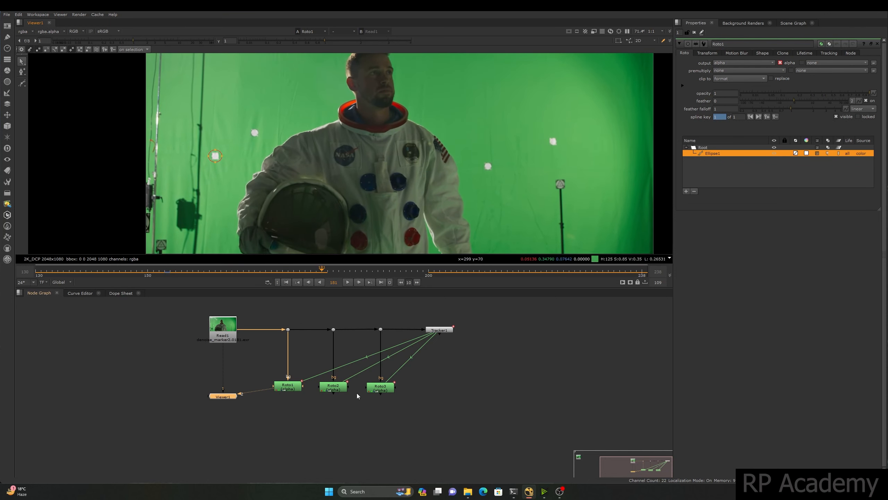
Open Roto2's properties and play and scrub through the shot to check that its ellipse follows the round marker.
click(335, 389)
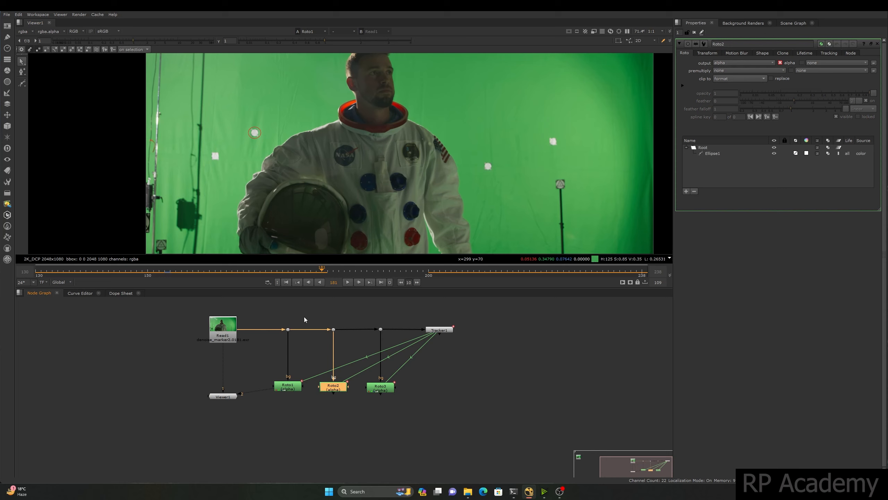
click(347, 282)
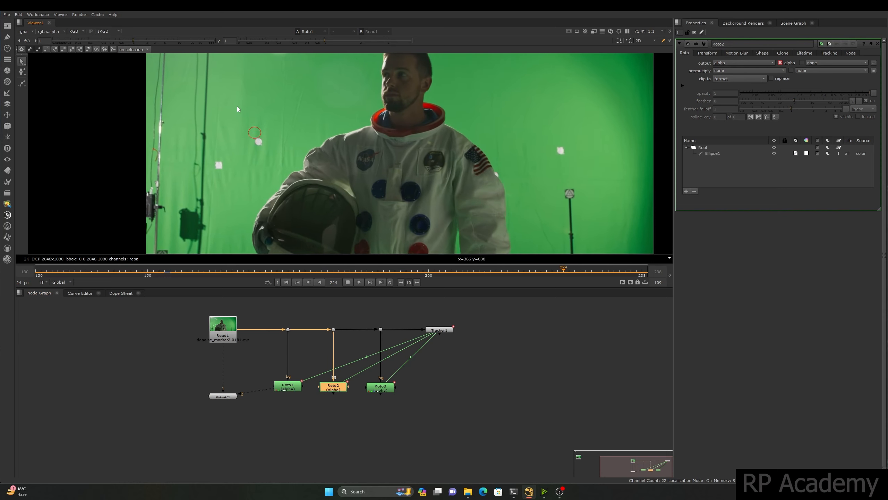
drag(391, 275, 198, 273)
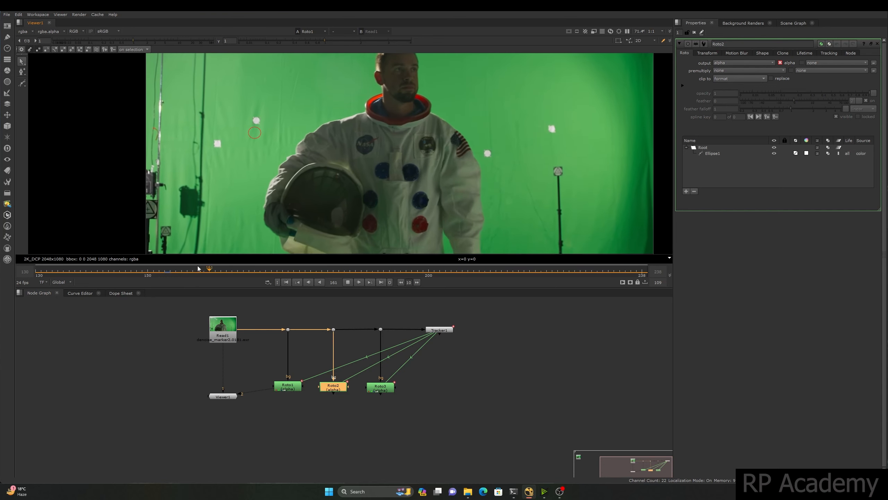
click(346, 282)
drag(336, 274, 423, 275)
click(441, 416)
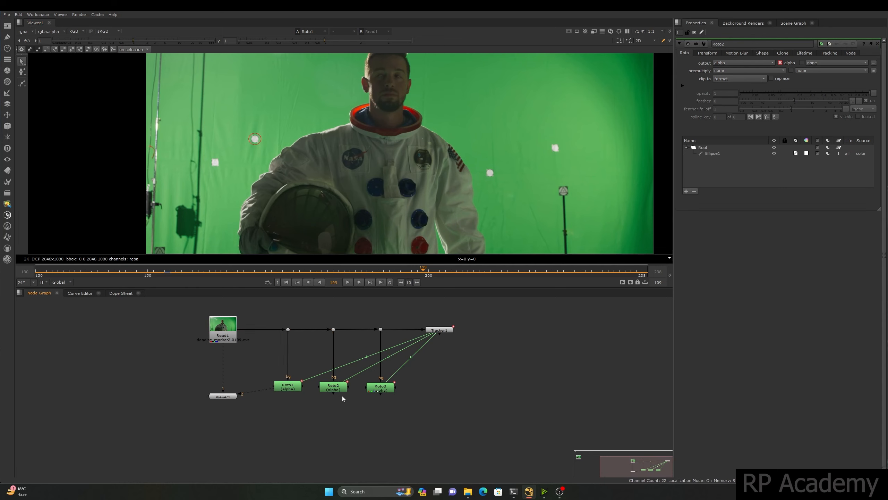
middle_drag(342, 398, 349, 436)
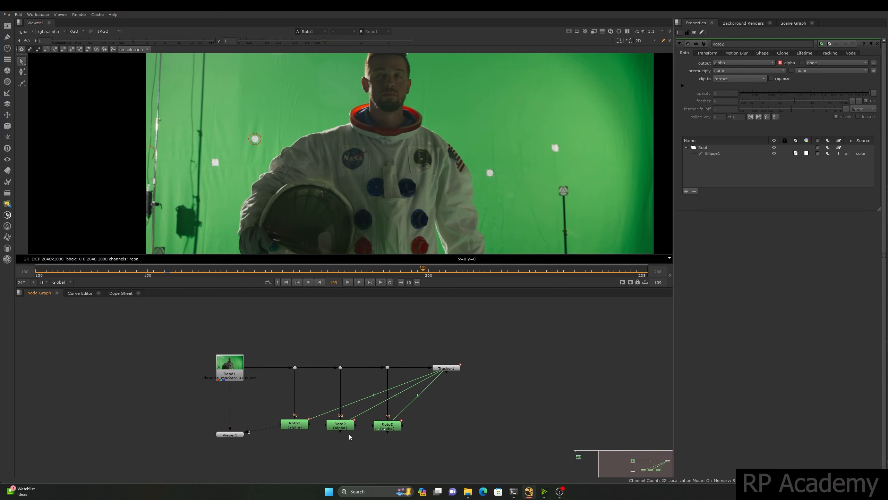
middle_drag(351, 436, 354, 412)
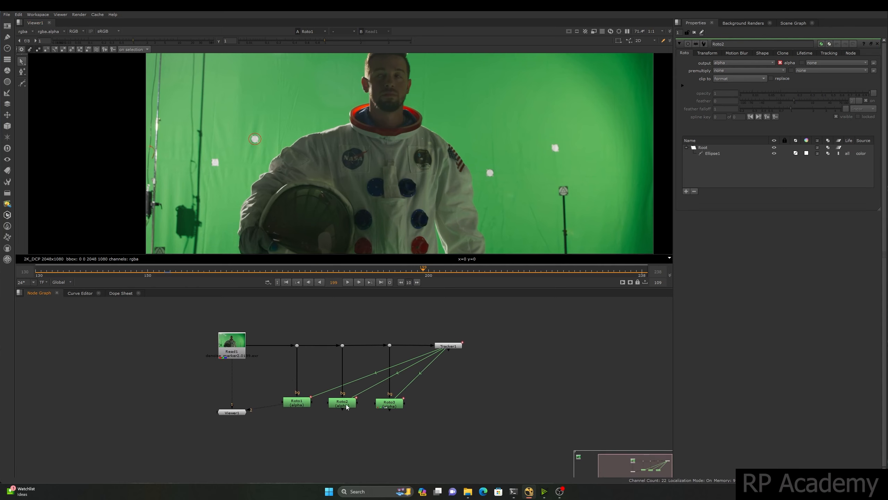
drag(320, 374, 369, 373)
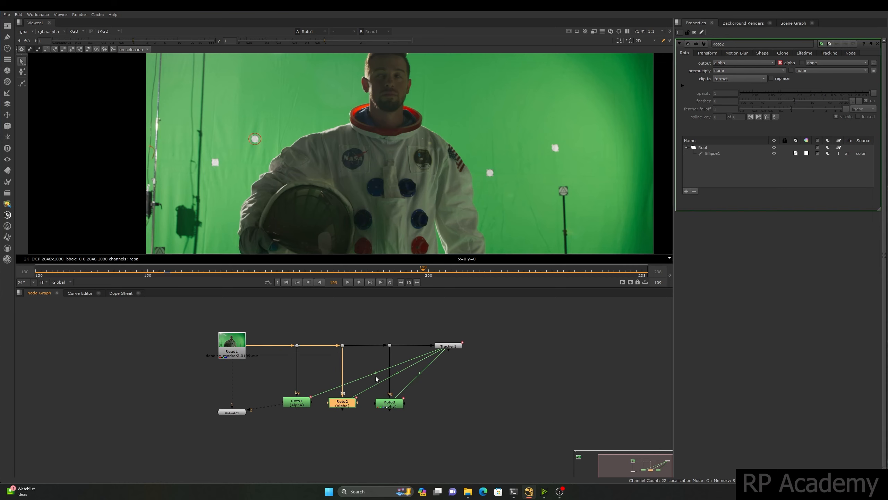
drag(380, 420, 424, 349)
drag(478, 321, 437, 354)
Examine the tracker linking options for the translate value of Roto2's Root layer, leaving the existing link as is.
click(712, 147)
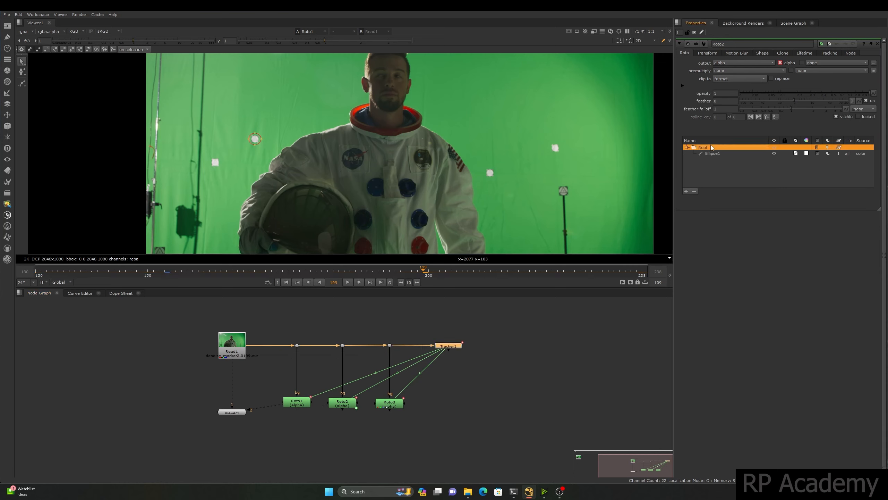
click(707, 53)
right_click(765, 63)
mouse_move(797, 121)
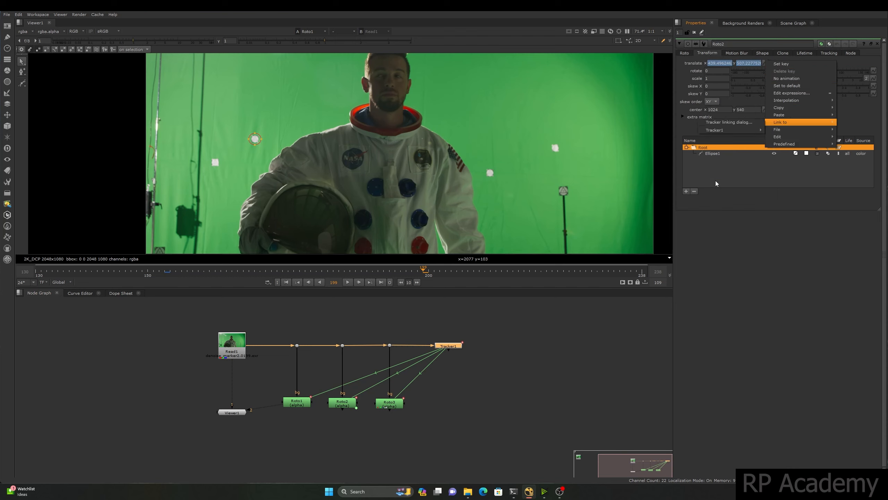
click(573, 343)
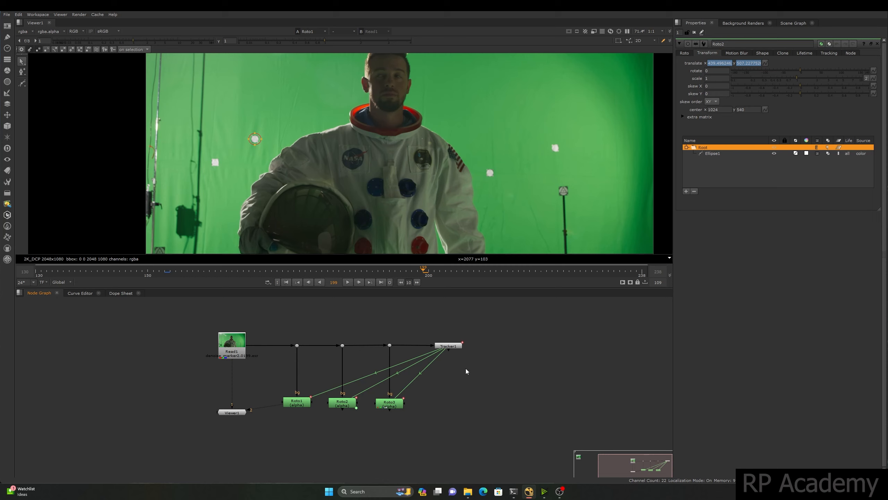
drag(498, 328, 423, 363)
middle_drag(449, 361, 400, 395)
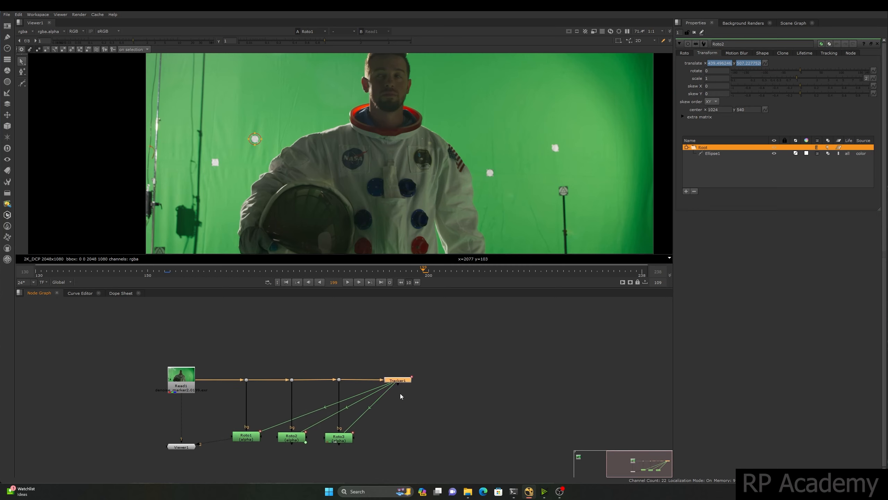
scroll(395, 393, down, 1)
middle_drag(303, 390, 321, 365)
drag(450, 323, 387, 379)
scroll(378, 201, down, 3)
middle_drag(364, 188, 343, 172)
Select Roto2's ellipse around the round marker and examine it up close.
click(364, 160)
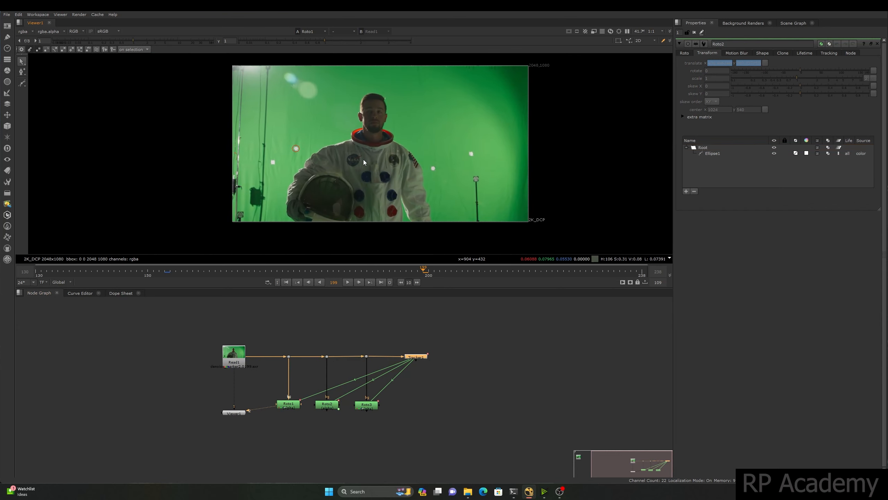
scroll(363, 160, up, 2)
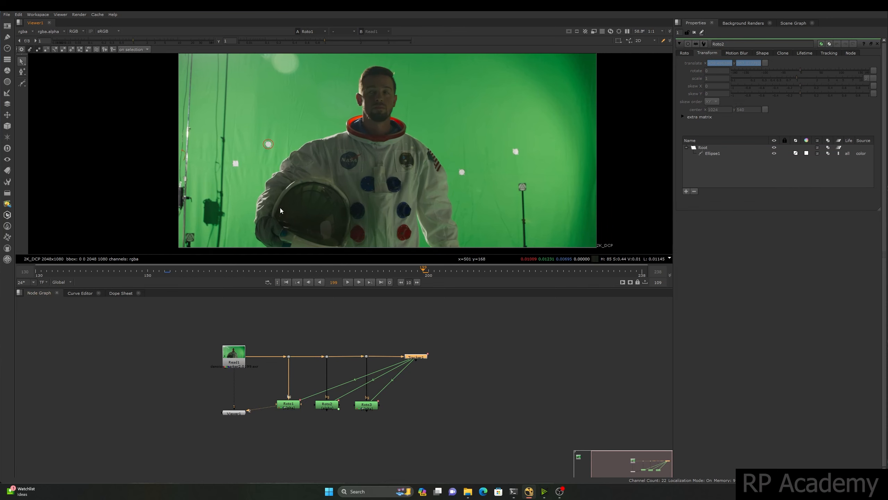
drag(240, 121, 287, 162)
scroll(242, 147, up, 2)
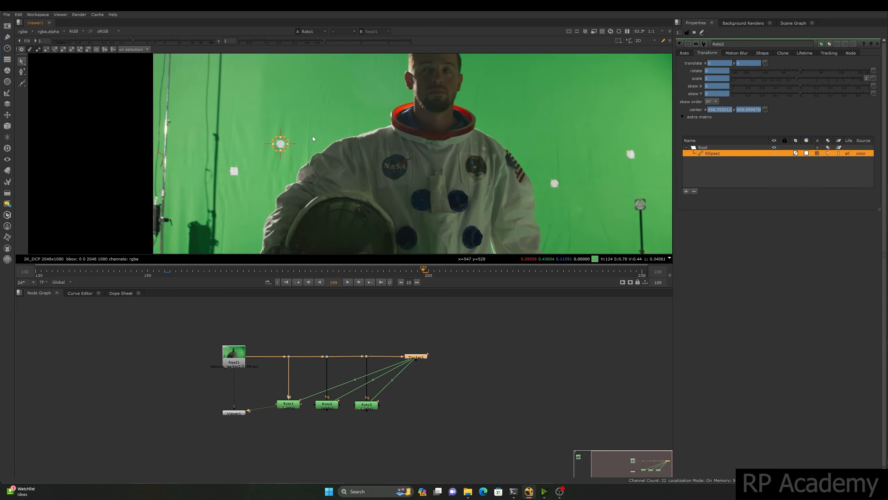
middle_drag(307, 182, 298, 157)
Delete the Tracker1 node despite the roto nodes' expressions that use it.
drag(472, 325, 392, 373)
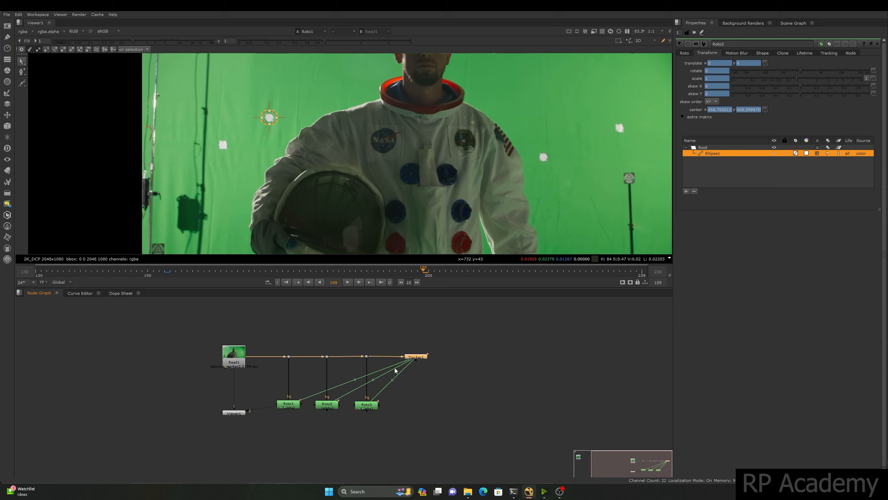
key(Delete)
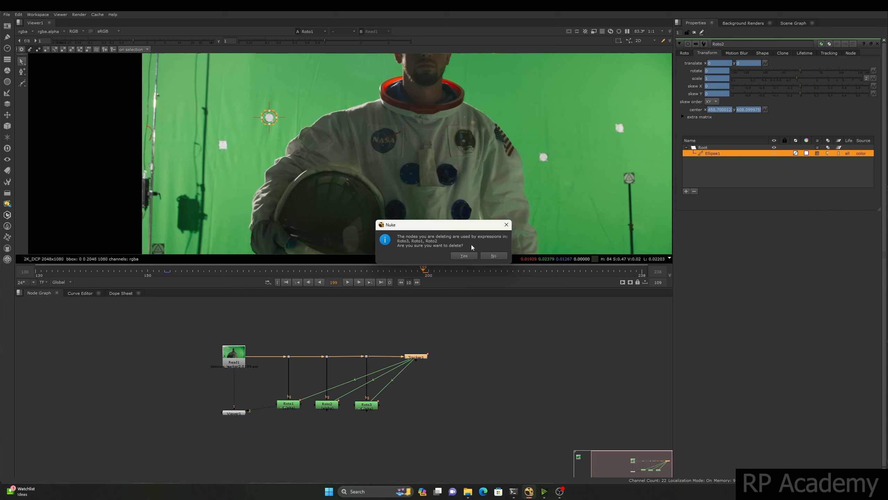
click(464, 256)
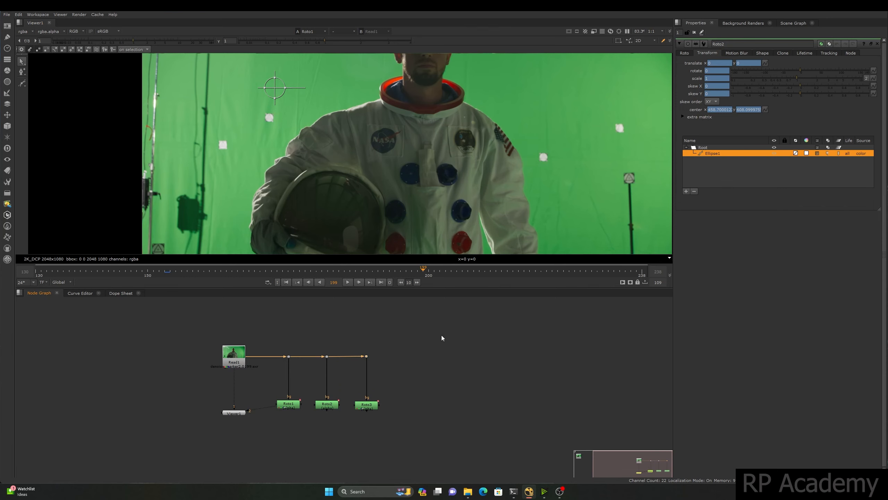
Open Roto1 and play the shot to check where its ellipse sits without the tracker.
scroll(324, 127, down, 3)
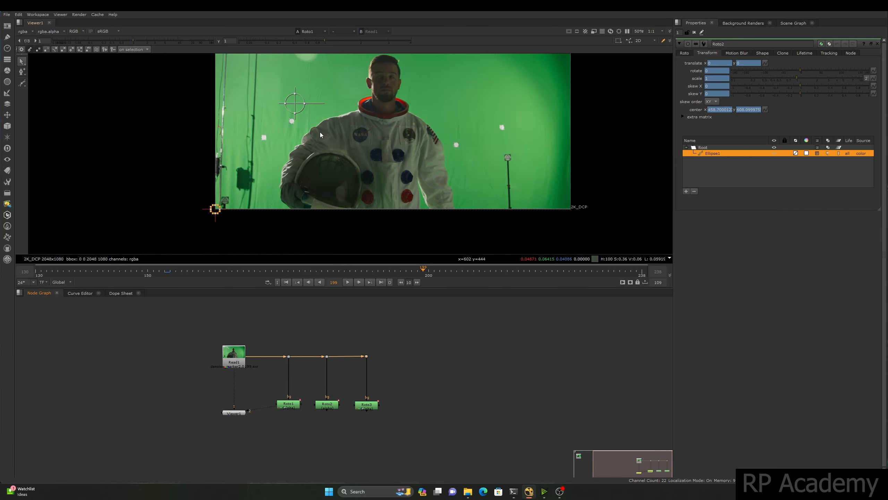
scroll(196, 192, up, 3)
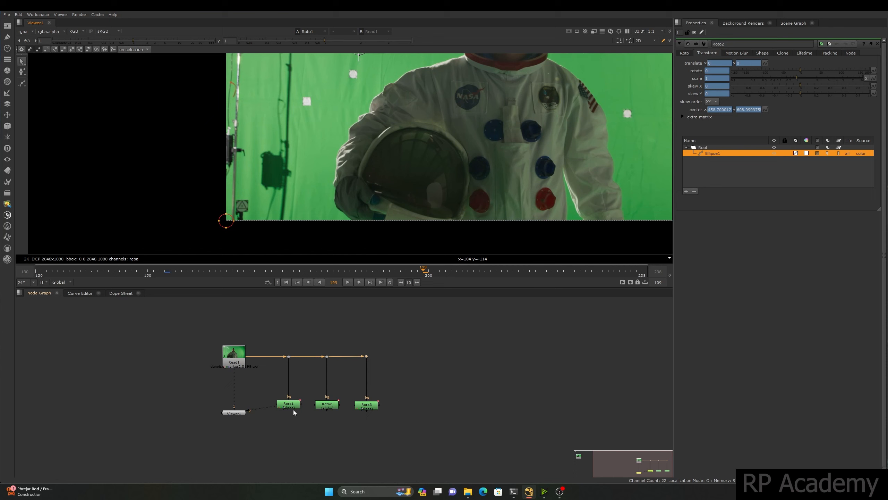
double_click(281, 404)
click(230, 214)
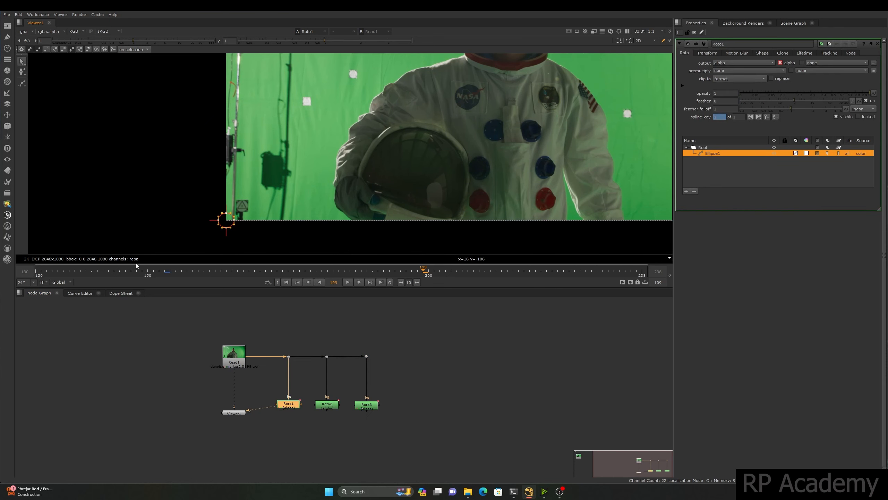
click(349, 282)
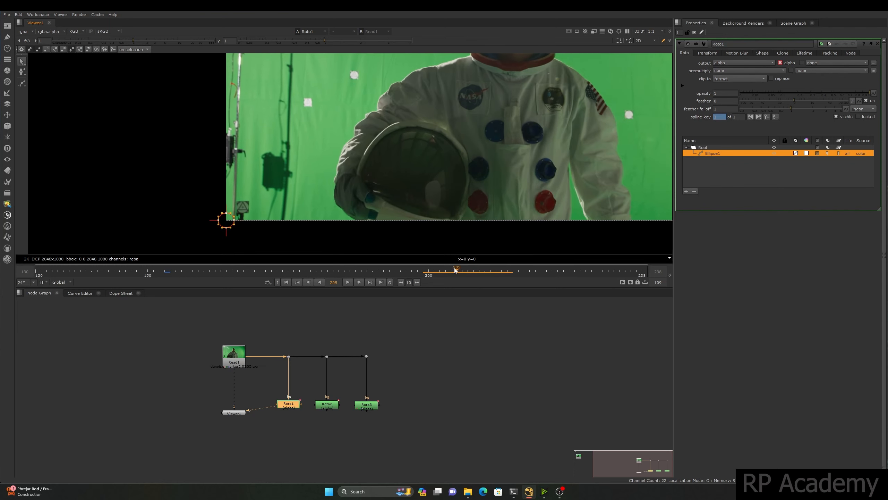
View Roto2 and Roto3 in turn and scrub the timeline to check their ellipses' positions without the tracker.
double_click(327, 404)
key(1)
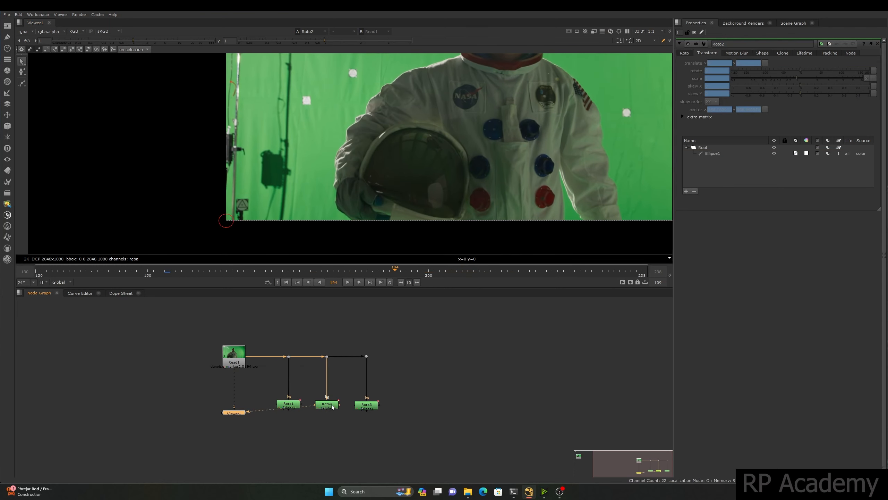
double_click(365, 406)
key(1)
drag(392, 270, 418, 251)
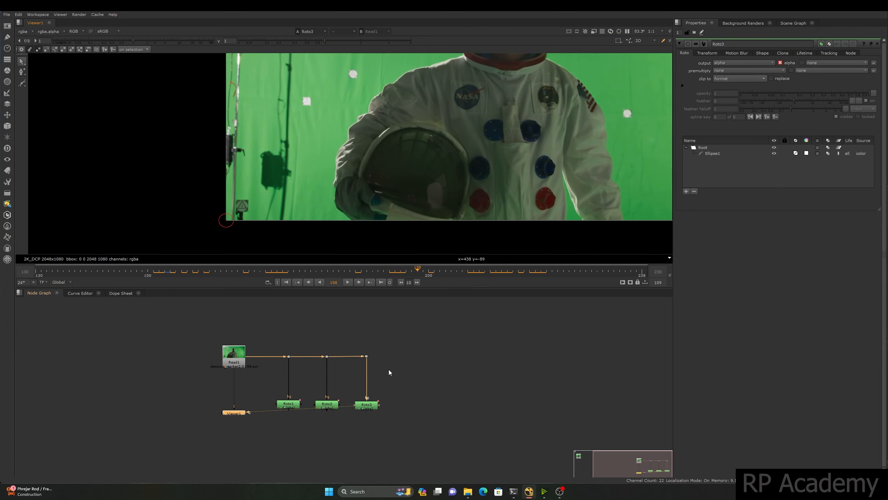
scroll(388, 369, down, 2)
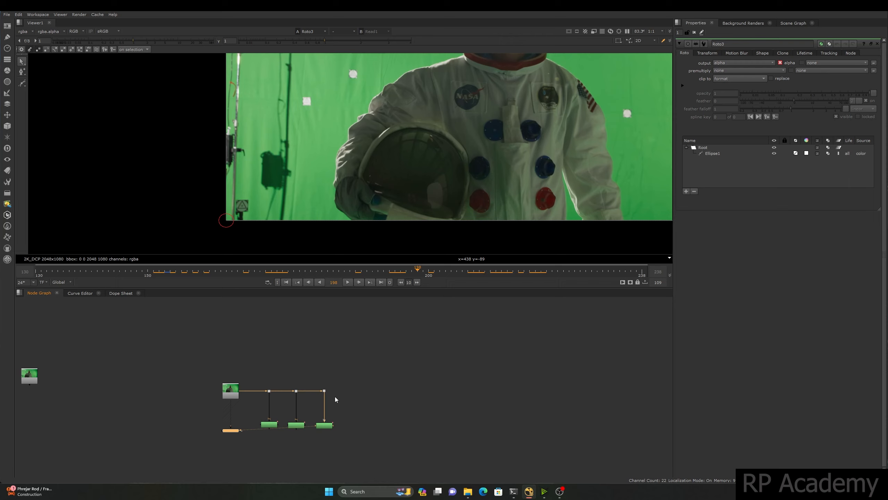
Undo the deletion of the Tracker1 node and delete the three Roto nodes that were linked to it.
click(340, 398)
key(ctrl+z)
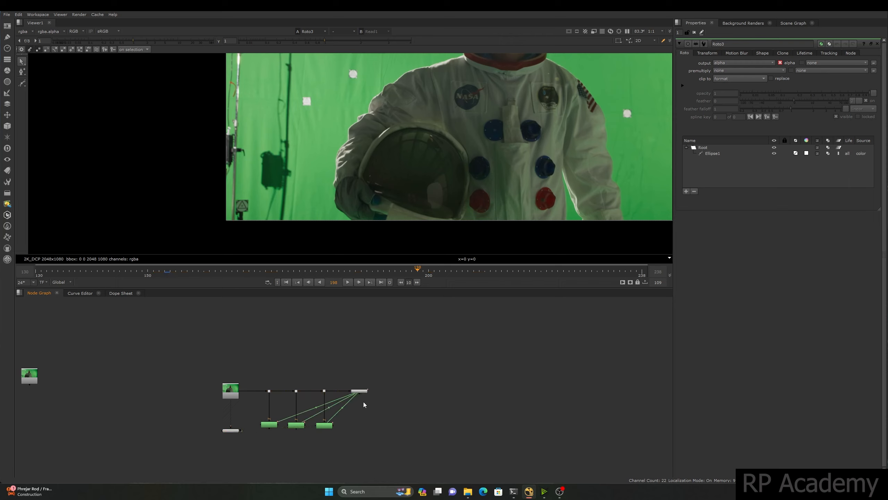
scroll(363, 402, up, 3)
drag(433, 390, 283, 432)
key(Delete)
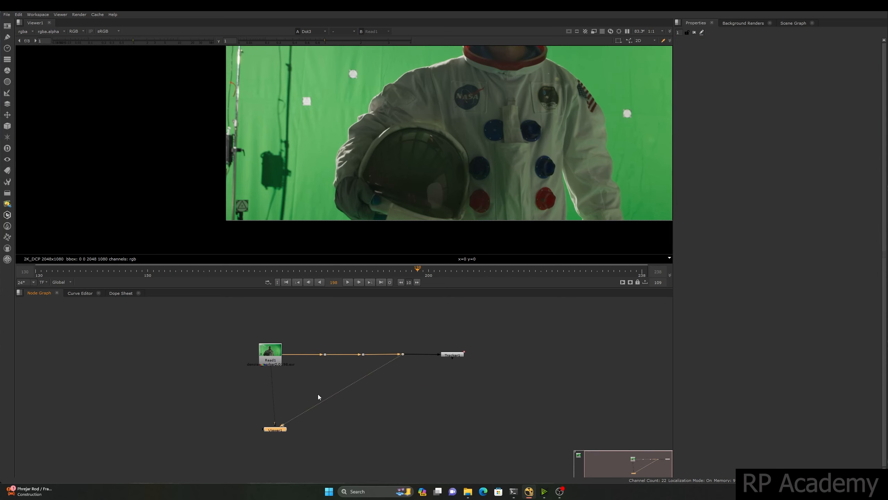
drag(396, 357, 385, 368)
drag(274, 376, 292, 380)
Open Tracker1 in the viewer, inspect its three marker tracks and play the shot to check how they follow the markers.
double_click(451, 354)
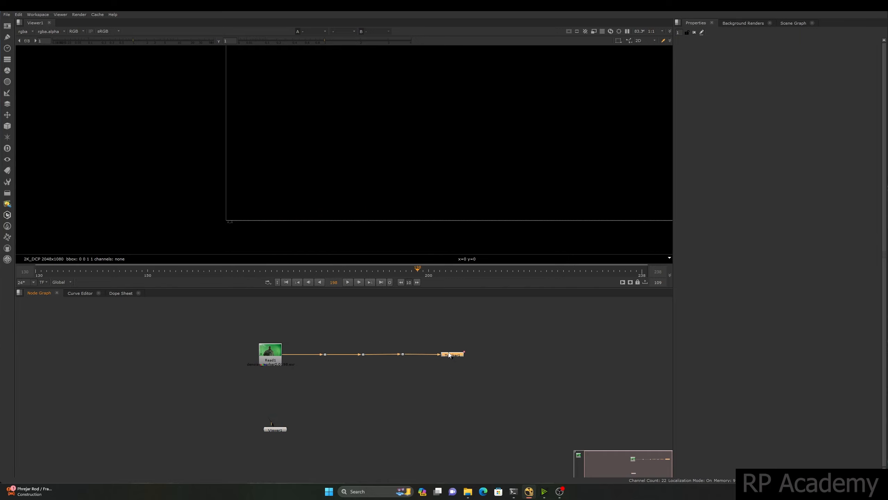
key(1)
scroll(287, 153, up, 5)
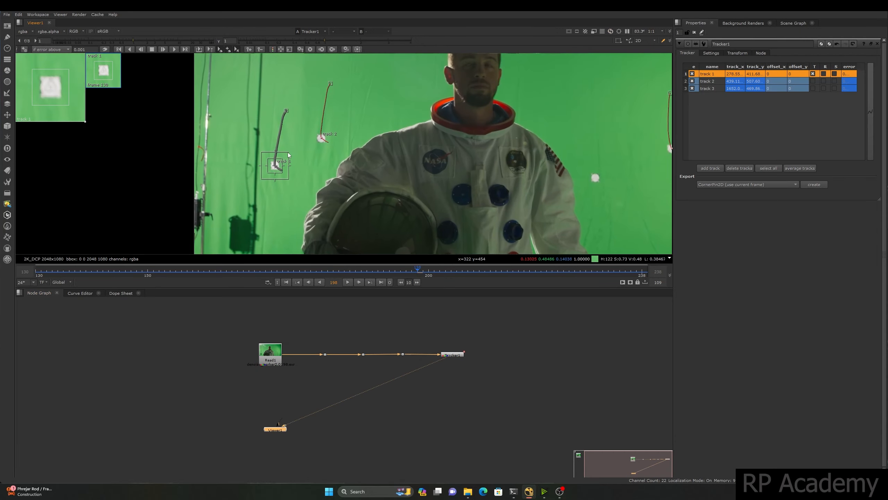
drag(215, 219, 214, 220)
scroll(379, 153, down, 3)
drag(414, 101, 362, 144)
middle_drag(479, 147, 312, 173)
scroll(313, 173, down, 2)
scroll(497, 151, down, 1)
drag(502, 125, 597, 181)
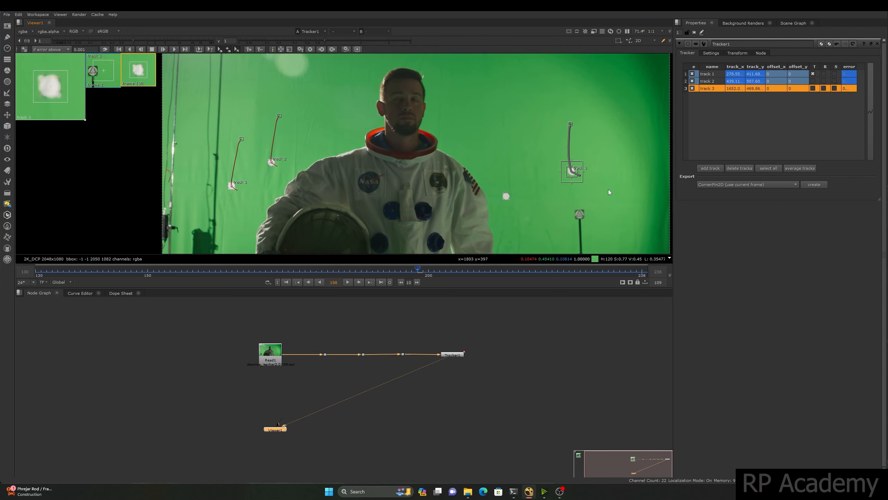
click(348, 282)
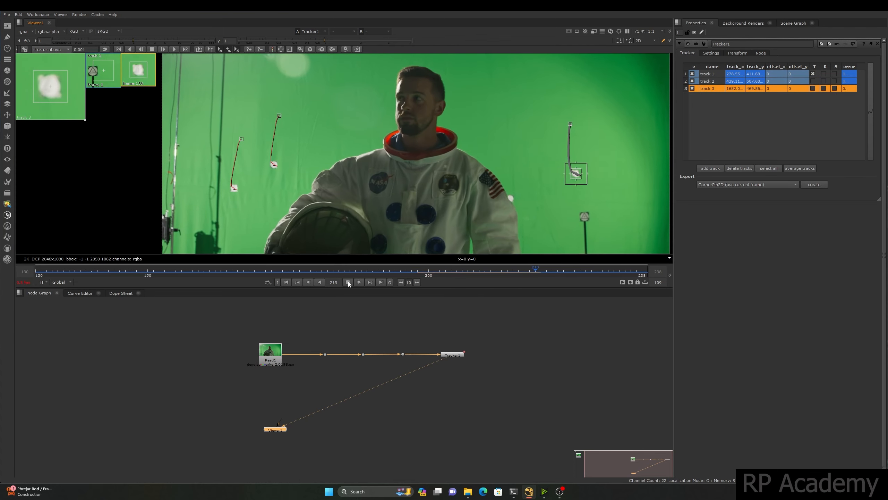
click(322, 239)
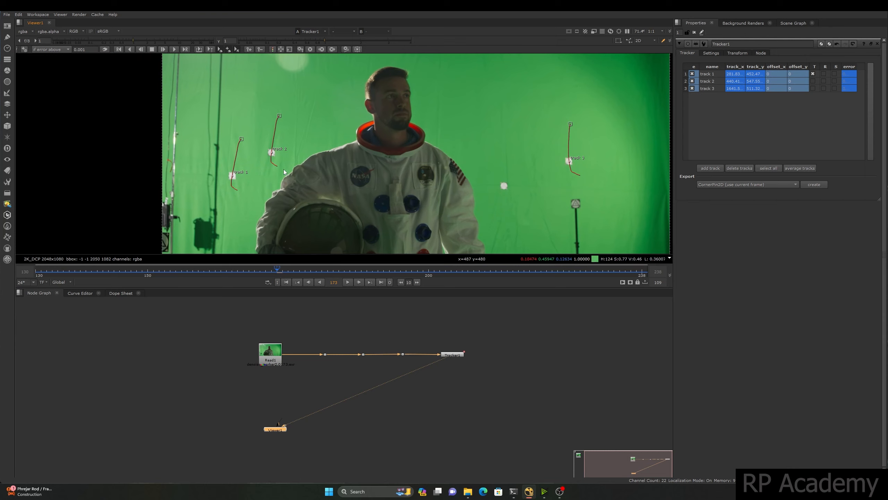
Add an unconnected Roto node below the footage and show the transform settings of its Root layer.
click(312, 389)
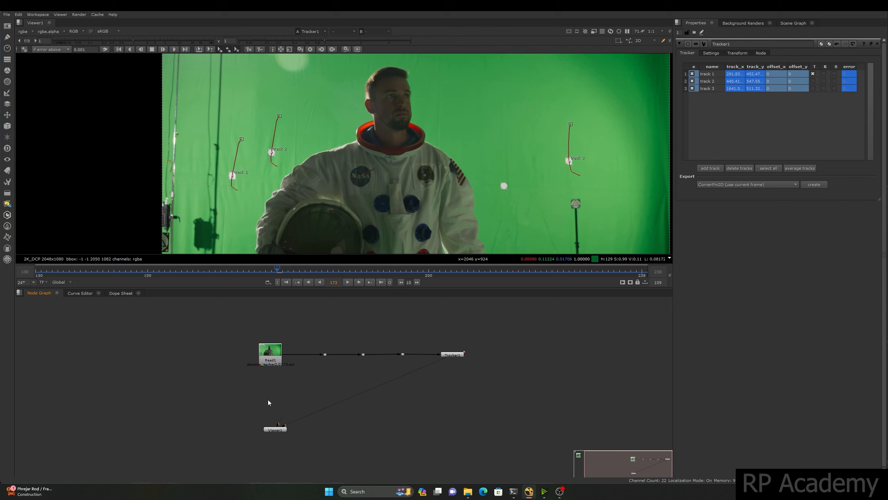
key(o)
drag(286, 392, 323, 391)
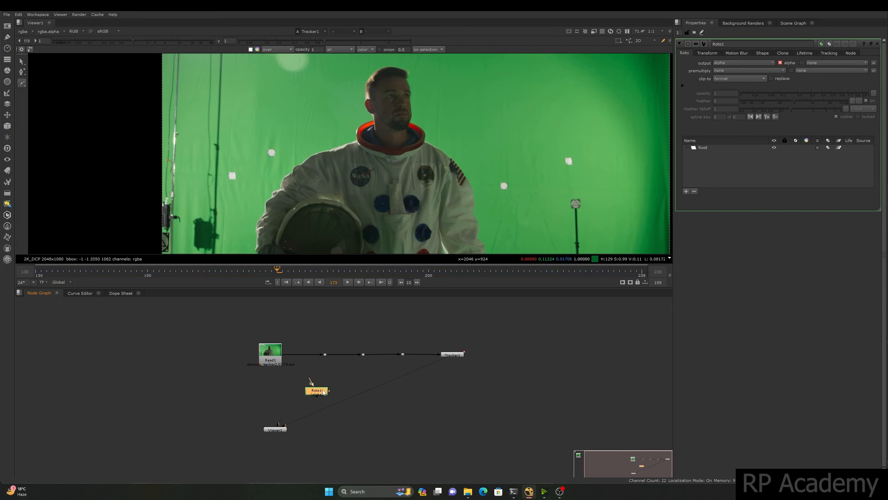
click(701, 148)
click(706, 53)
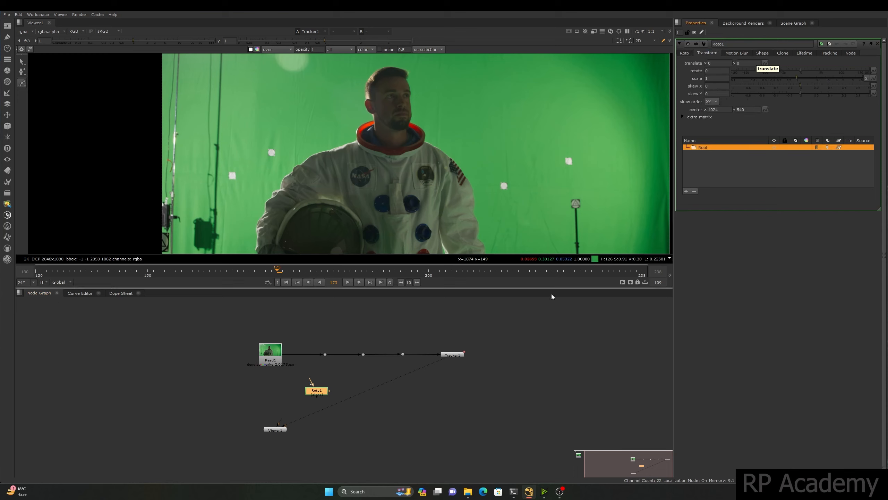
Reopen Tracker1's properties and go through track 1, track 2 and track 3 in its track list.
double_click(456, 355)
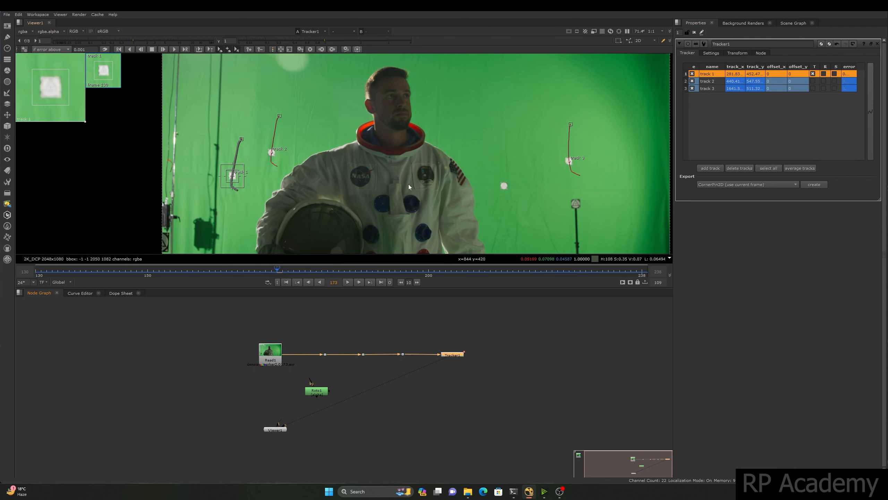
click(710, 100)
click(711, 75)
click(800, 144)
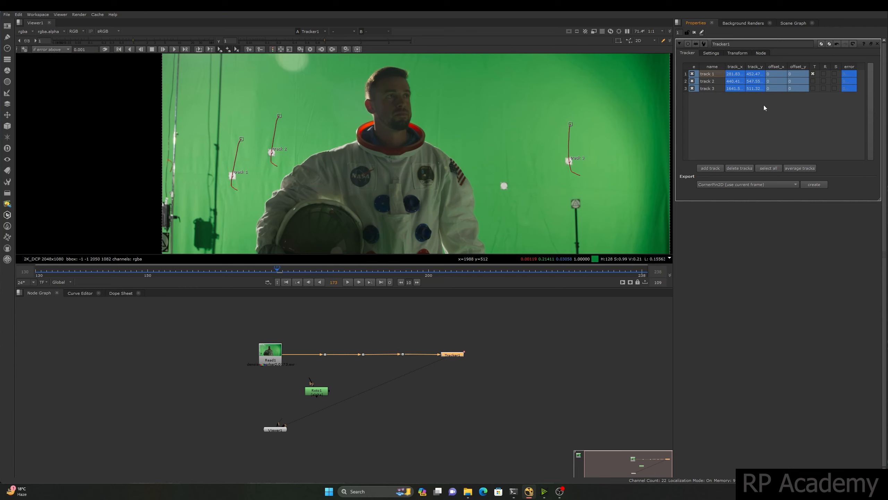
click(717, 81)
click(716, 88)
click(718, 73)
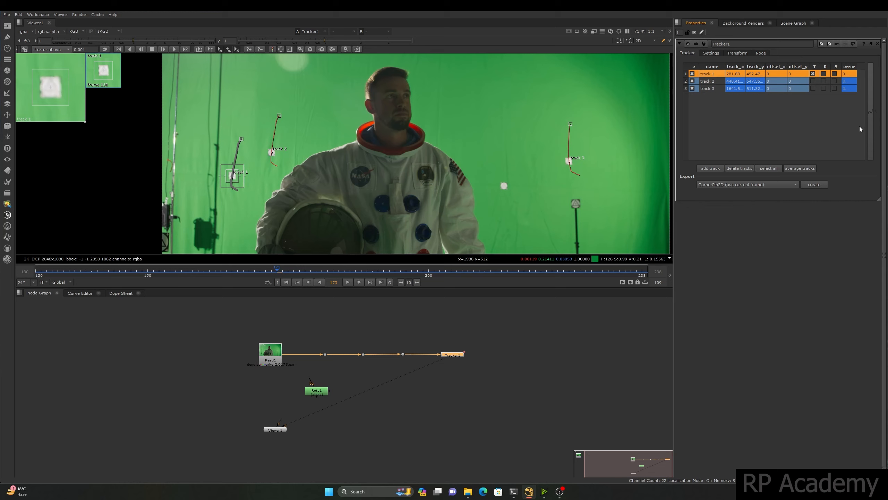
click(762, 130)
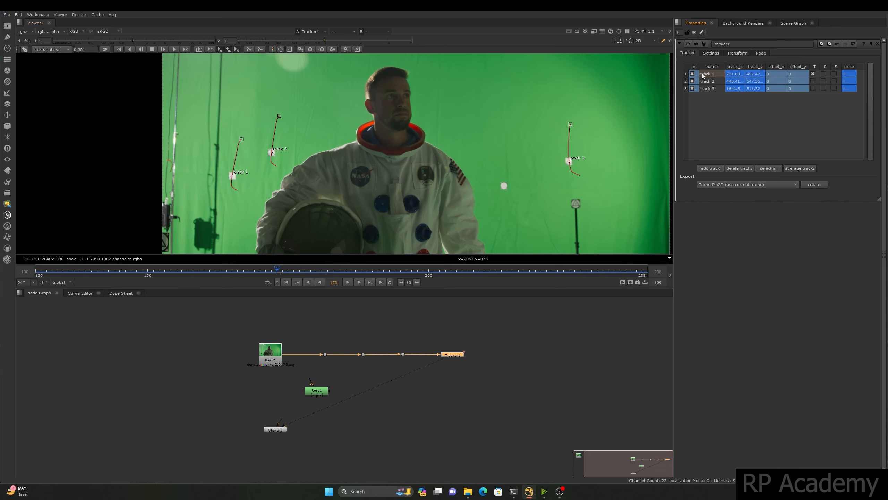
Select track 1 on the square marker in Tracker1 and copy its animation.
click(232, 175)
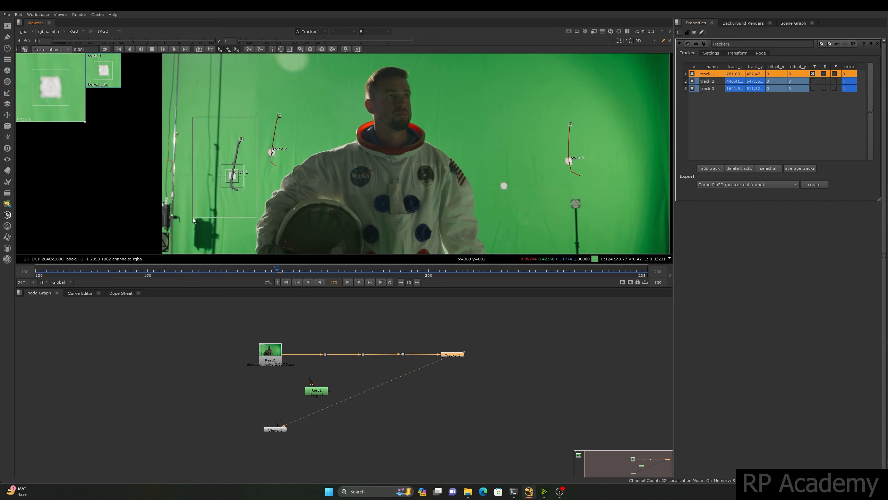
click(710, 74)
click(710, 73)
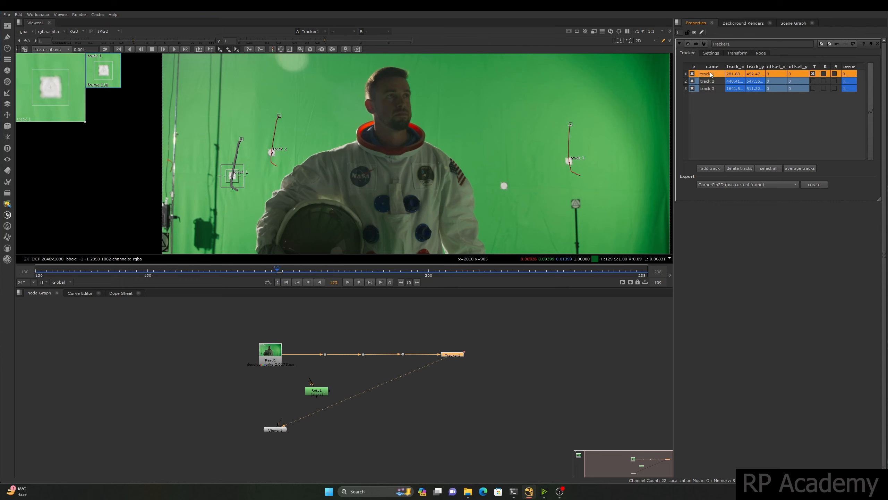
click(871, 111)
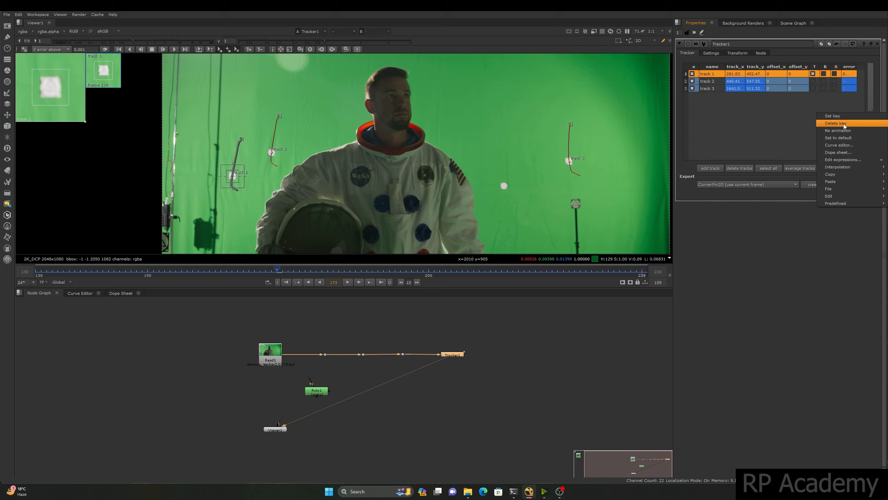
mouse_move(836, 175)
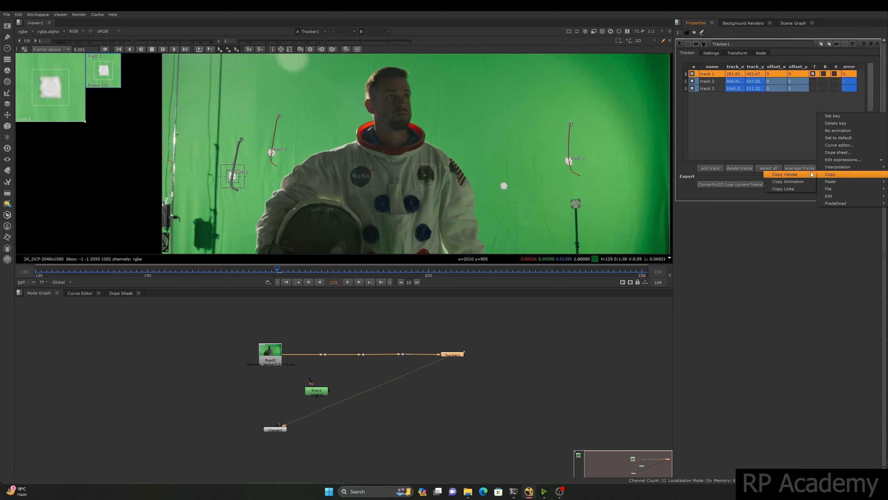
click(798, 181)
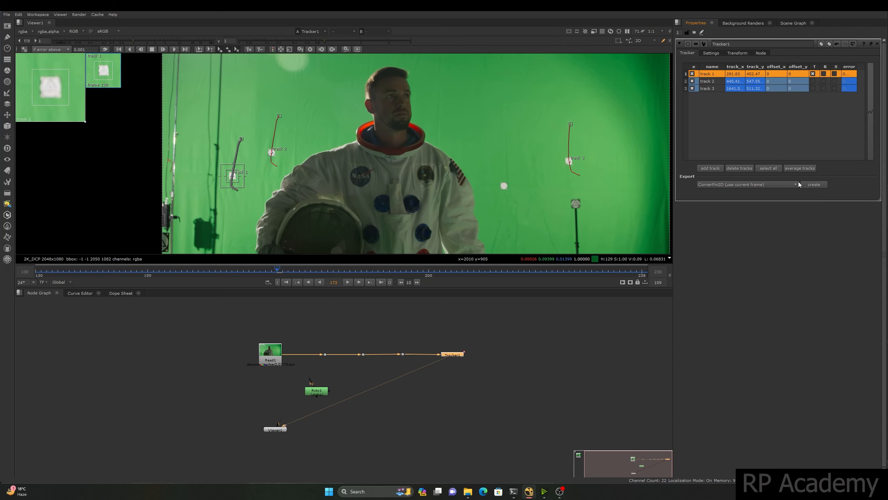
click(788, 127)
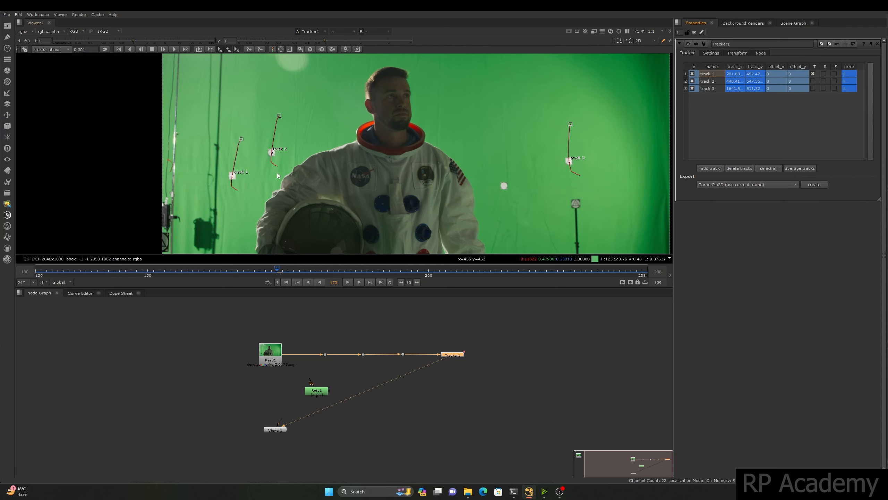
drag(253, 164, 220, 195)
click(342, 197)
Paste the copied track animation as absolute into the translate of Roto1's Root layer and scrub the timeline to check it.
double_click(325, 394)
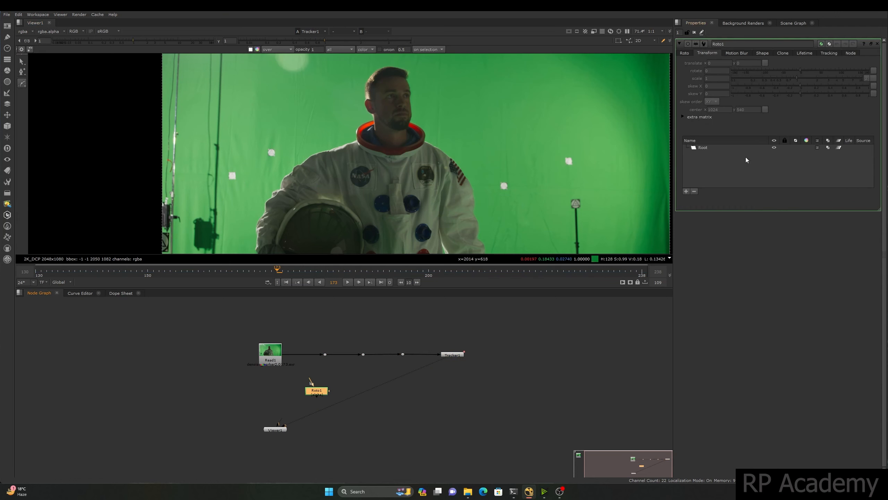
click(704, 147)
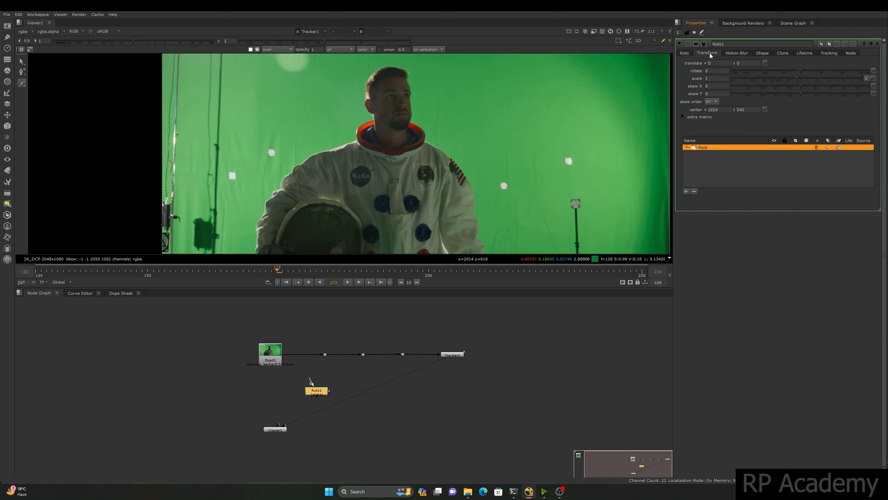
click(765, 64)
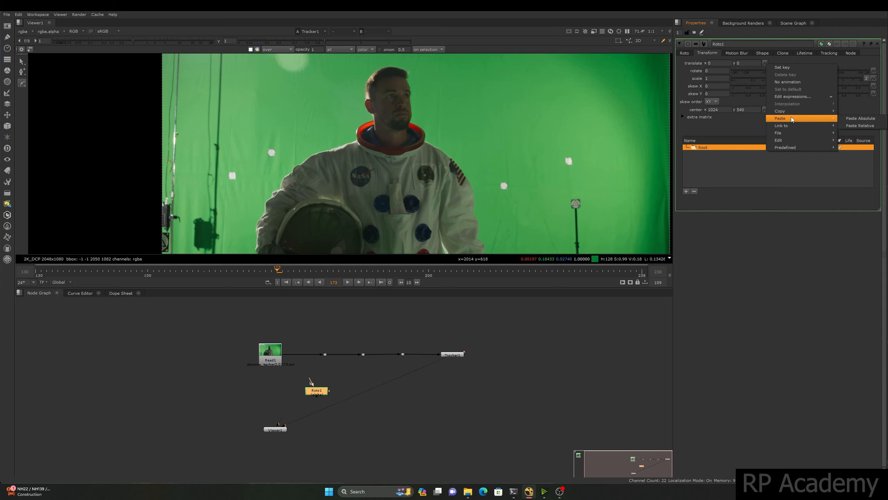
mouse_move(815, 111)
click(862, 119)
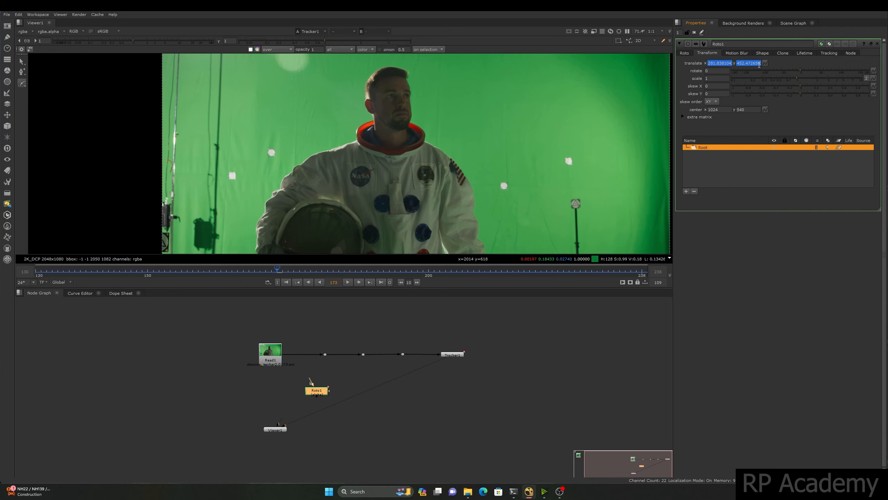
click(522, 272)
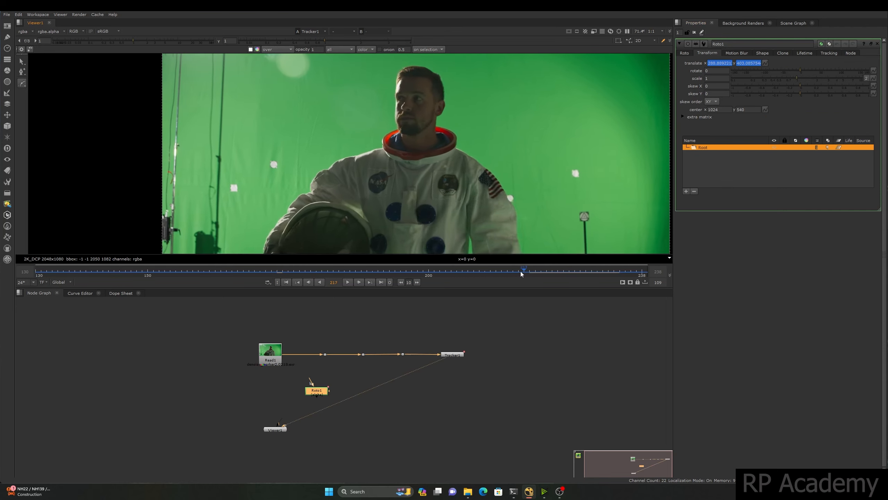
mouse_move(521, 274)
mouse_down()
mouse_move(546, 275)
mouse_move(525, 280)
mouse_up()
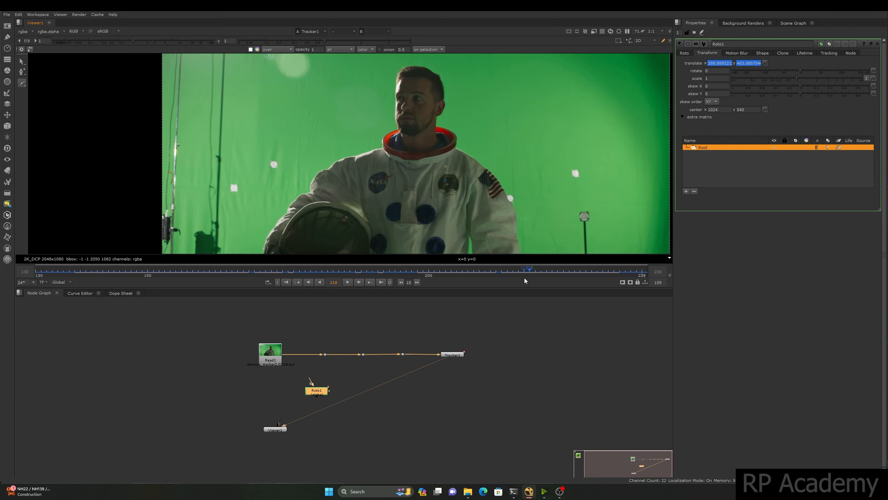
Connect Roto1's input to the first dot after Read1, align the node below it and show it in the viewer.
drag(310, 379, 325, 355)
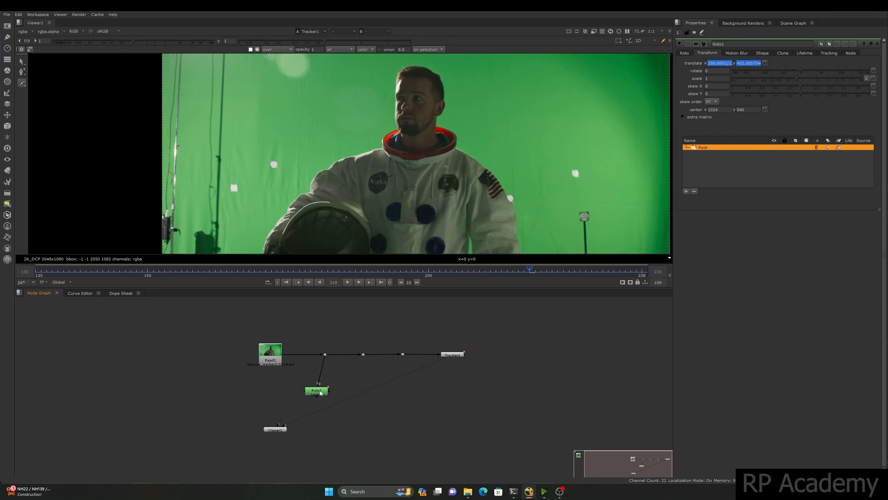
drag(320, 393, 326, 392)
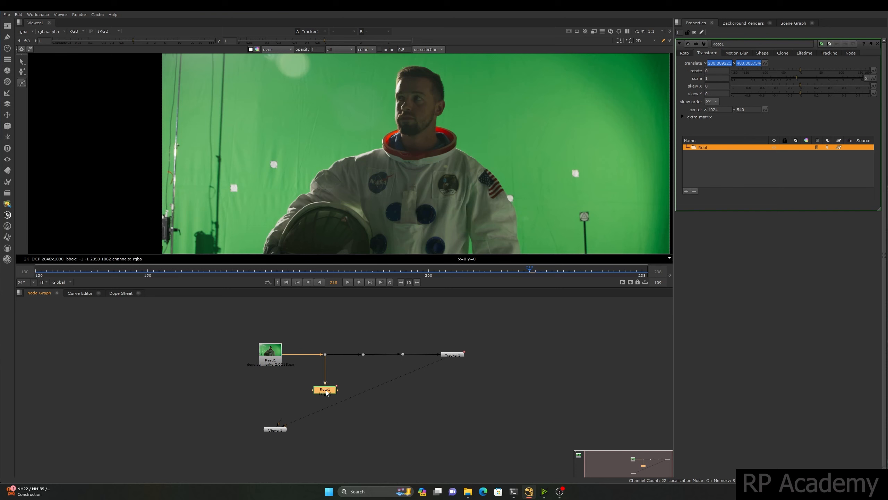
key(1)
Draw an ellipse around the square marker in Roto1 with the Ellipse tool.
scroll(246, 190, up, 7)
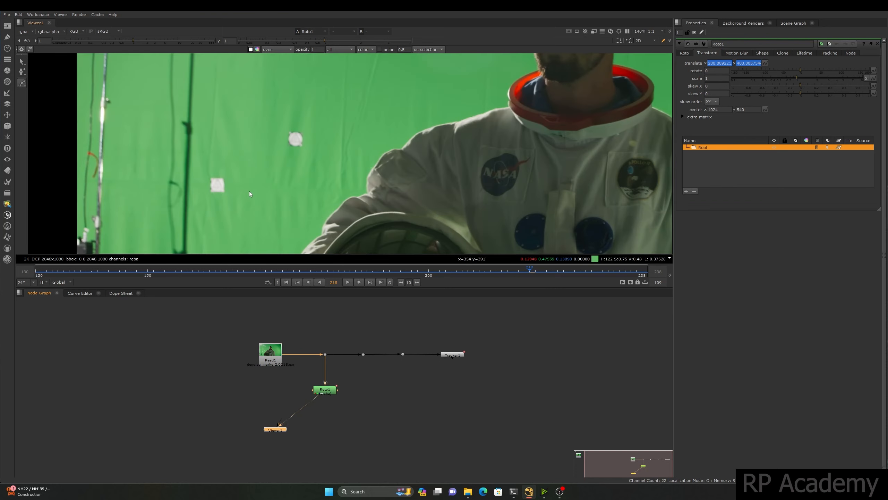
click(20, 86)
click(41, 104)
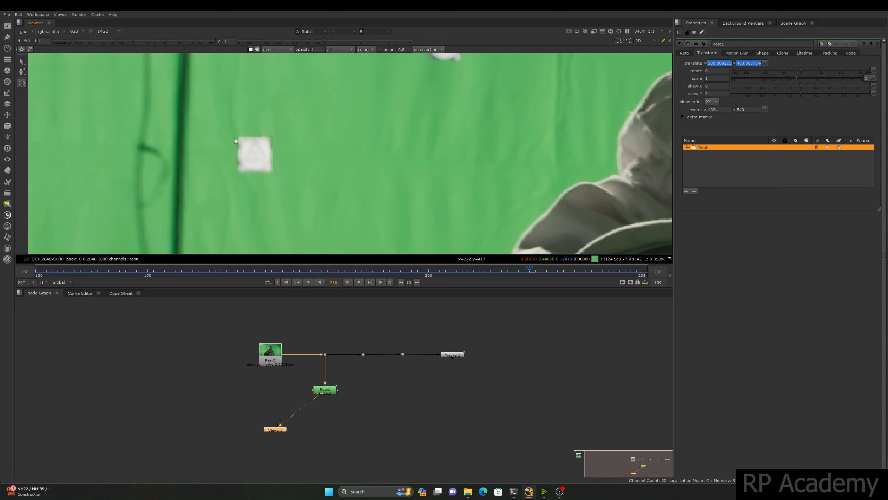
drag(228, 126, 291, 189)
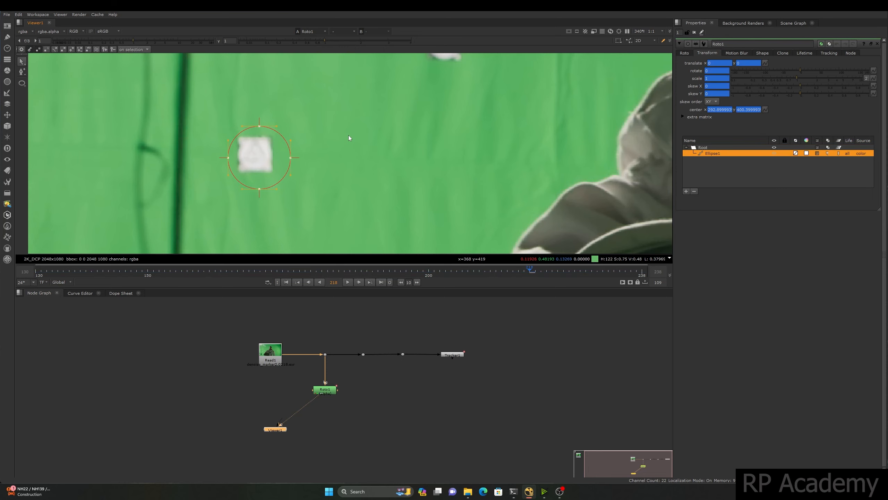
Select all points of the new ellipse and move it slightly so it is centred on the square marker.
key(q)
drag(171, 215, 170, 216)
drag(313, 95, 171, 202)
drag(365, 72, 173, 235)
click(684, 54)
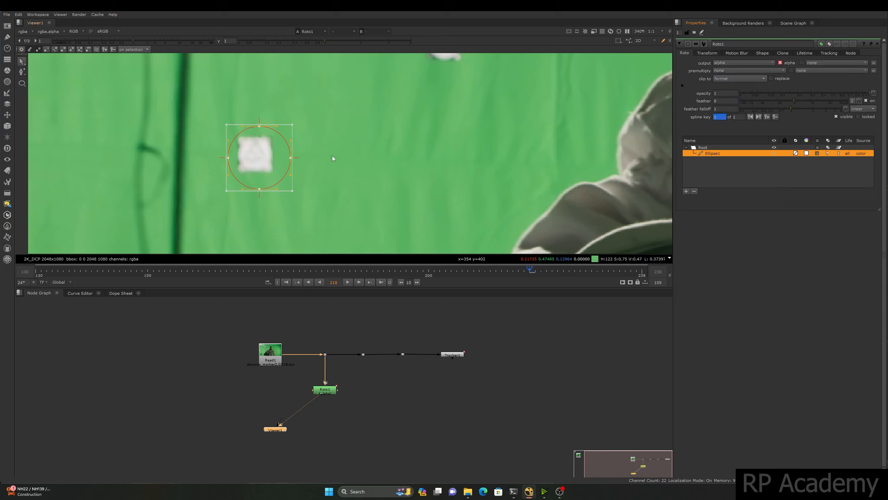
drag(259, 164, 256, 160)
Play the shot to check that Roto1's ellipse follows the square marker.
scroll(317, 193, down, 3)
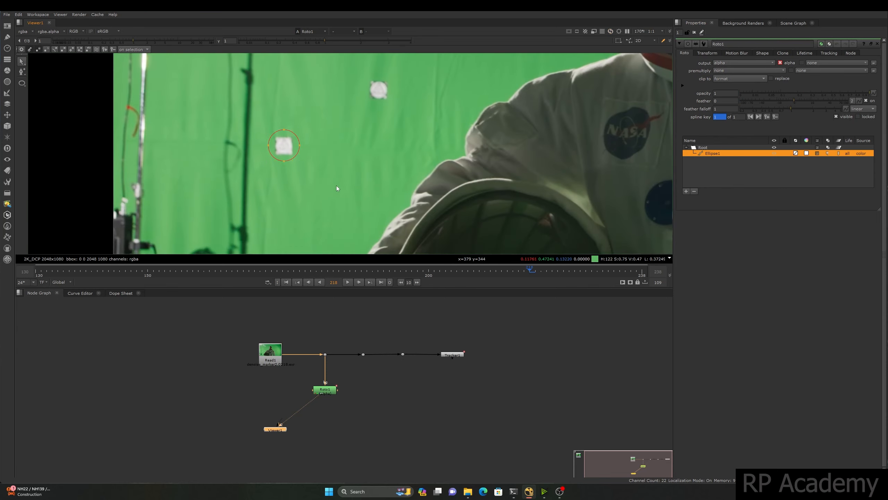
click(348, 282)
scroll(353, 251, down, 2)
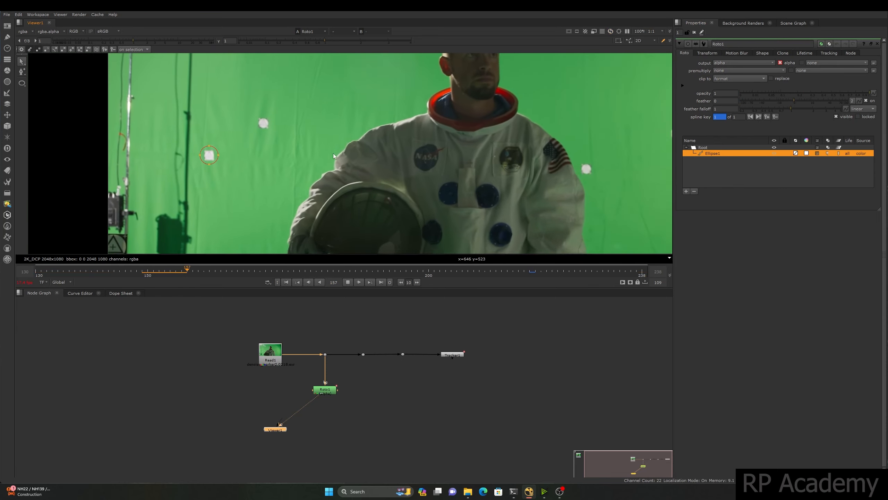
click(348, 282)
middle_drag(262, 225, 323, 206)
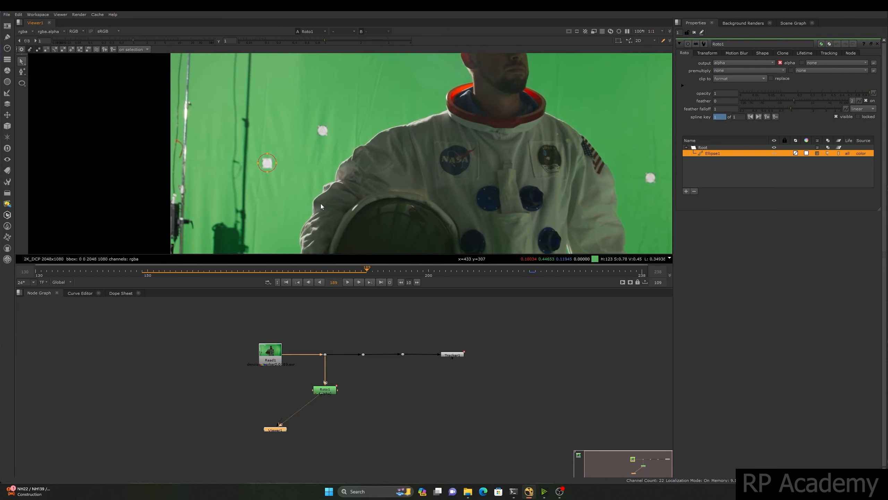
Delete Tracker1, play the shot to check that Roto1's ellipse still follows the square marker, and undo the deletion.
drag(424, 398, 503, 330)
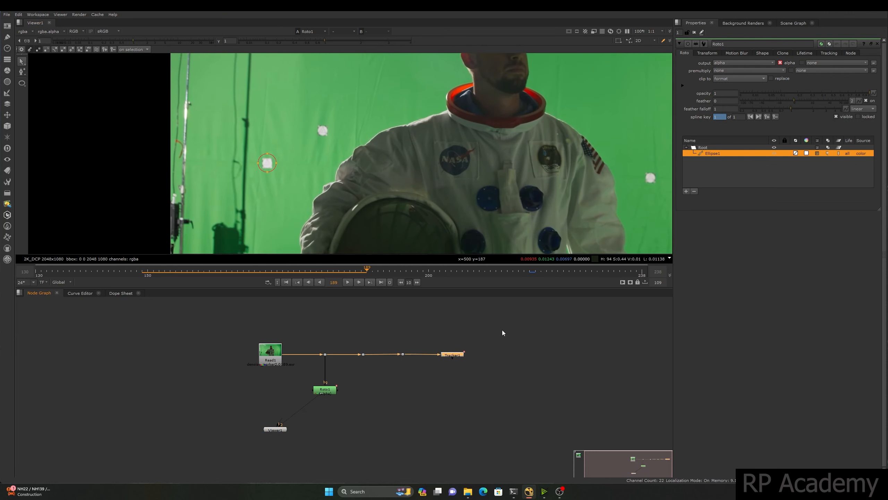
key(Delete)
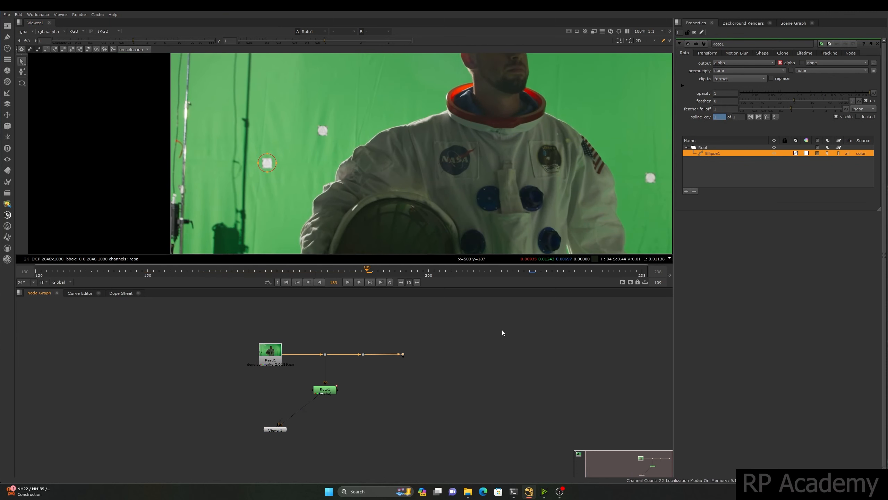
click(346, 282)
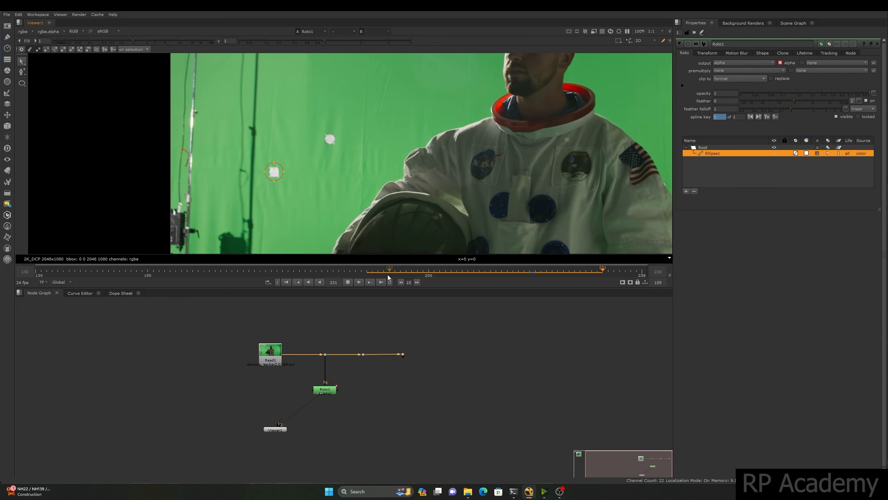
click(347, 282)
key(ctrl+z)
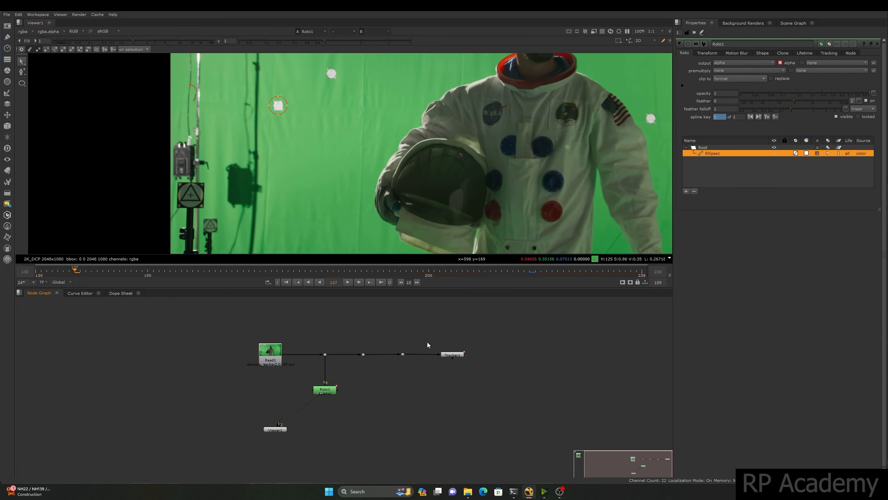
Copy the track 2 position animation from Tracker1.
middle_drag(305, 136, 265, 159)
middle_drag(309, 104, 243, 159)
scroll(302, 145, up, 2)
scroll(419, 162, down, 2)
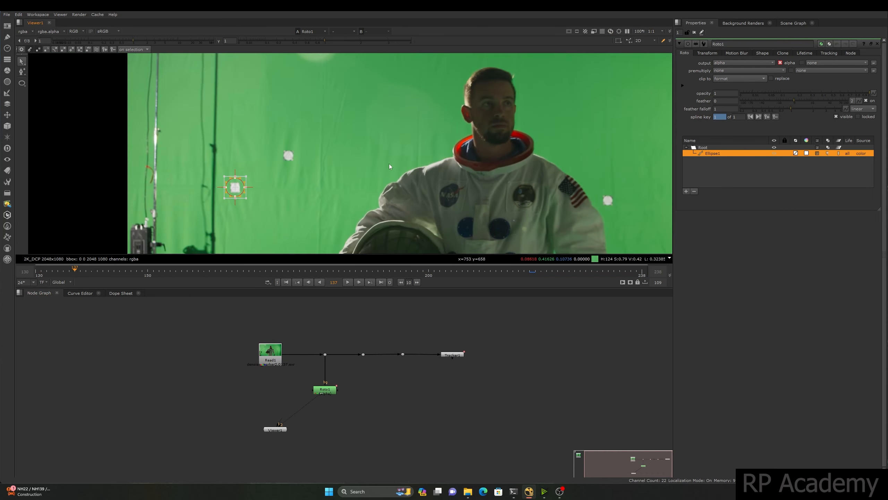
middle_drag(425, 163, 421, 145)
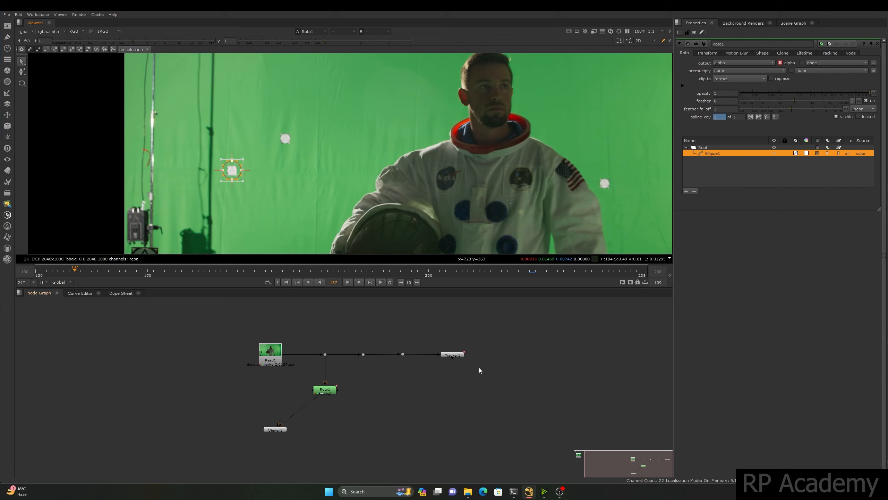
double_click(454, 354)
click(709, 83)
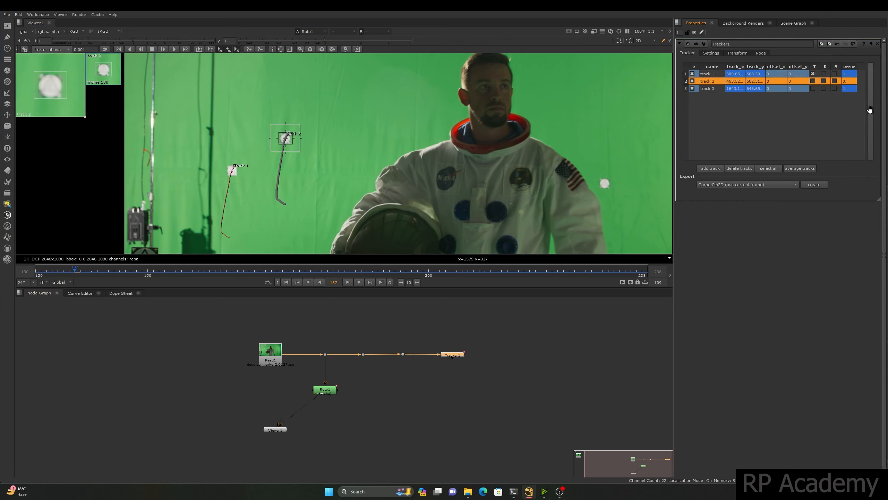
right_click(870, 108)
mouse_move(839, 172)
click(795, 179)
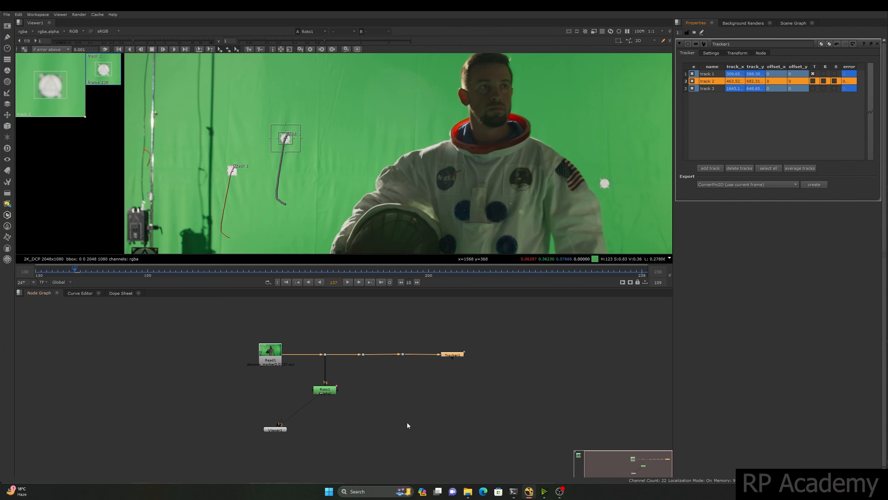
Add a second Roto node connected to the second dot after Read1 and align it below that dot.
click(407, 422)
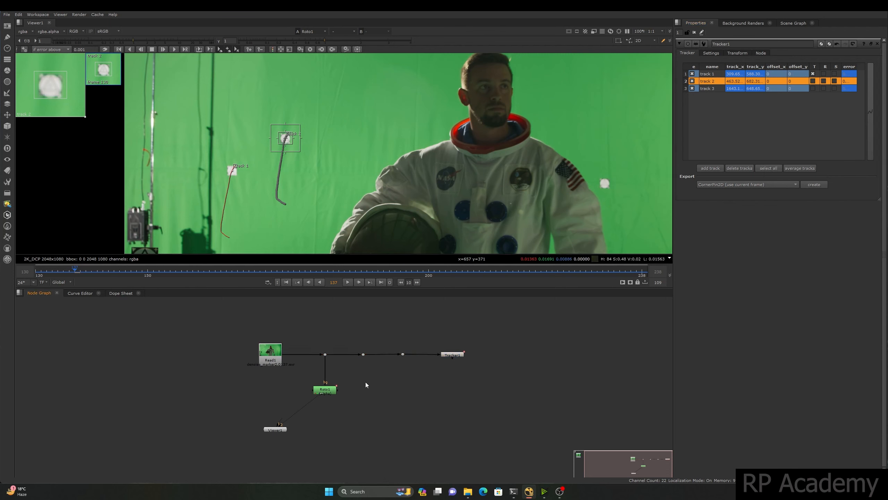
key(o)
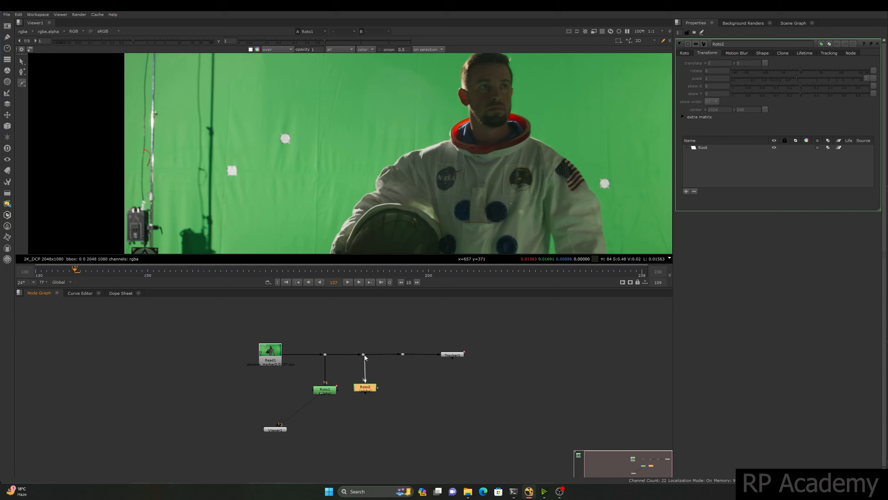
drag(367, 389, 365, 391)
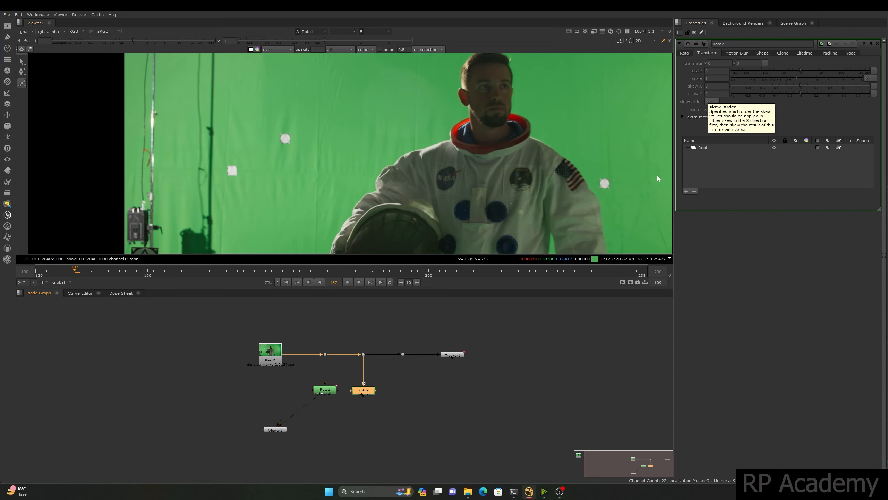
Draw an ellipse around the round marker in Roto2 with the Ellipse tool.
scroll(269, 158, up, 1)
scroll(269, 158, up, 2)
right_click(22, 82)
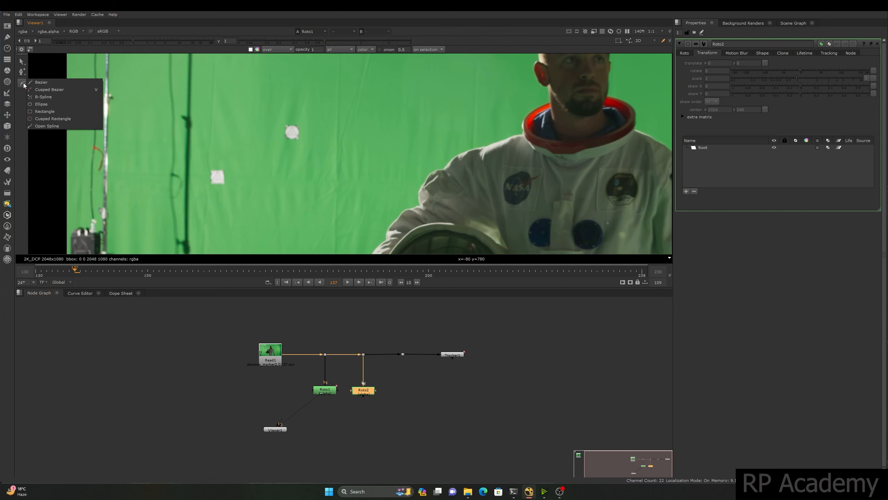
click(41, 104)
scroll(273, 128, up, 5)
drag(292, 112, 344, 163)
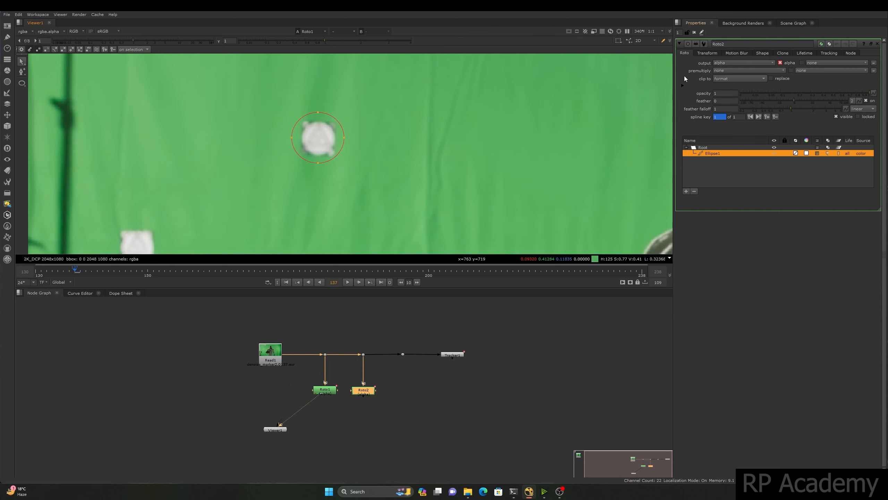
Paste the copied track 2 animation as absolute values into the translate of Roto2's Root layer.
click(702, 147)
click(706, 54)
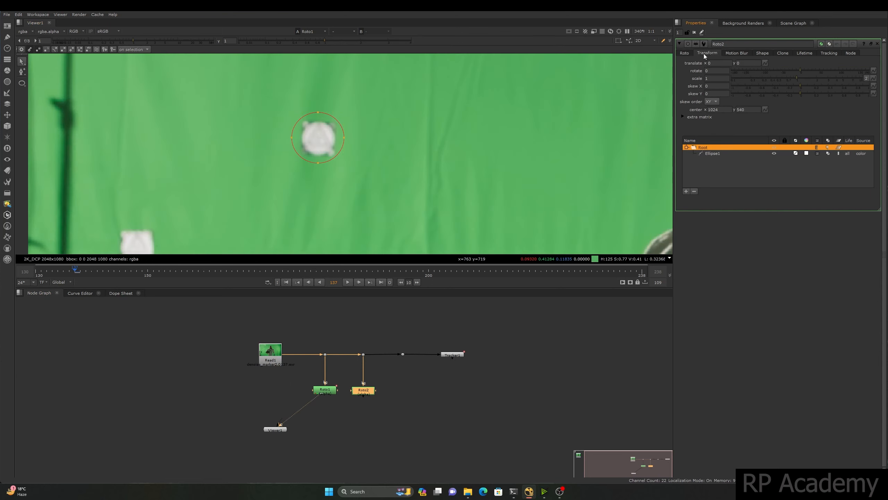
click(764, 63)
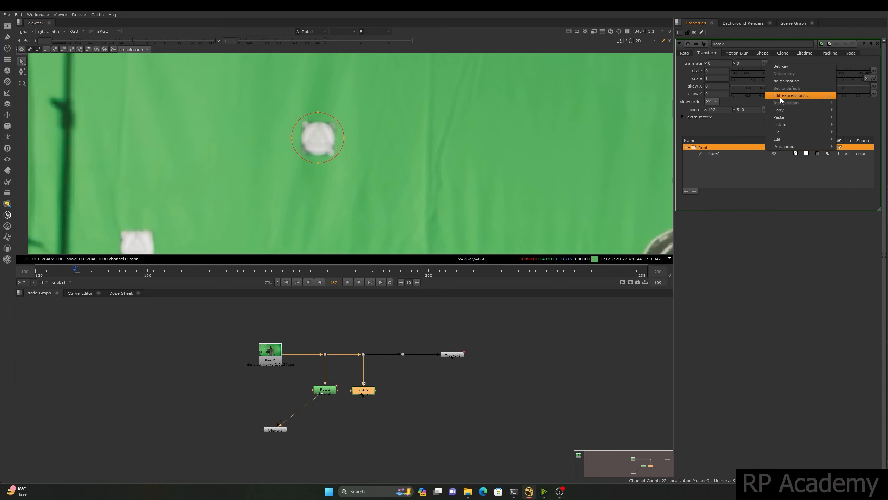
mouse_move(804, 117)
click(851, 120)
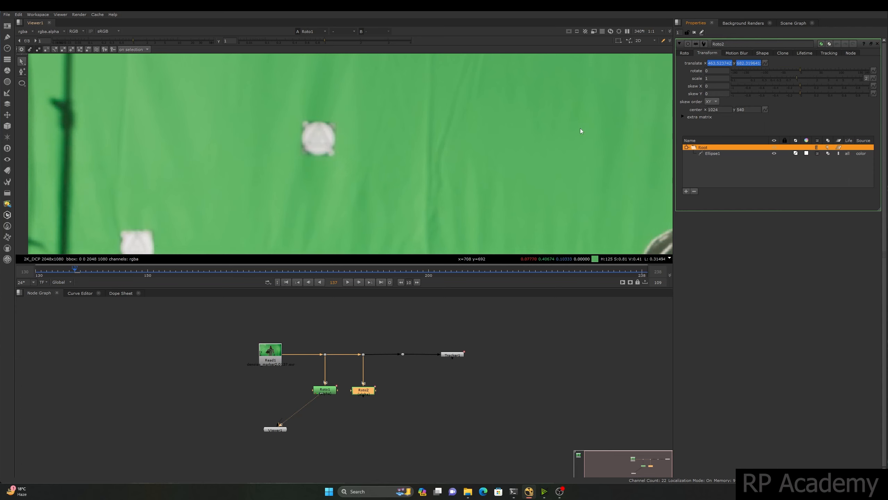
Find the displaced ellipse above the frame and delete it from Roto2.
scroll(453, 152, down, 8)
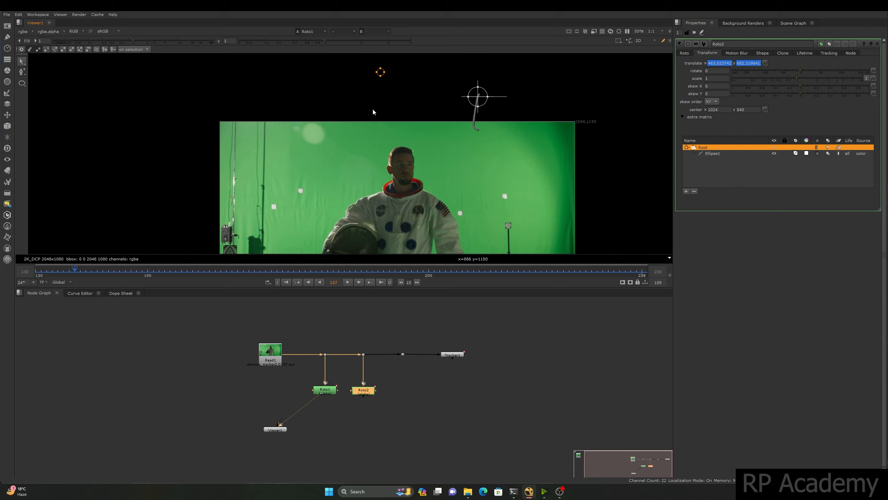
click(425, 100)
scroll(422, 140, up, 1)
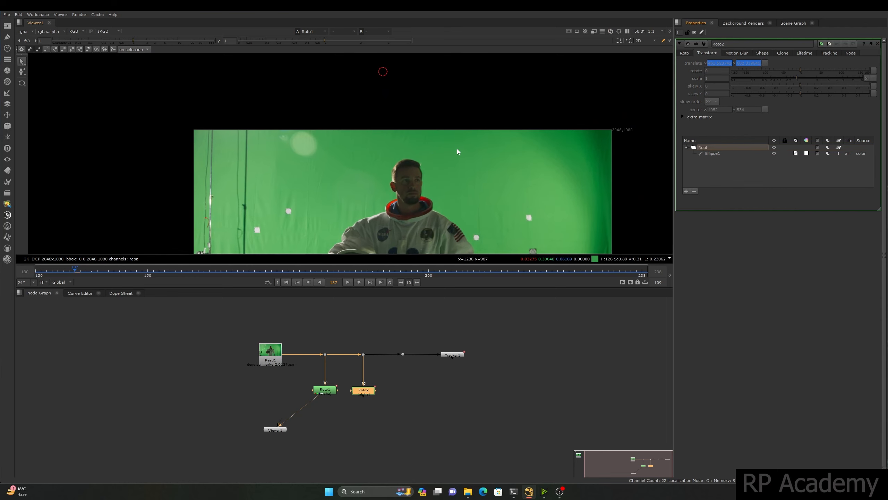
click(389, 76)
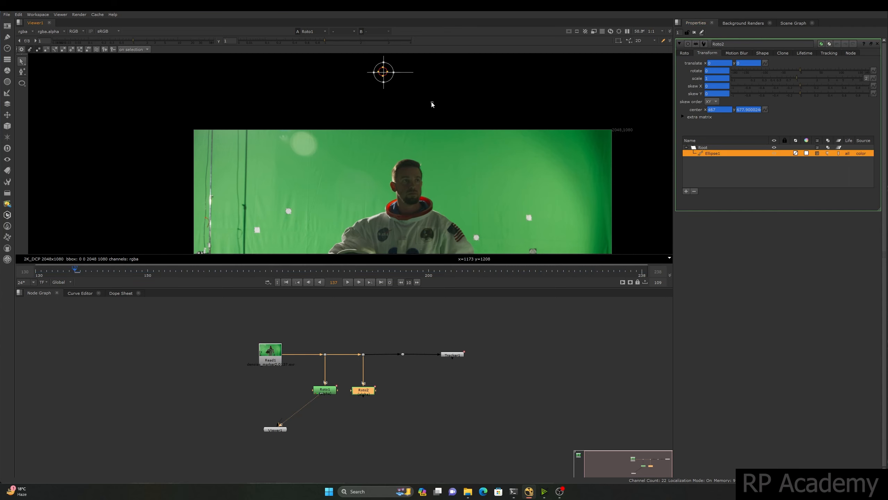
drag(434, 106, 360, 62)
key(Delete)
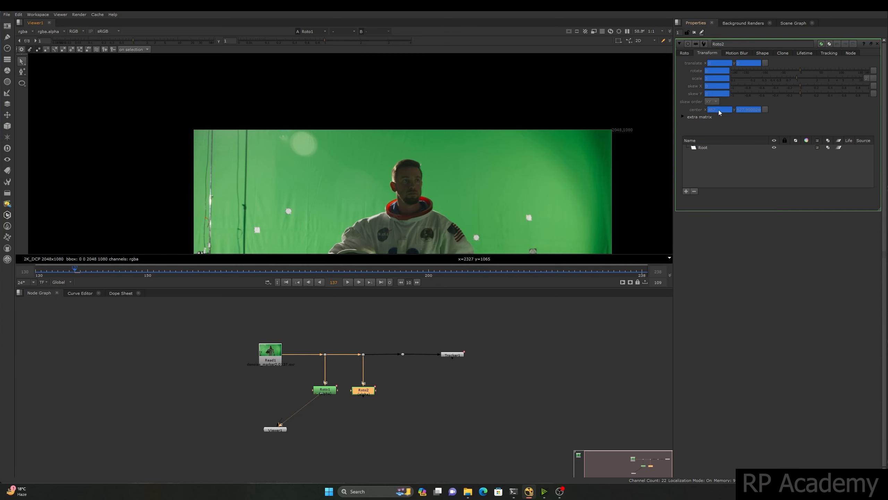
Check the Root layer's translate in Roto2 and draw a new ellipse around the round marker.
click(685, 53)
click(702, 148)
click(706, 53)
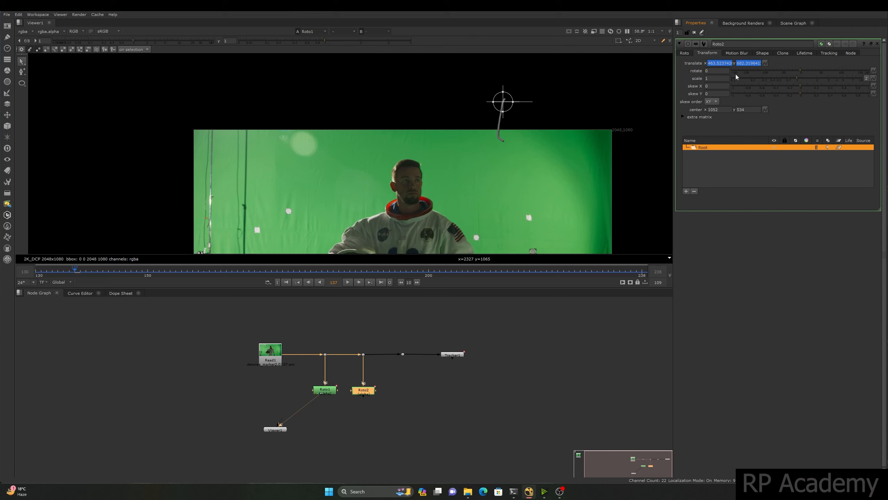
click(684, 53)
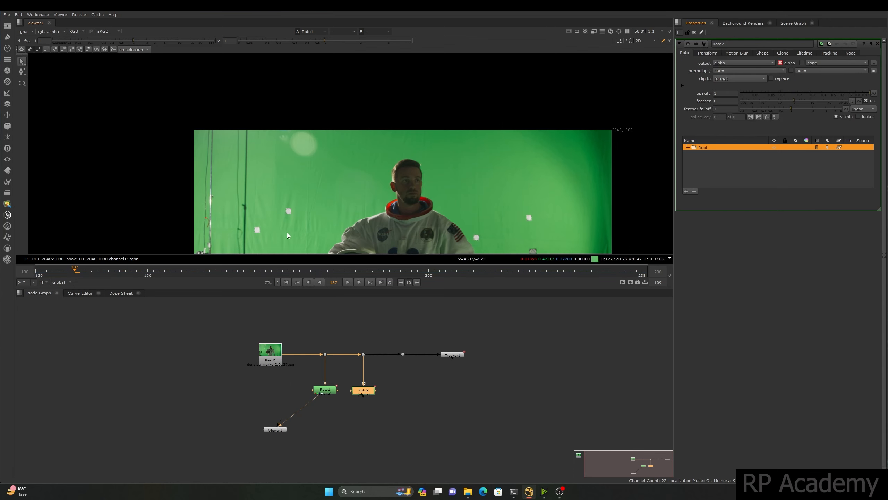
scroll(290, 220, up, 6)
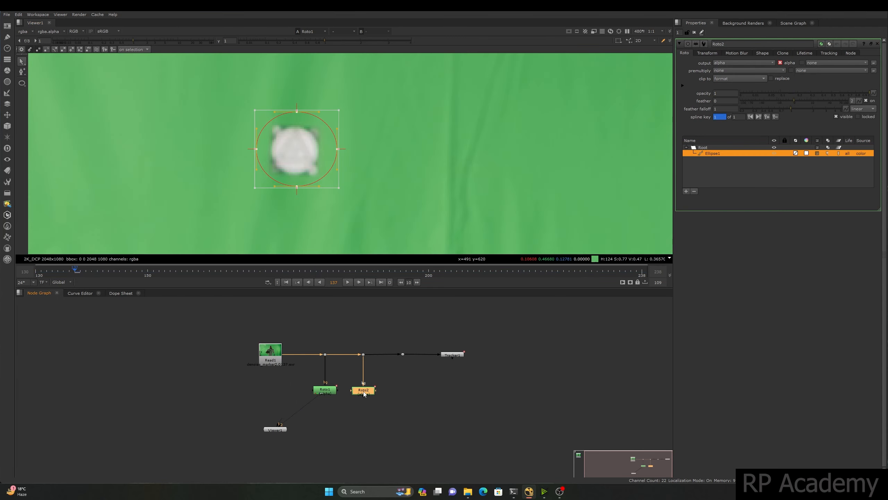
Show Roto2 in the viewer and play the shot to check that its ellipse follows the round marker.
click(275, 429)
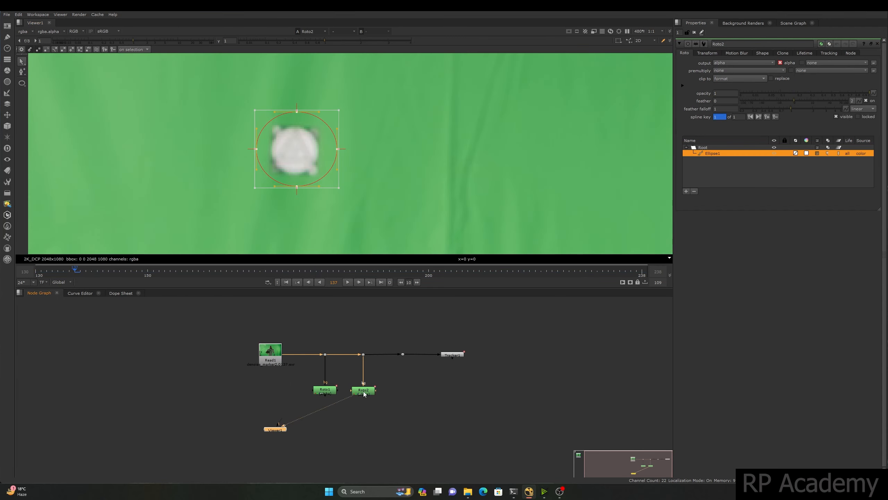
click(347, 282)
scroll(356, 192, down, 6)
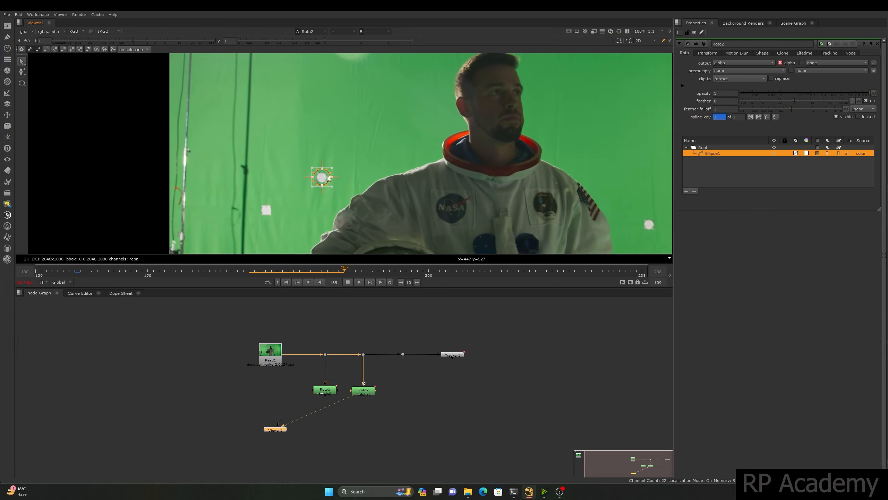
scroll(370, 180, down, 2)
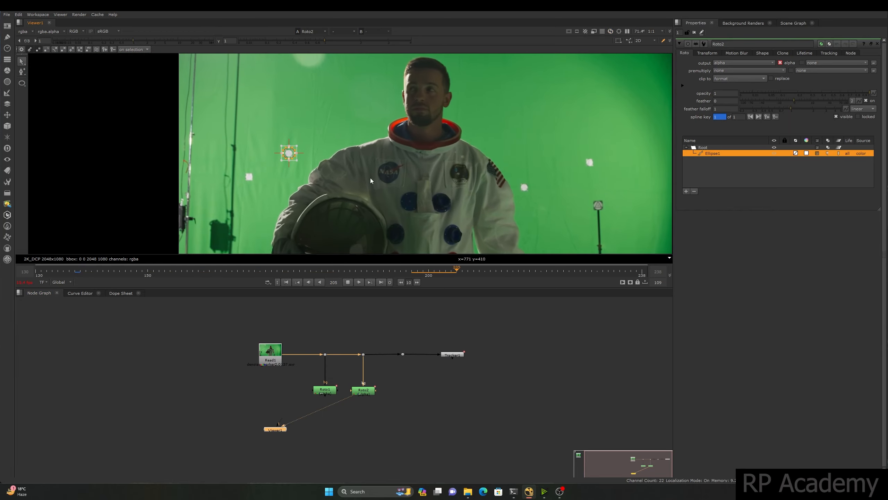
click(349, 283)
Copy the track 3 position animation from Tracker1.
middle_drag(538, 140, 474, 146)
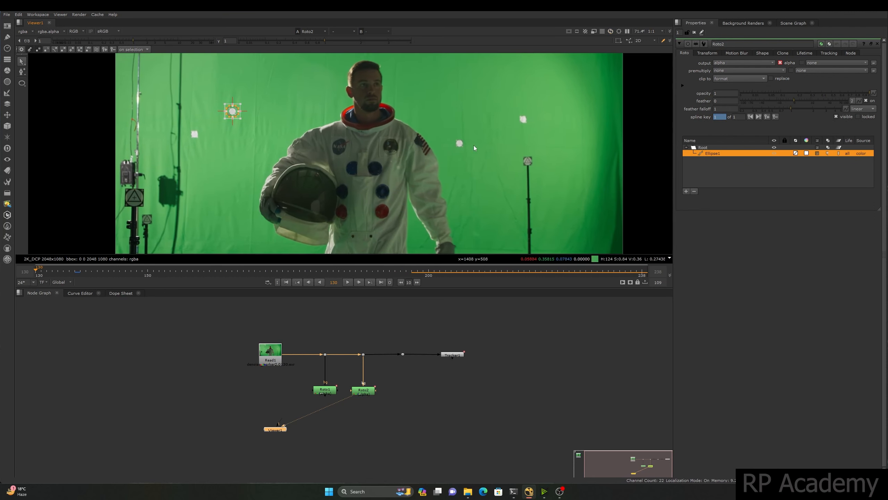
double_click(452, 355)
click(710, 91)
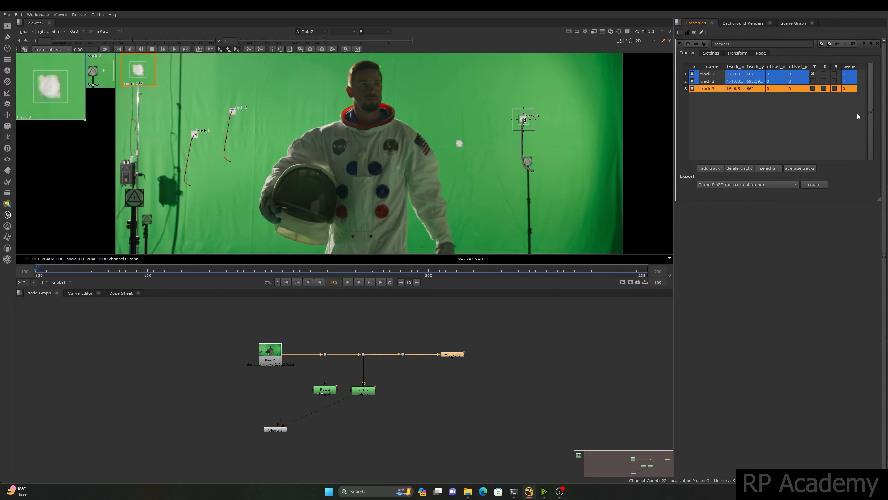
right_click(870, 112)
mouse_move(853, 172)
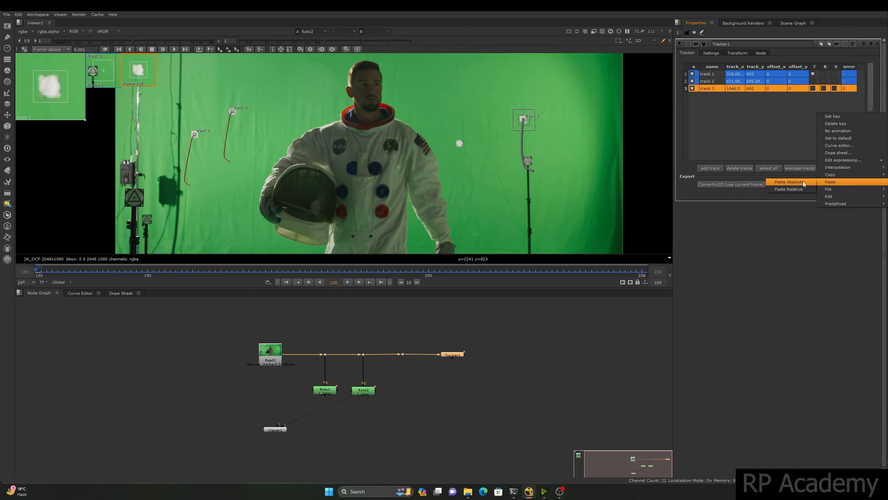
click(803, 181)
Add a third Roto node and connect its input to the third dot after Read1.
click(407, 380)
key(o)
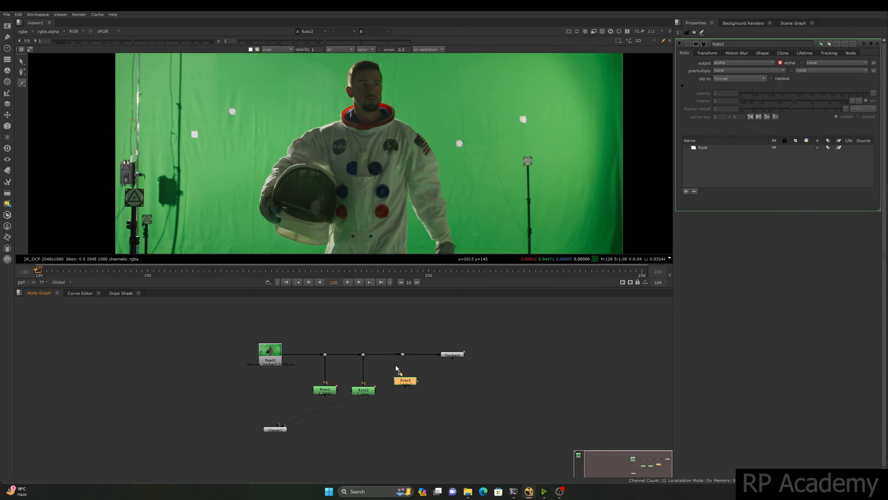
mouse_move(398, 370)
mouse_down()
mouse_move(403, 355)
mouse_move(402, 387)
mouse_up()
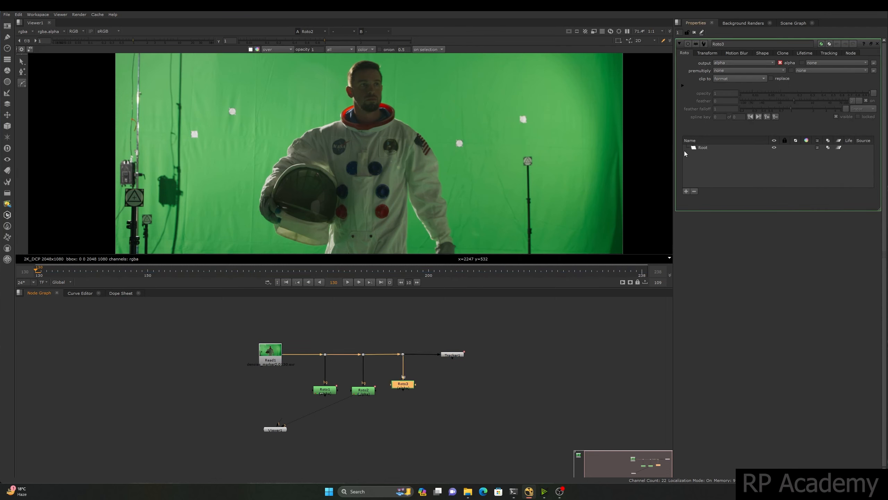
Paste the copied track 3 animation as absolute values into the translate of Roto3's Root layer and show Roto3 in the viewer.
click(707, 53)
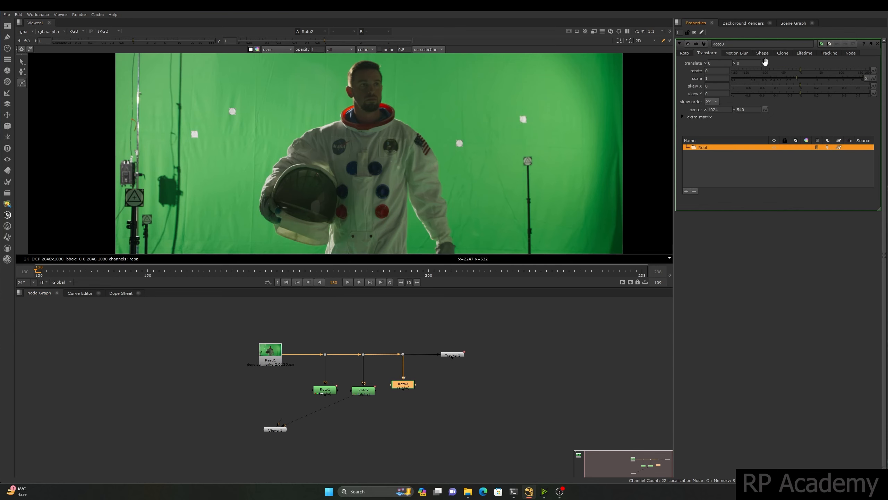
click(765, 62)
mouse_move(787, 126)
mouse_move(714, 132)
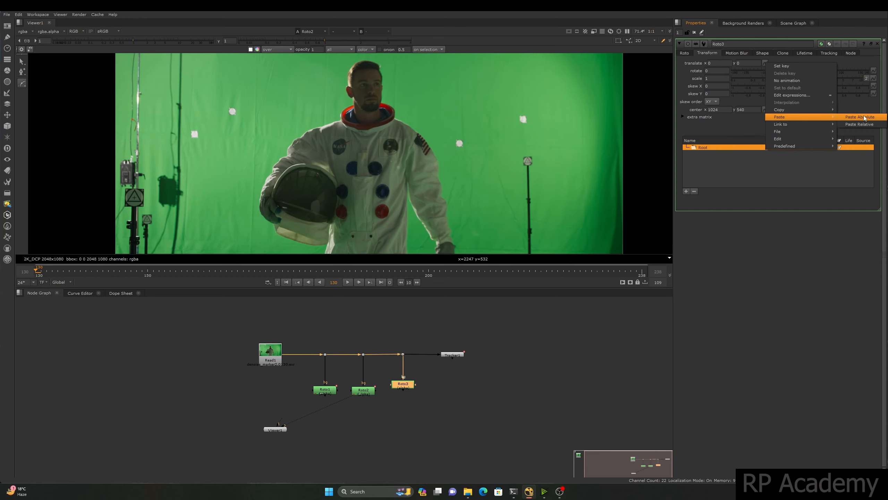
click(786, 117)
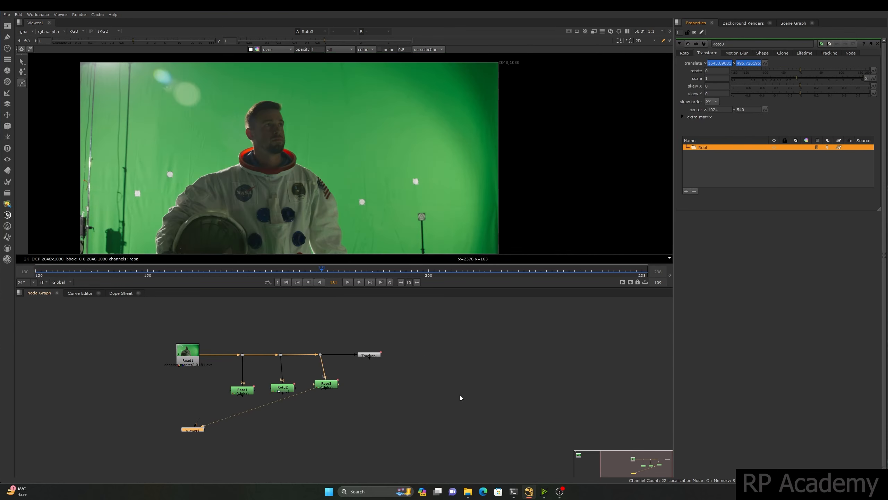
click(460, 395)
click(321, 385)
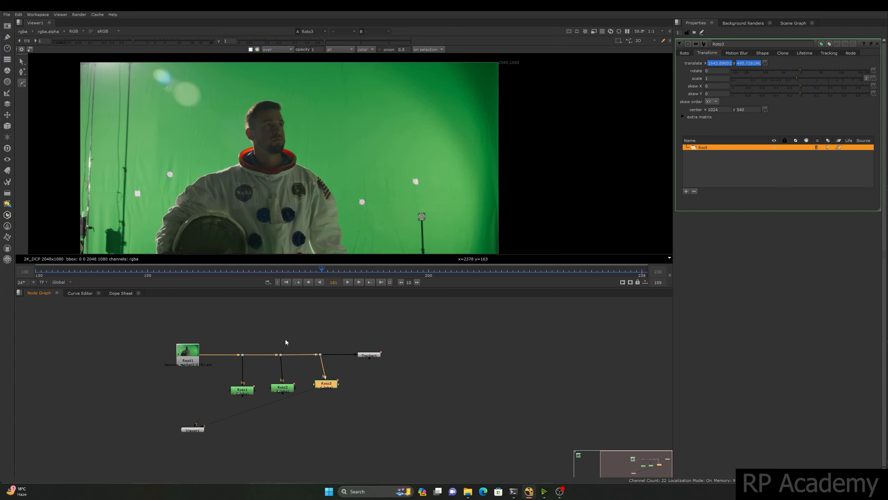
Draw an ellipse around the track 3 marker, the upper one to the astronaut's right, in Roto3.
click(684, 53)
click(21, 83)
click(53, 111)
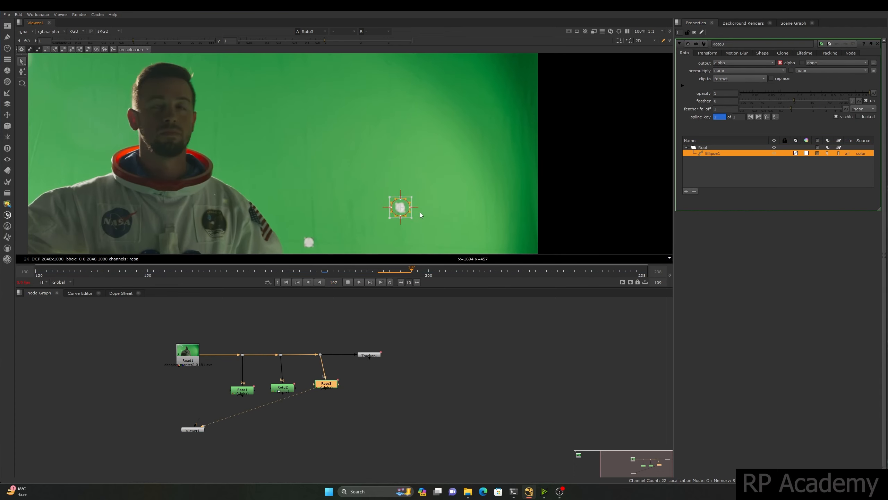
Play the shot to check that the Roto3 ellipse follows the marker.
middle_drag(420, 212, 417, 163)
scroll(427, 121, down, 3)
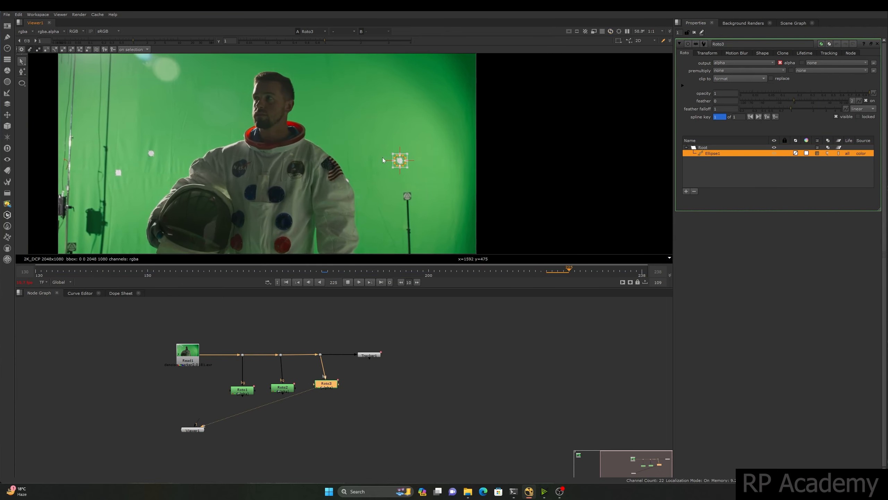
scroll(452, 171, up, 2)
click(348, 282)
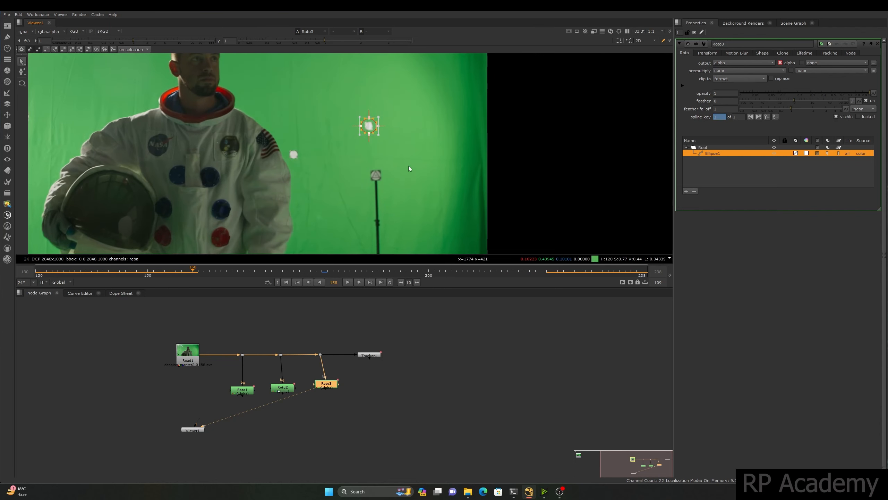
scroll(408, 163, down, 3)
Delete the three Roto nodes below the dots and connect the viewer to the first dot after Read1.
drag(327, 385, 290, 394)
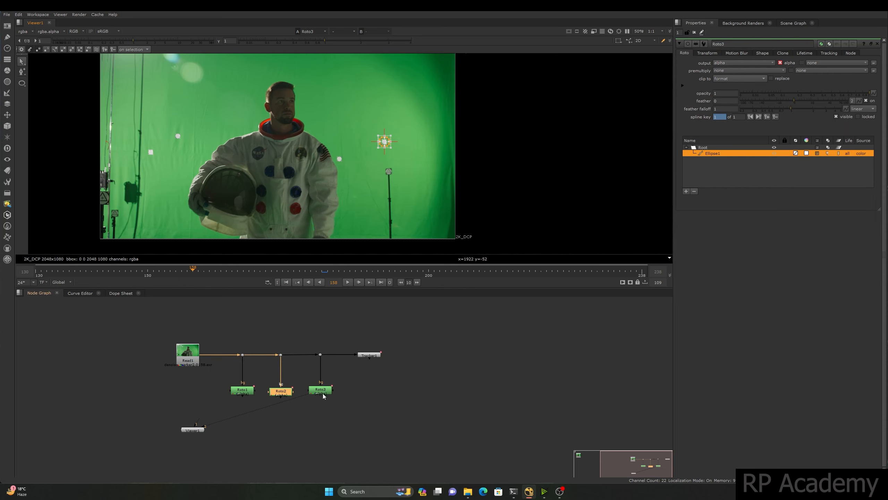
drag(323, 389, 323, 395)
drag(373, 353, 223, 414)
key(Delete)
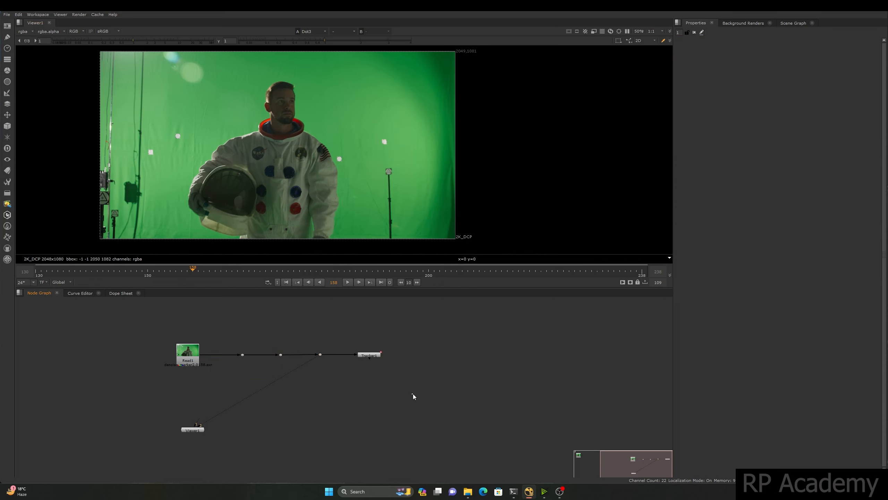
drag(298, 369, 262, 382)
click(590, 370)
scroll(439, 372, up, 3)
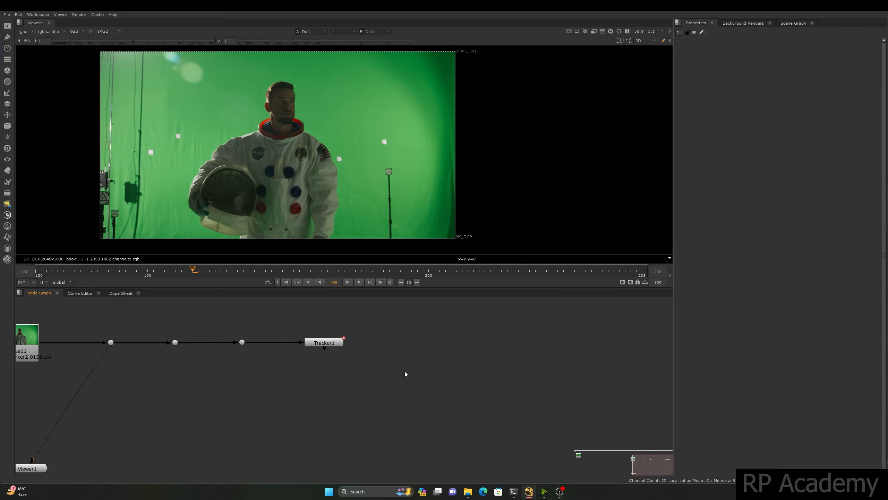
Open the Tracker1 properties and add a new Roto node below the first dot.
double_click(325, 342)
middle_drag(364, 346, 448, 348)
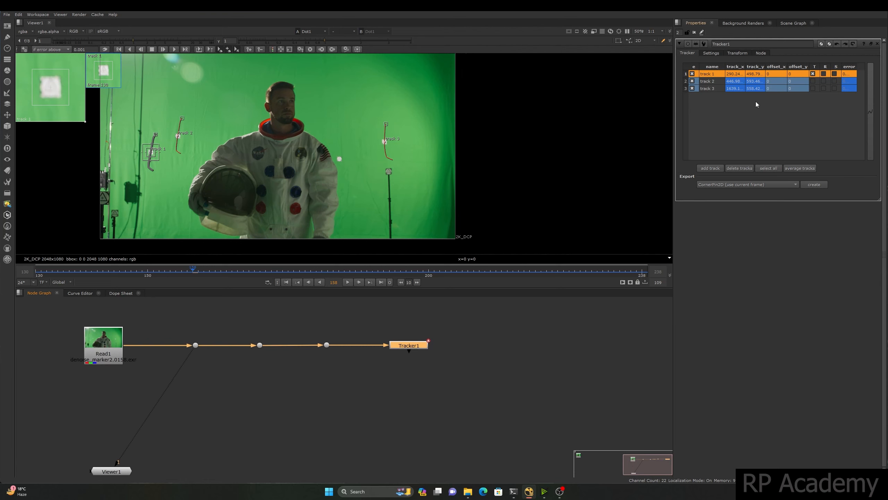
middle_drag(203, 378, 217, 381)
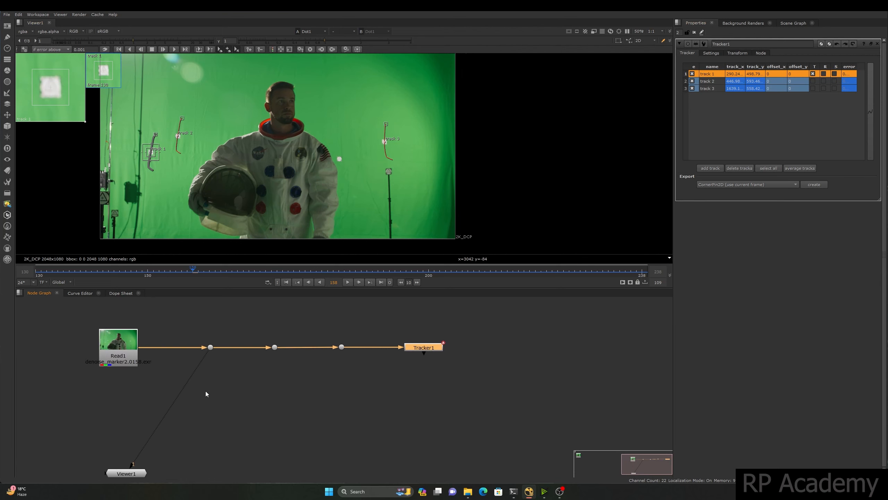
key(o)
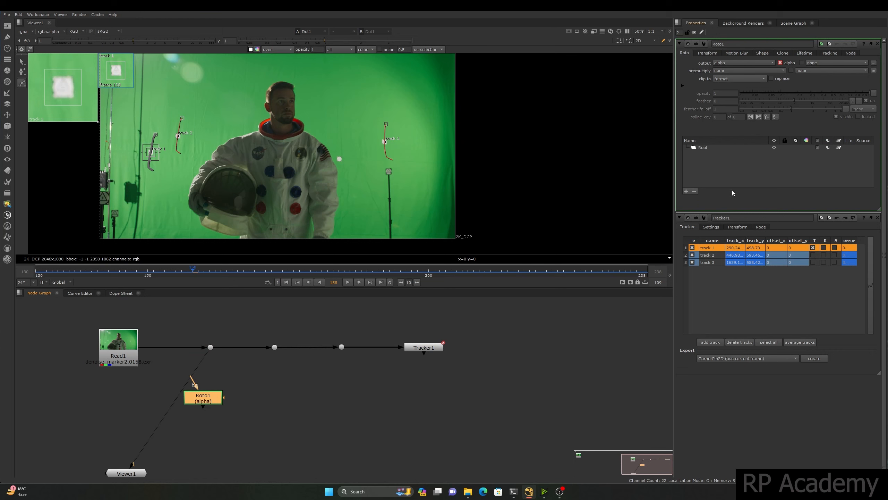
Copy the track 1 animation from Tracker1 directly onto the translate of Roto1's Root layer.
click(712, 148)
click(707, 53)
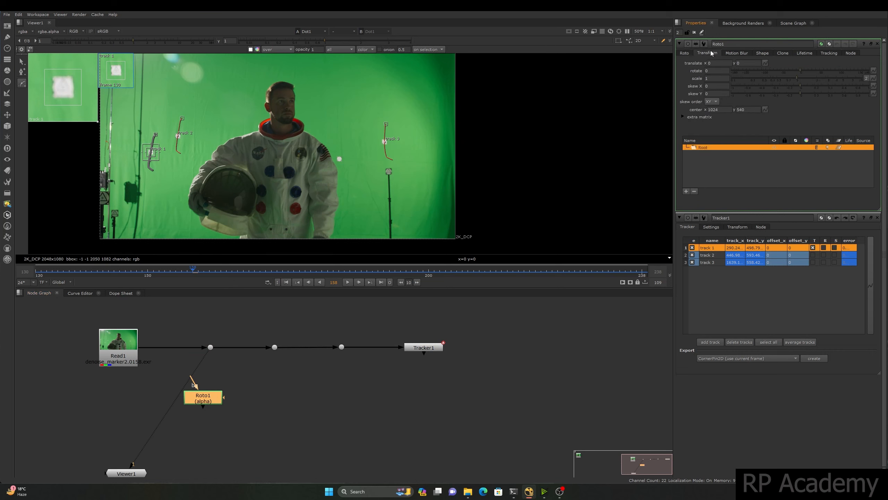
middle_drag(196, 162, 355, 162)
scroll(356, 161, up, 4)
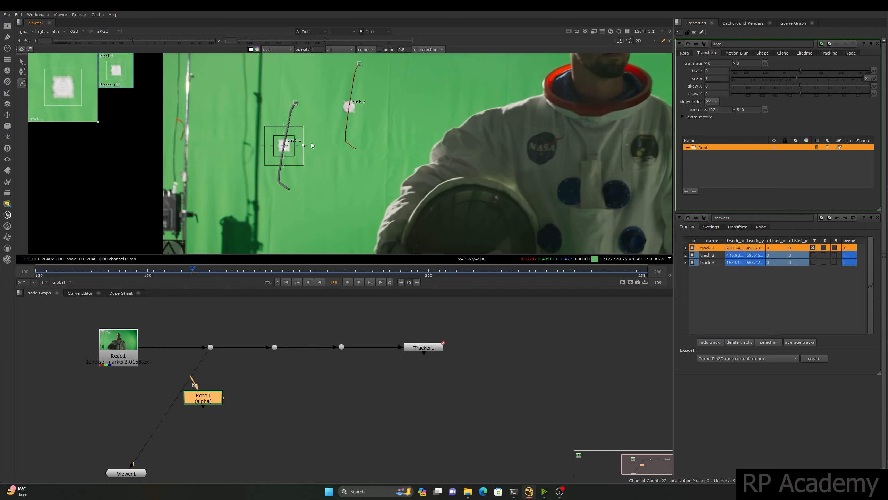
click(724, 287)
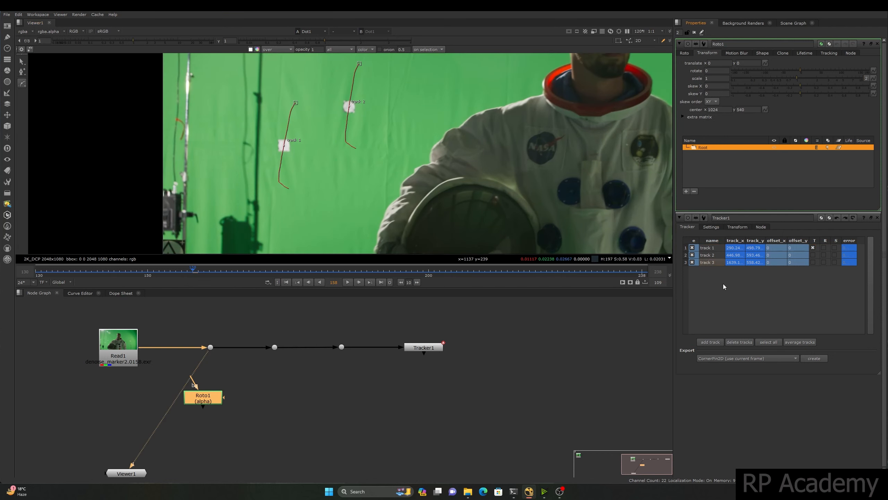
click(708, 248)
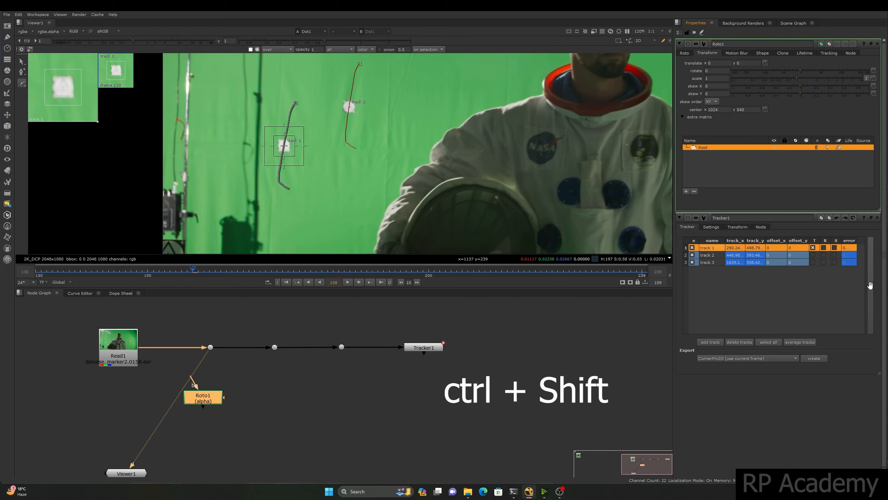
ctrl+shift+drag(845, 154, 765, 62)
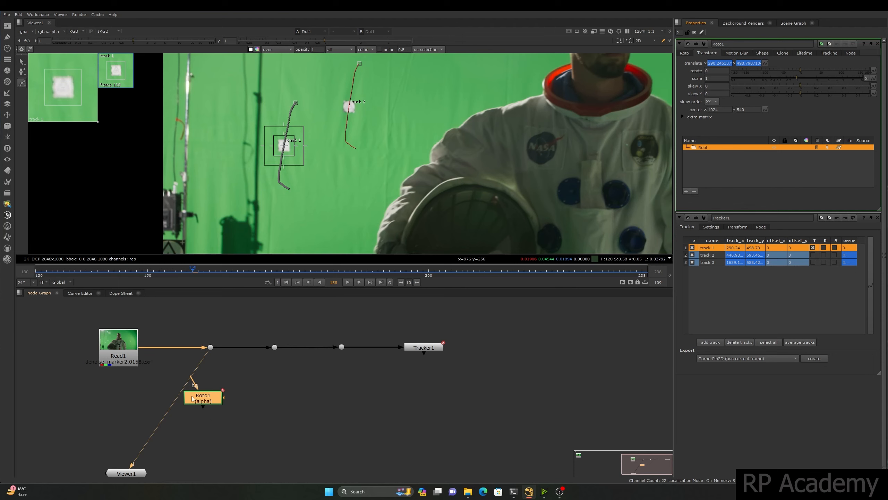
Connect Roto1 to the first dot and draw an ellipse around the square marker of track 1.
drag(192, 377, 210, 347)
click(685, 53)
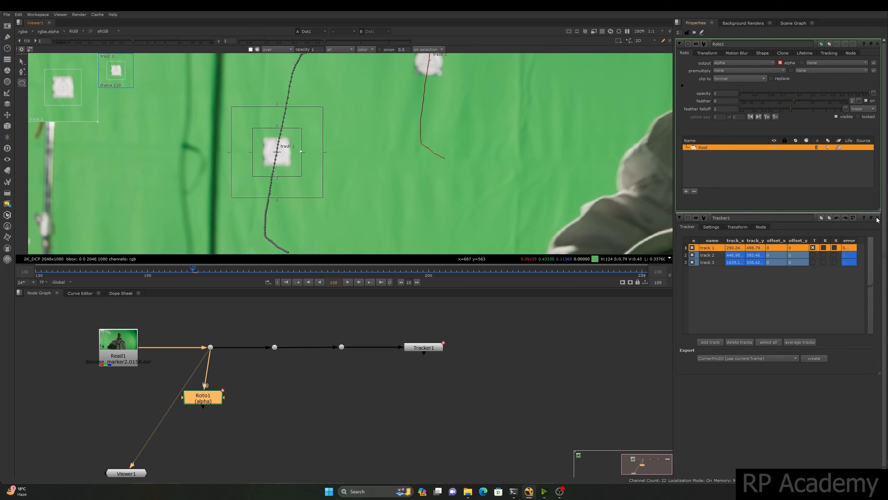
click(877, 218)
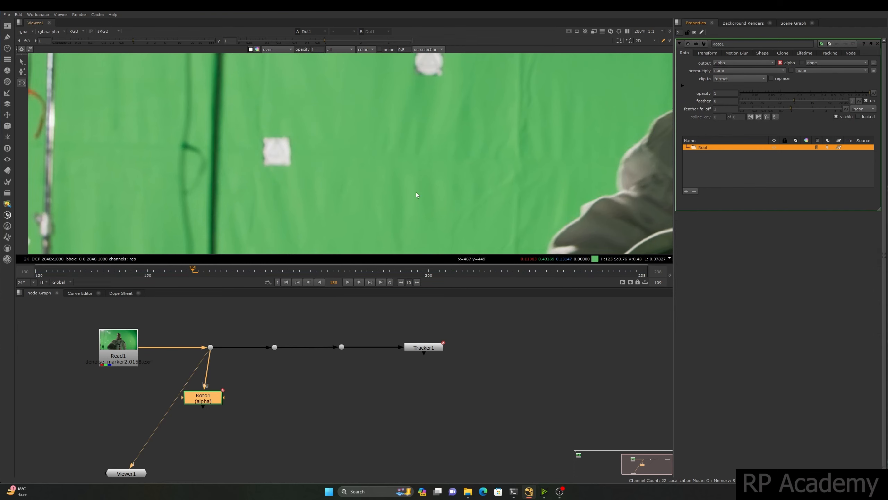
drag(279, 152, 305, 177)
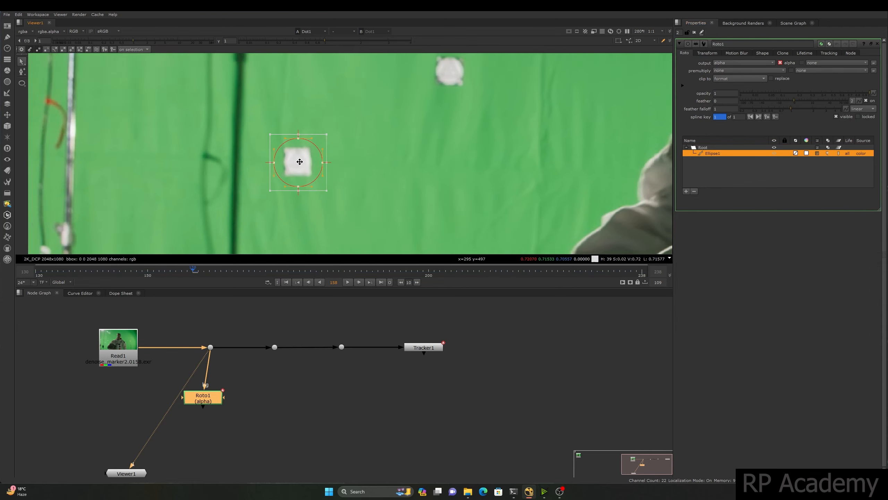
Show Roto1 in the viewer and play the shot to check that its ellipse follows the square marker.
key(1)
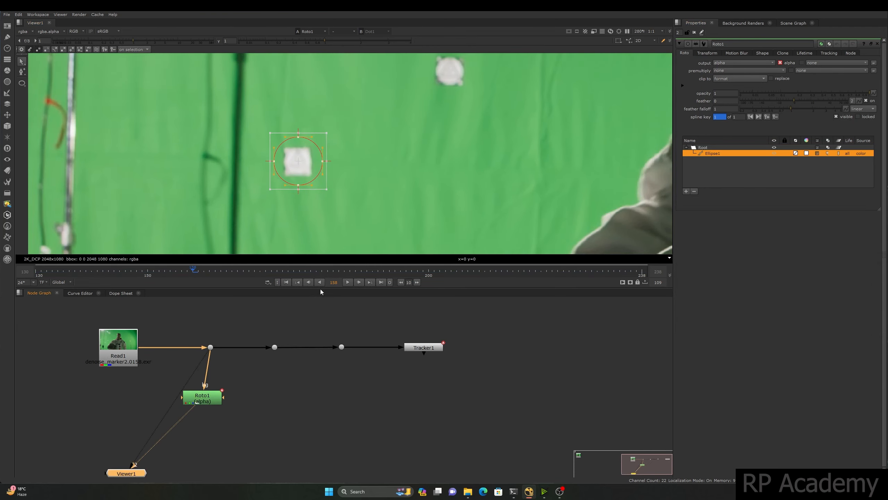
click(347, 282)
scroll(343, 214, down, 5)
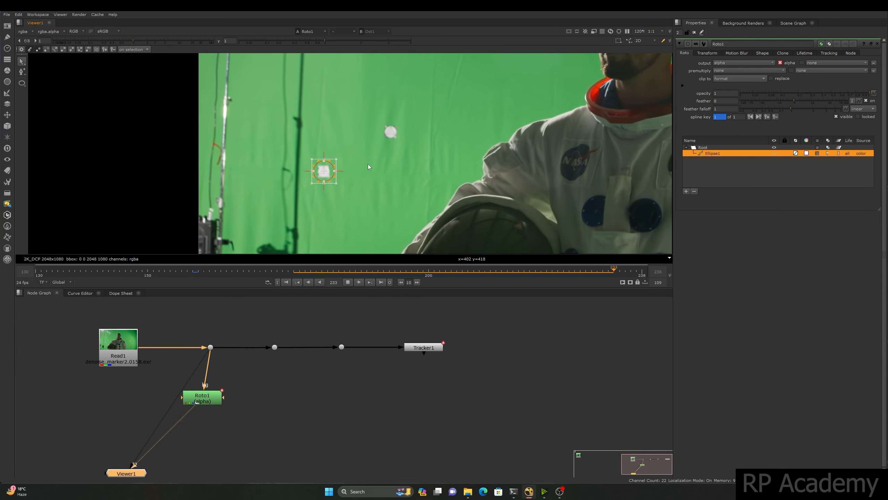
click(347, 282)
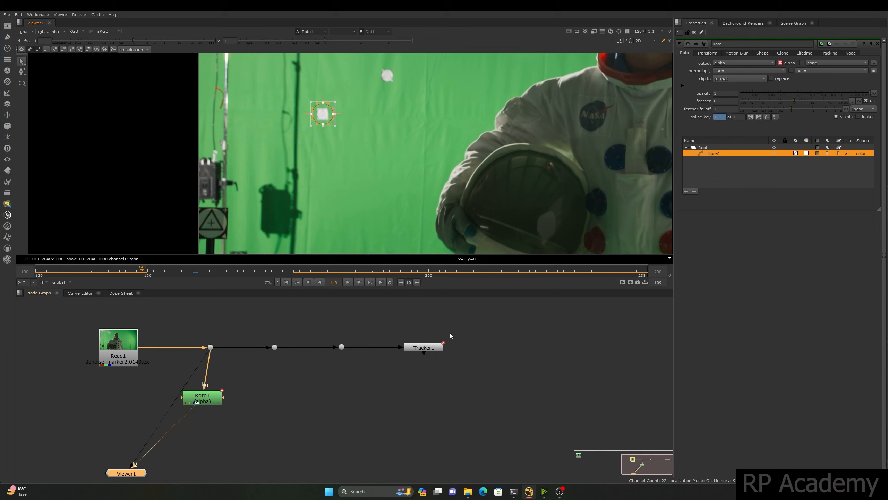
Reopen the Tracker1 properties, close those of Roto1, and add a second Roto node connected to the second dot.
double_click(423, 347)
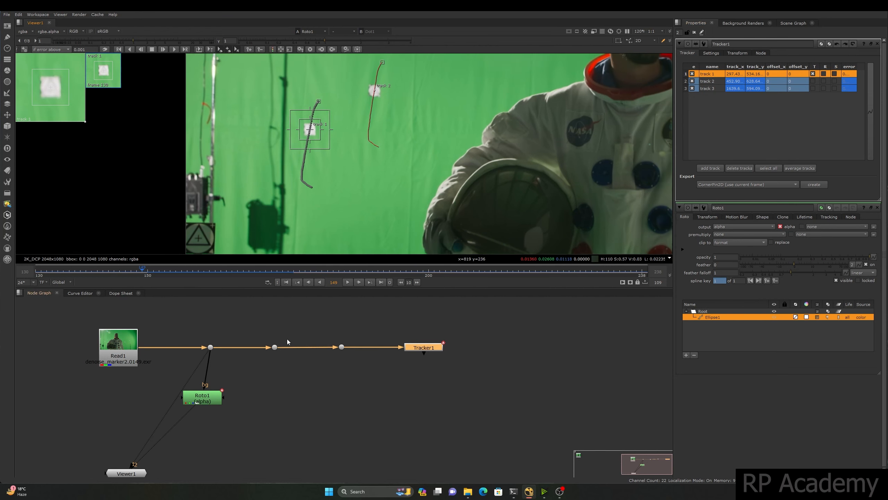
click(272, 387)
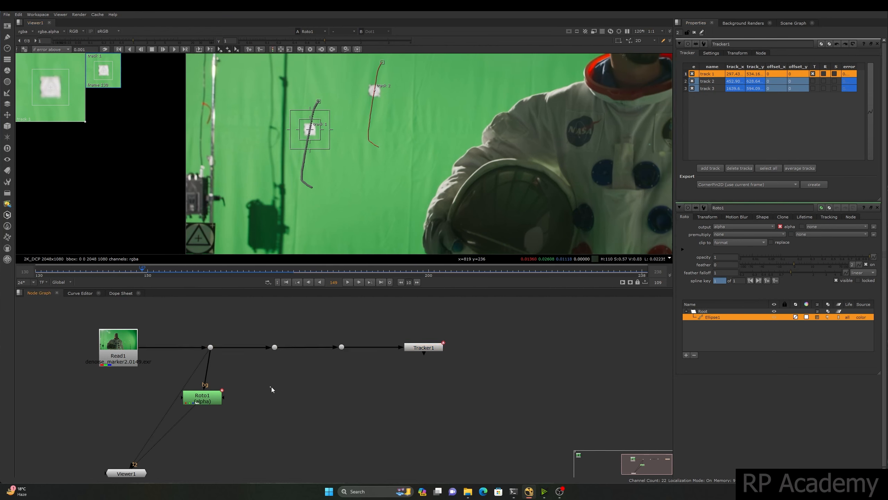
click(877, 207)
key(o)
drag(376, 389, 277, 346)
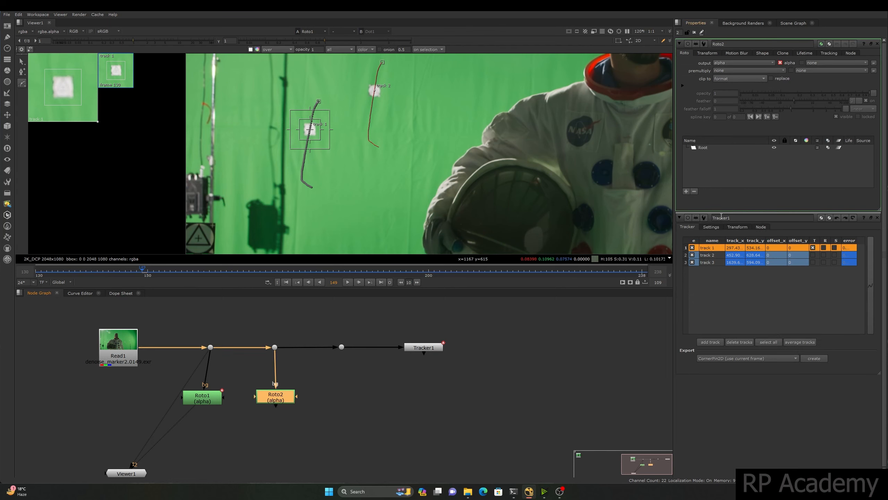
Transfer the track 2 animation from Tracker1 directly onto the translate of Roto2's Root layer.
click(710, 254)
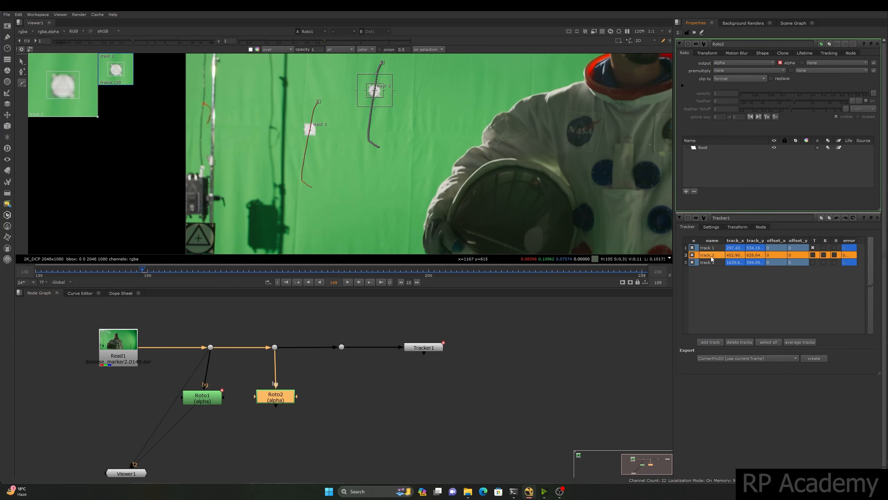
click(702, 149)
click(707, 53)
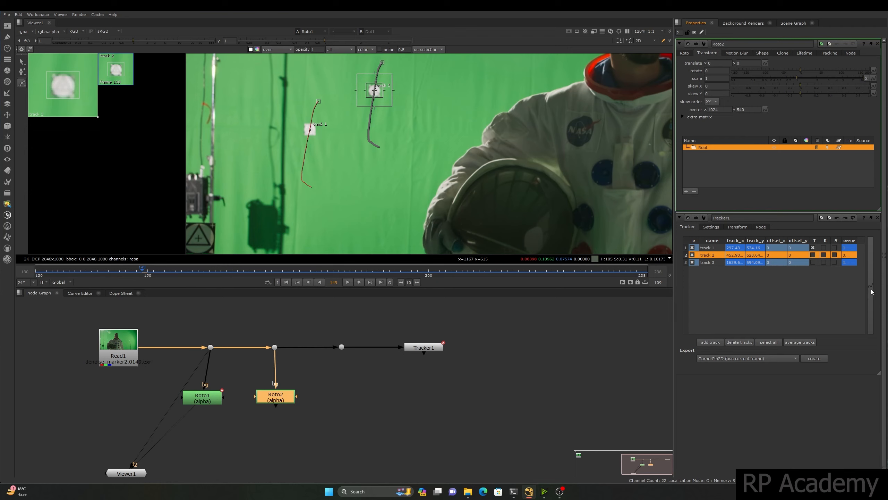
ctrl+drag(870, 287, 851, 137)
ctrl+drag(766, 66, 765, 65)
Add a third Roto node connected to the third dot and close the Roto2 properties.
click(330, 378)
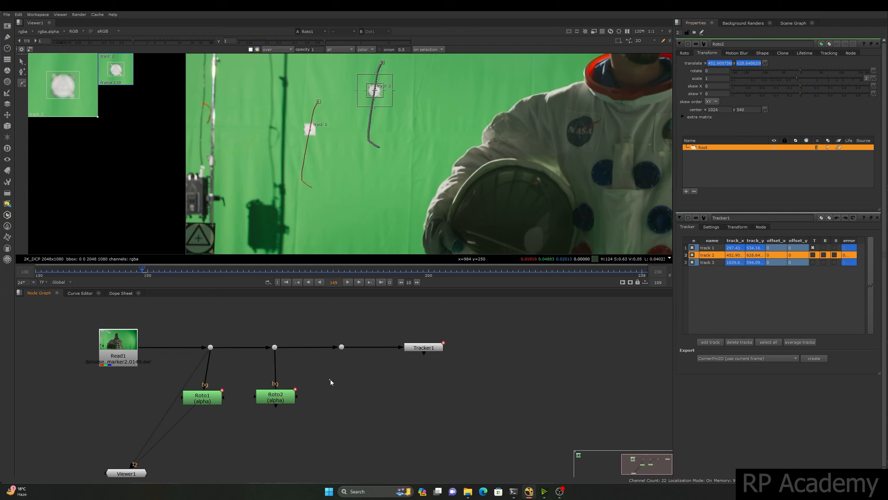
key(o)
drag(330, 372, 341, 347)
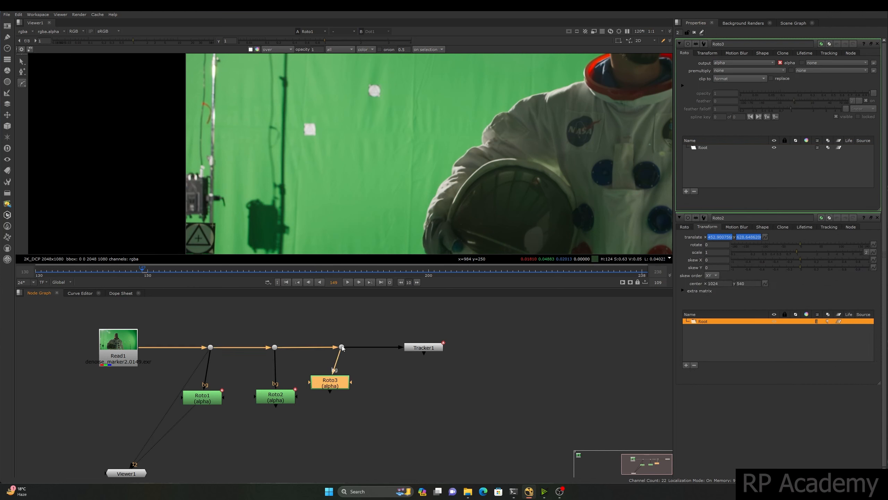
drag(337, 393, 341, 411)
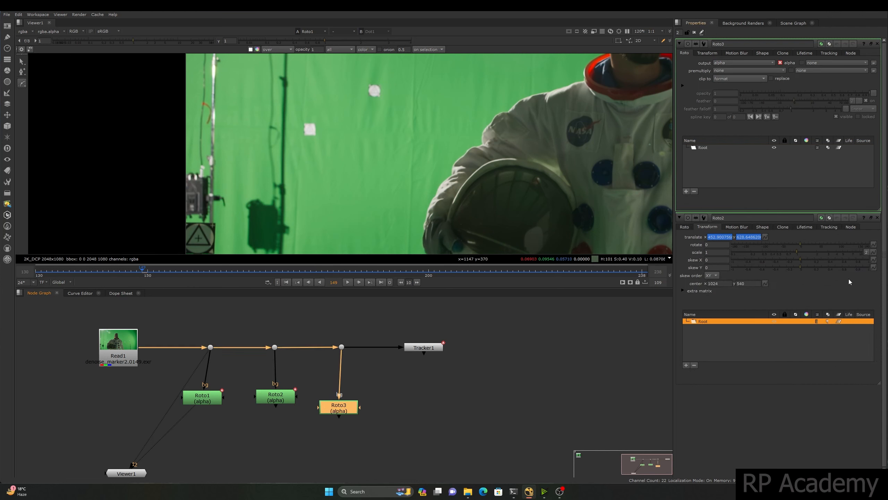
click(877, 218)
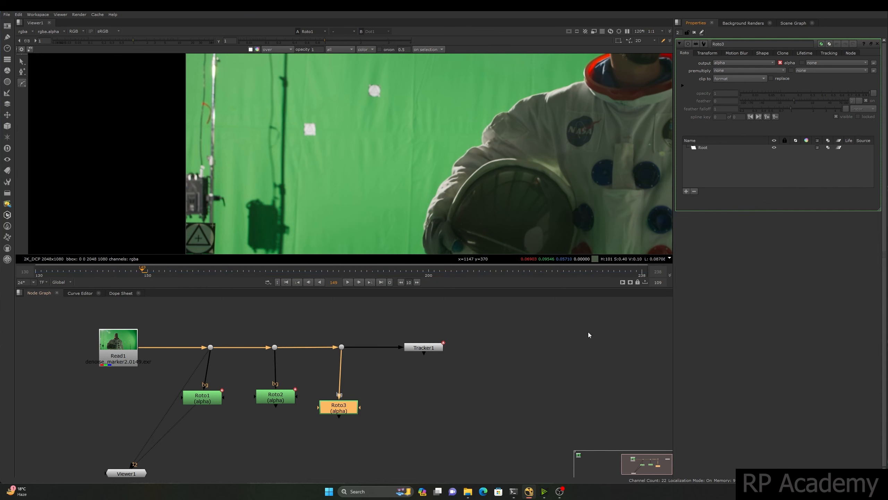
Transfer the track 3 animation from Tracker1 onto the translate of Roto3's Root layer and line Roto3 up with the other Roto nodes.
double_click(433, 348)
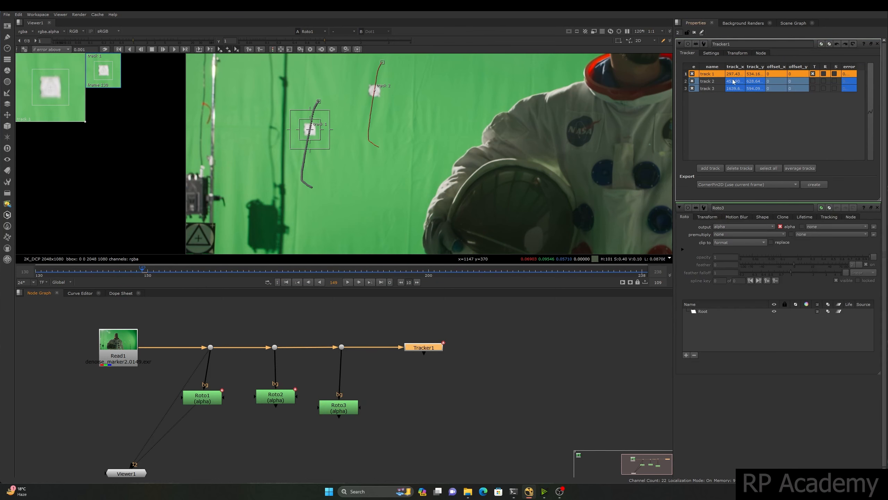
click(715, 89)
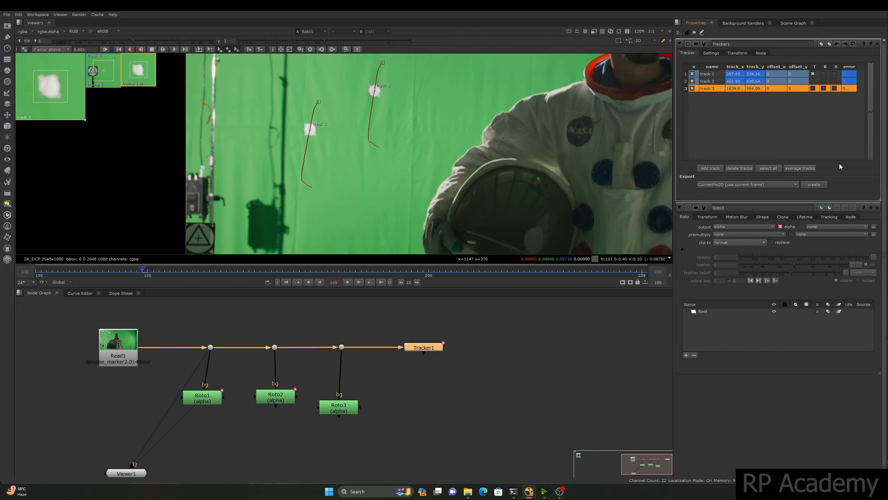
click(703, 310)
click(708, 217)
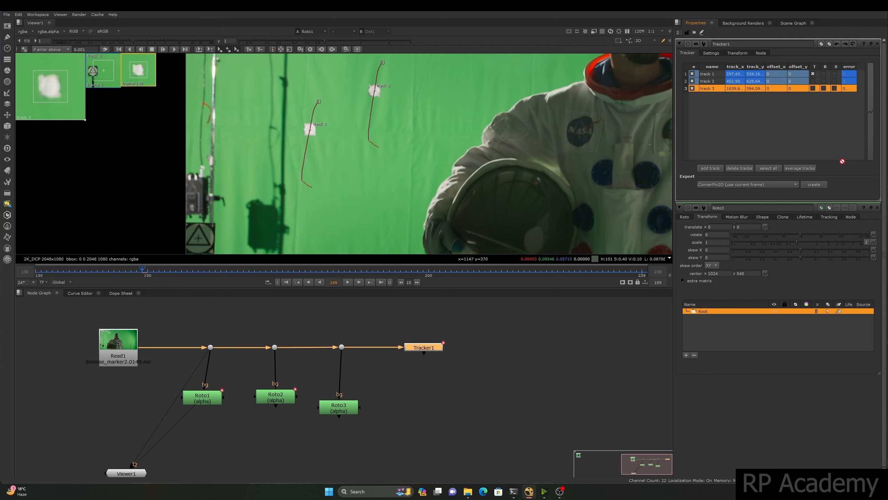
drag(767, 228, 766, 227)
drag(333, 409, 336, 397)
View Roto2 and draw an ellipse around the track 2 marker under its Root layer.
click(274, 398)
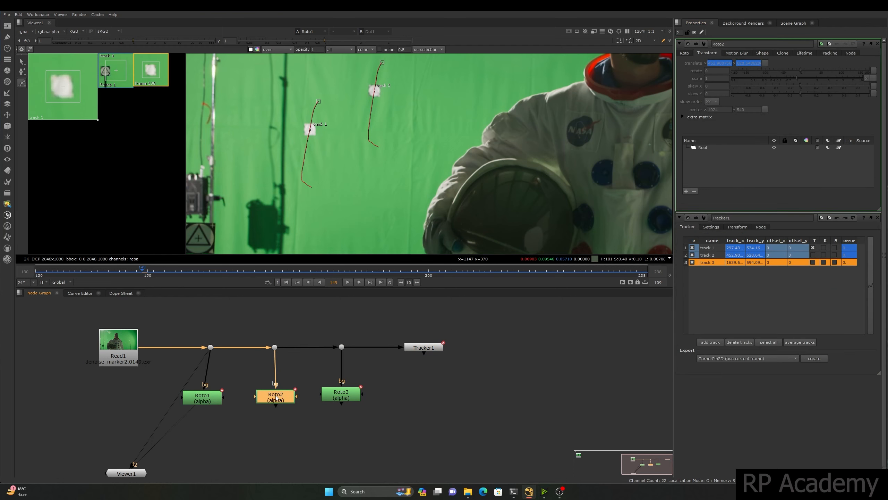
key(2)
click(276, 396)
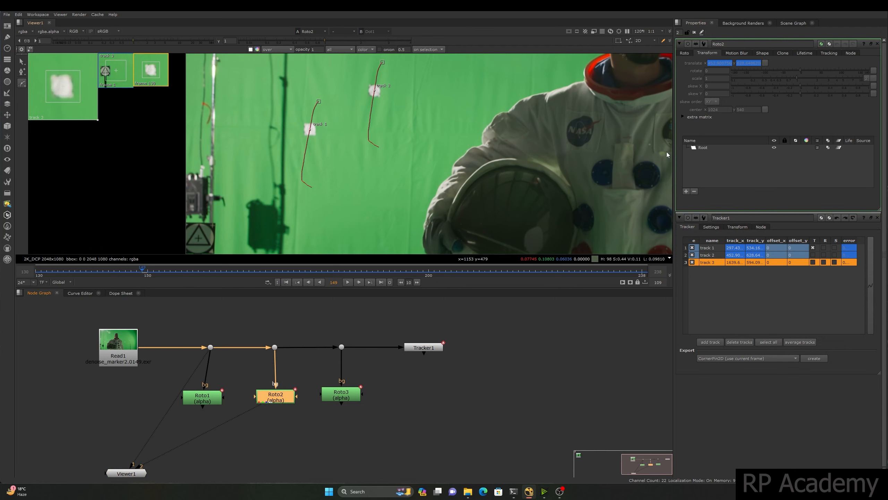
click(702, 147)
middle_drag(345, 158, 294, 192)
click(22, 82)
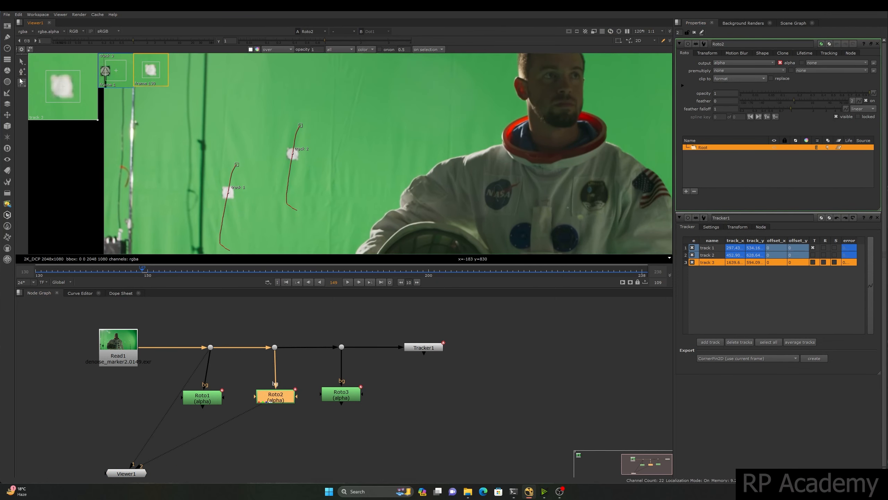
drag(283, 144, 305, 165)
Open Roto3 and draw an ellipse around the upper marker above the light stand under its Root layer.
double_click(349, 396)
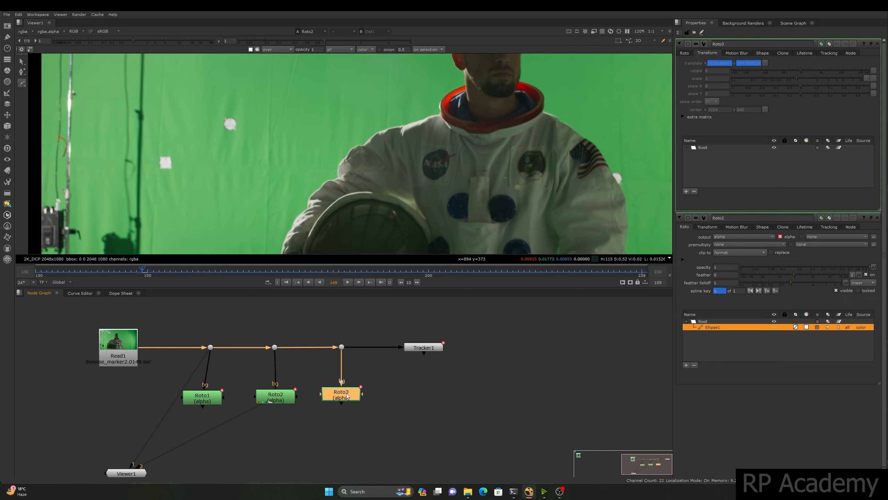
click(23, 85)
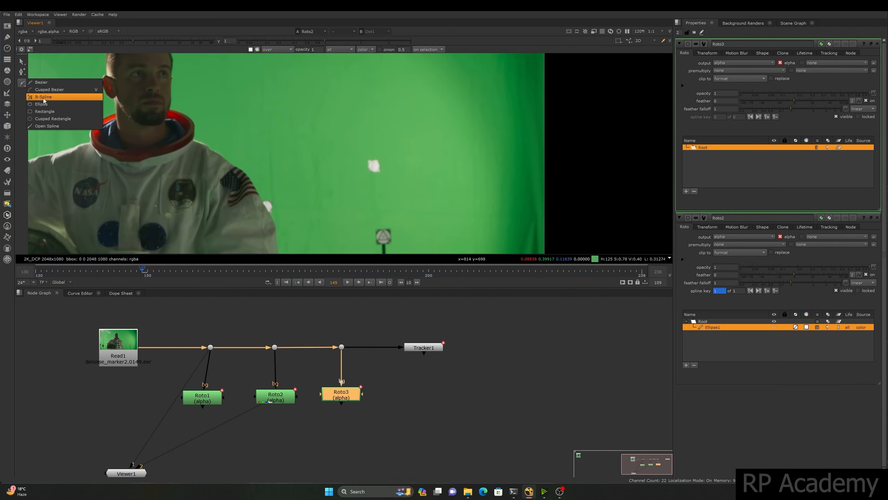
click(44, 104)
drag(364, 154, 386, 179)
Hide the viewer overlay and play the clip through Roto2 and Roto3 to check how each ellipse follows its marker.
key(q)
key(f)
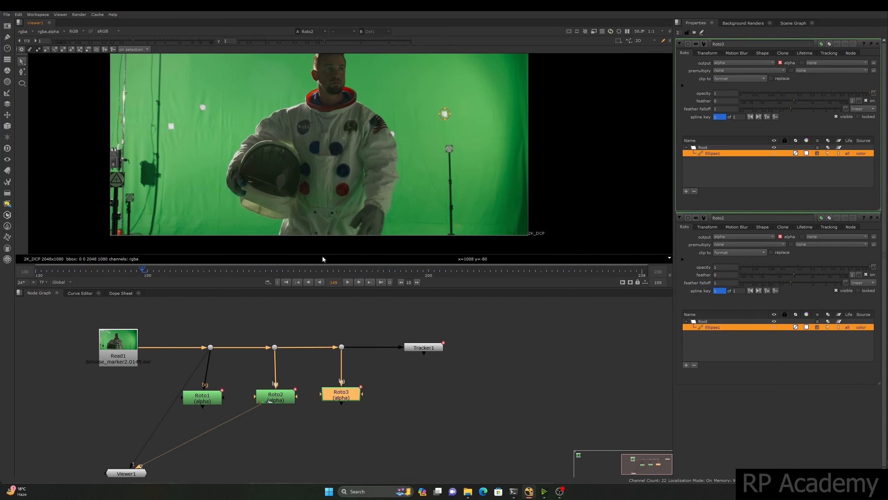
click(347, 282)
click(347, 282)
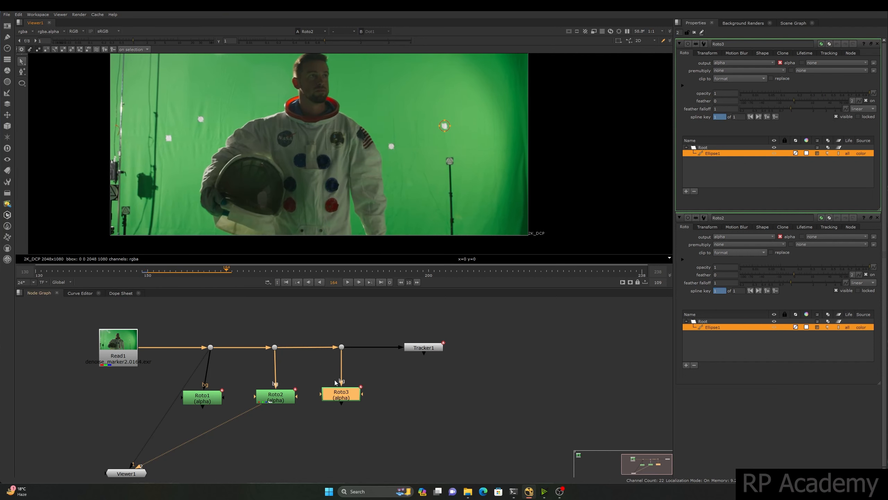
key(2)
click(349, 282)
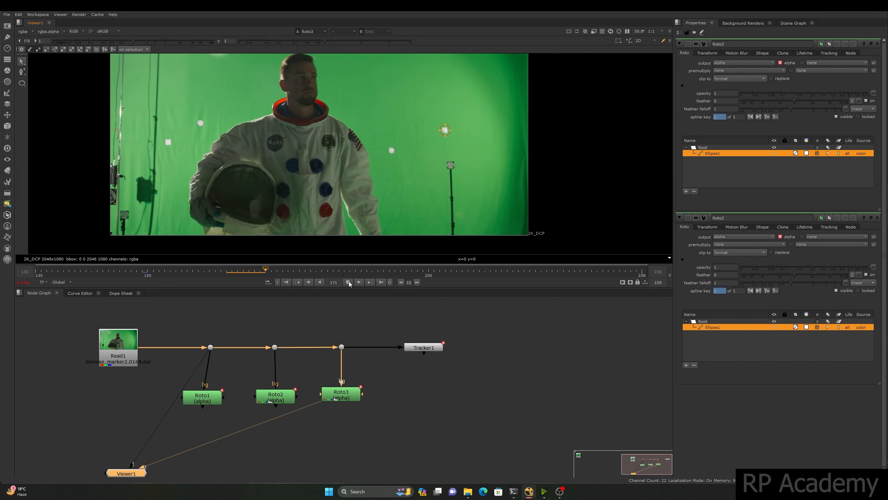
click(276, 395)
key(2)
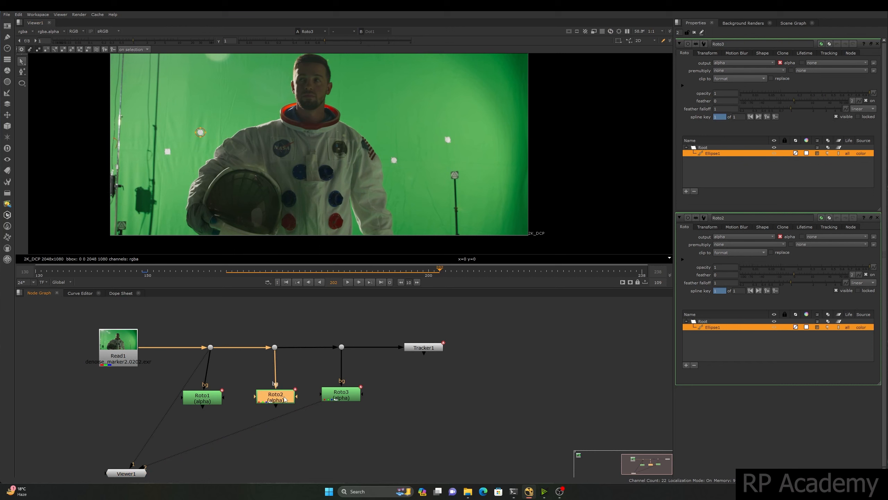
click(347, 282)
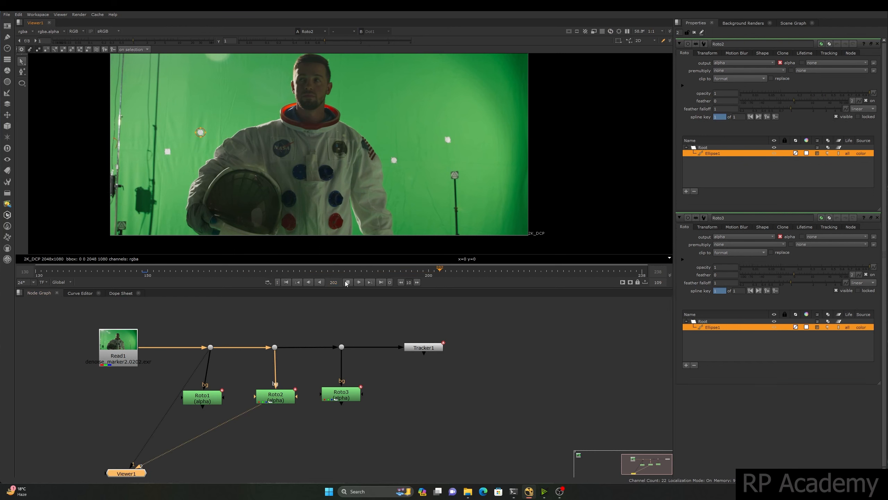
click(347, 282)
Delete the three Roto nodes with their dots and shift Tracker1 slightly lower in the node graph.
middle_drag(377, 368, 410, 364)
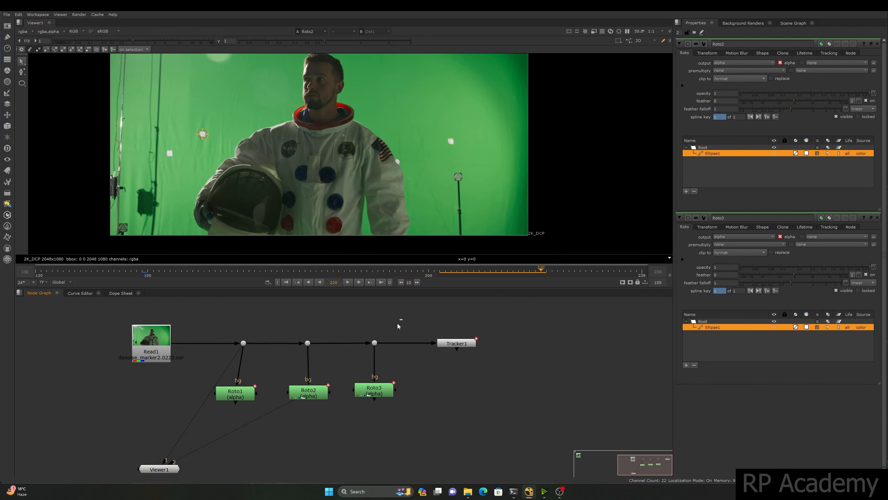
drag(402, 319, 209, 435)
key(Delete)
drag(455, 345, 440, 362)
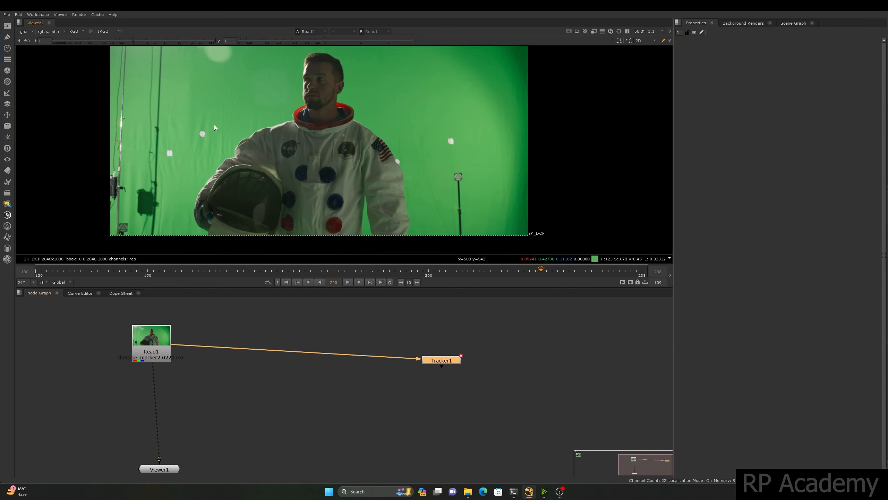
Play back the plain Read1 plate and delete Tracker1.
click(347, 282)
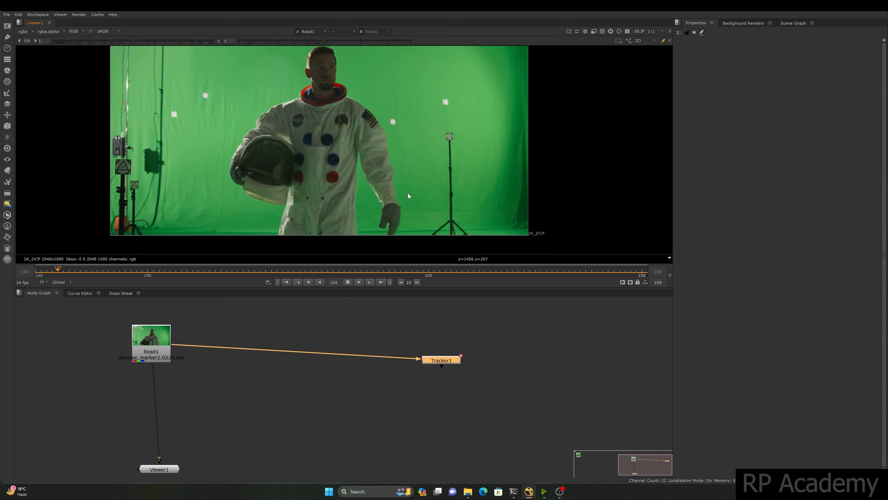
click(347, 282)
drag(491, 335, 376, 413)
key(Delete)
Bring the original marker2 plate Read4 next to Read1 and show it through the viewer's first input.
middle_drag(352, 394, 399, 401)
middle_drag(203, 437, 261, 403)
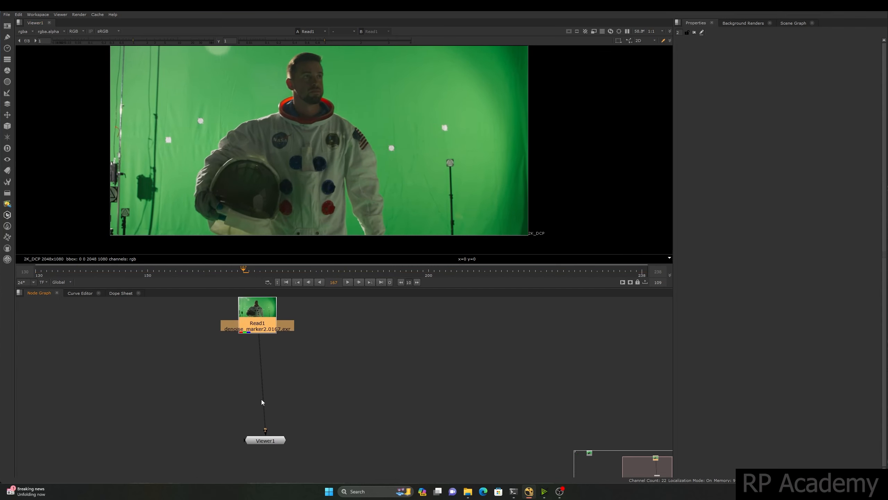
scroll(261, 402, down, 3)
drag(262, 417, 258, 428)
drag(22, 344, 214, 358)
key(1)
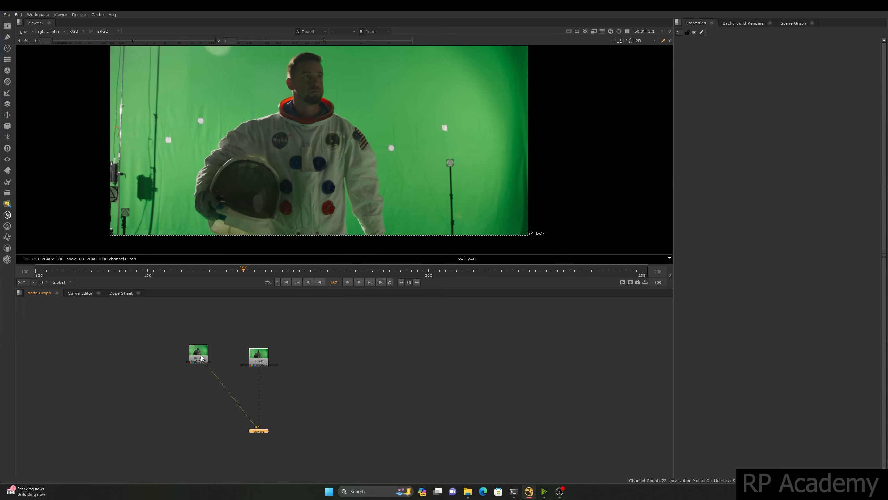
middle_drag(411, 109, 375, 142)
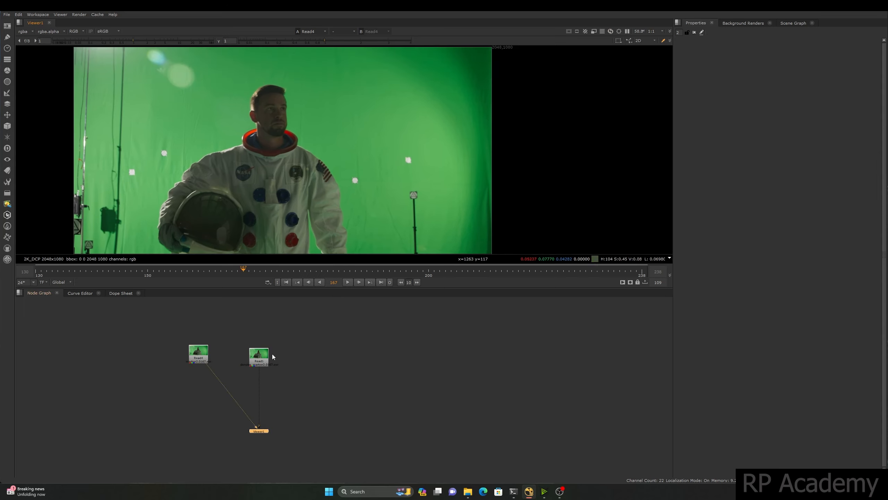
Move Read1 farther from Read4 in the node graph and select Read4.
scroll(260, 367, up, 3)
scroll(260, 366, up, 1)
drag(260, 366, 305, 363)
drag(206, 317, 40, 386)
Examine Read4's red, green and blue channels one by one and go back to the red channel for the grain.
middle_drag(396, 140, 396, 119)
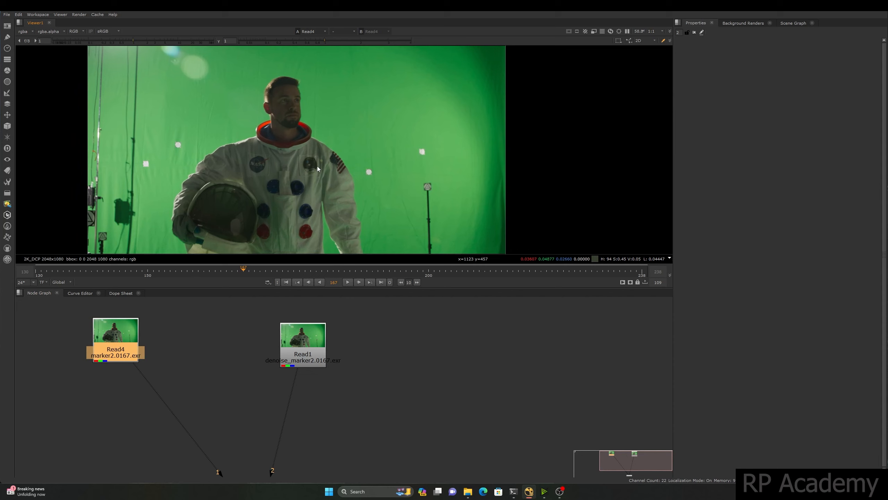
key(r)
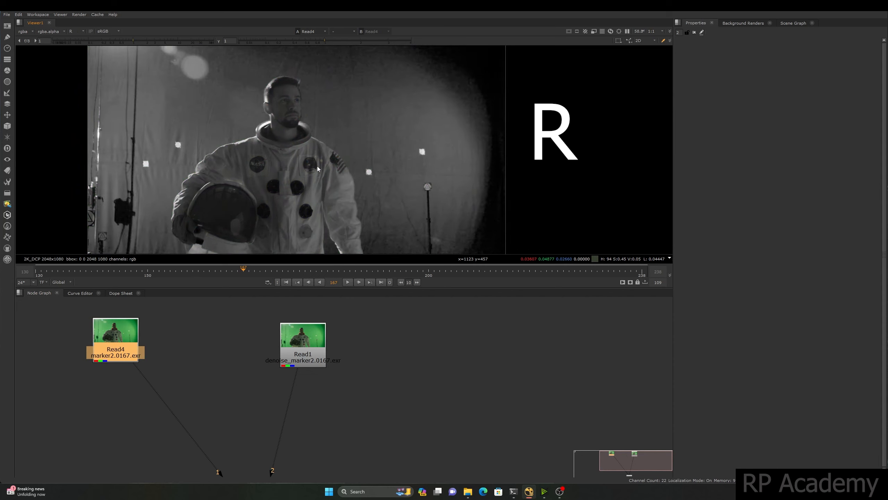
key(g)
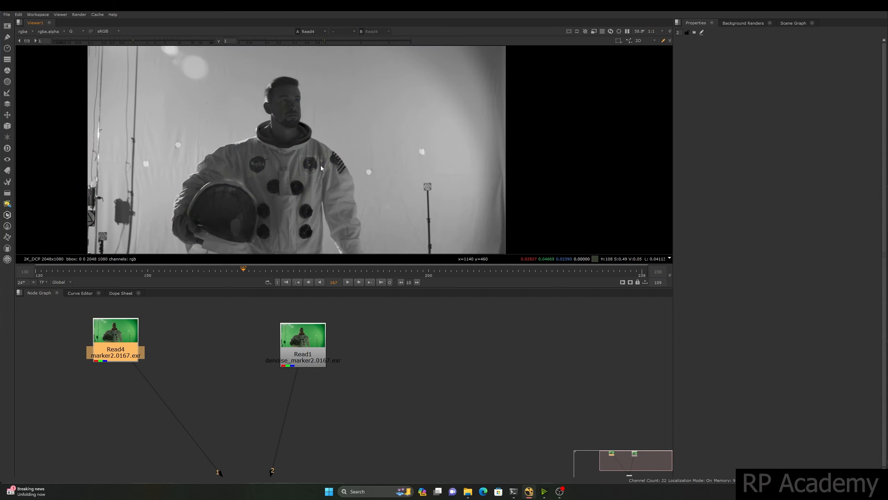
key(b)
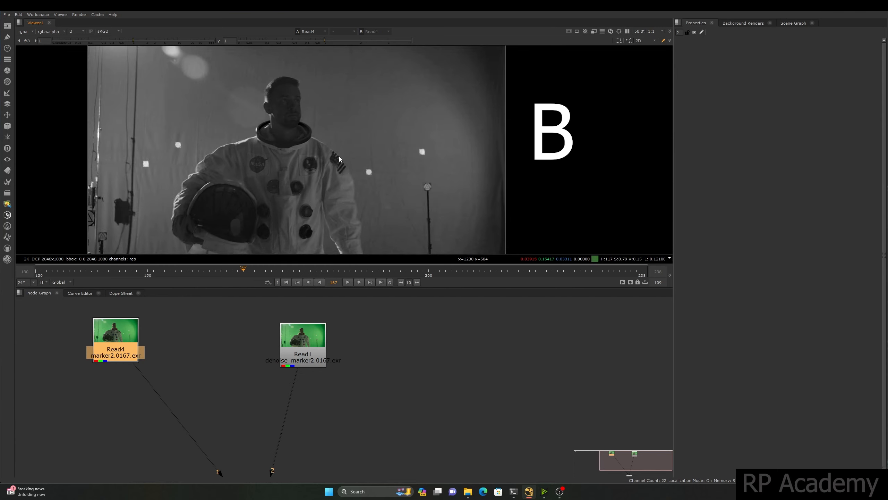
key(r)
middle_drag(379, 111, 369, 168)
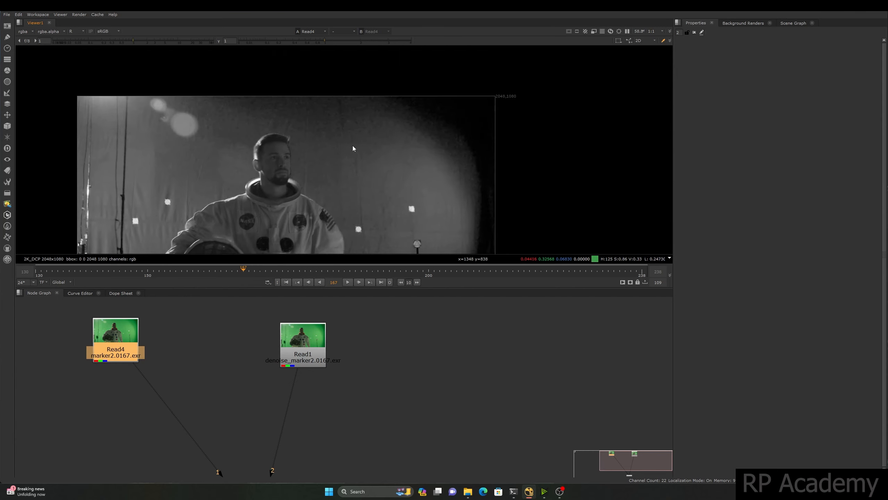
scroll(352, 149, up, 3)
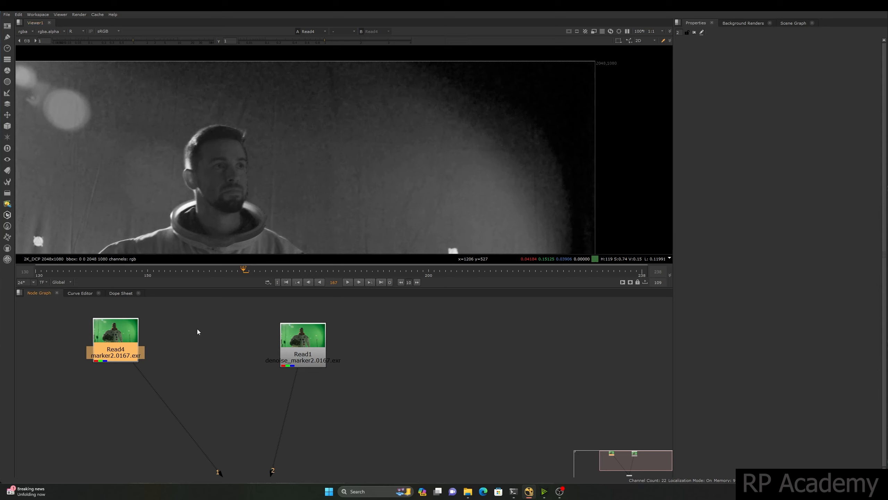
Play Read4's red channel to examine the grain and park the playhead on frame 171.
middle_drag(198, 332, 236, 317)
click(348, 283)
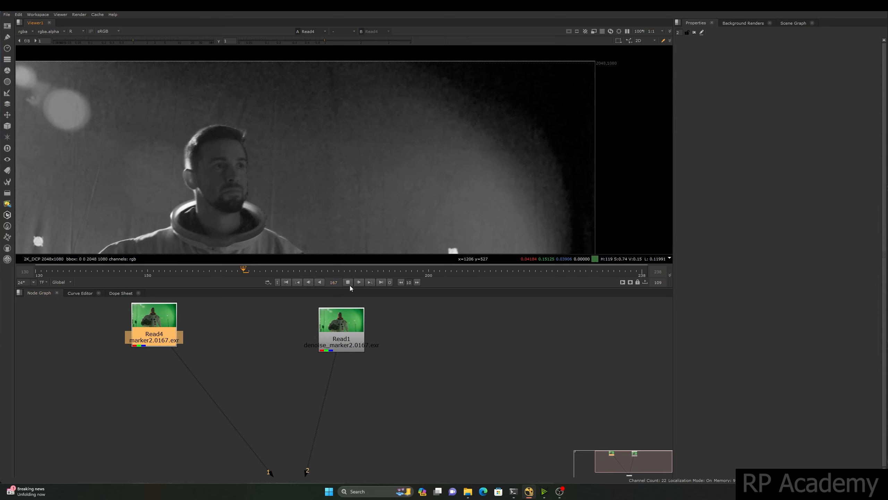
scroll(334, 159, down, 2)
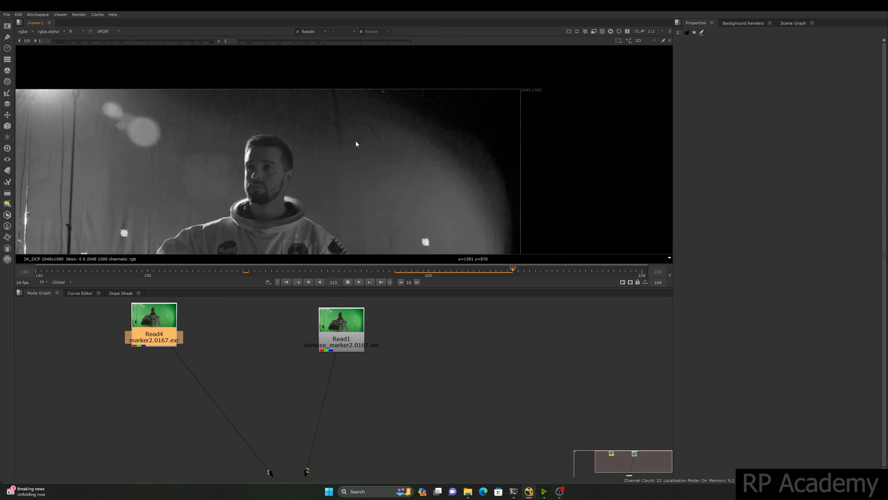
middle_drag(356, 144, 360, 109)
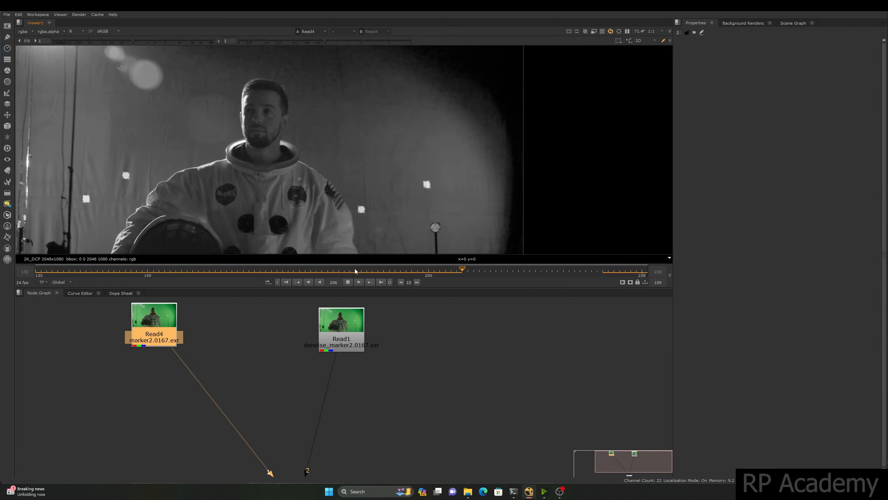
click(367, 273)
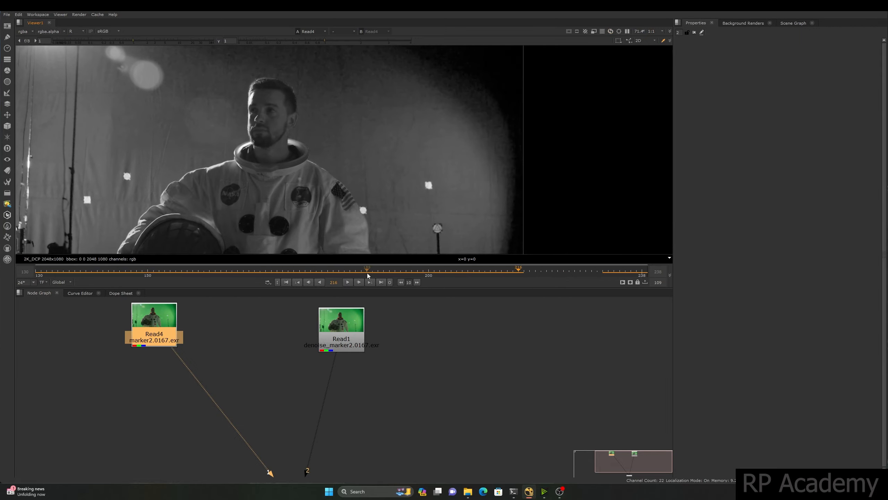
drag(367, 274, 265, 266)
middle_drag(373, 204, 326, 157)
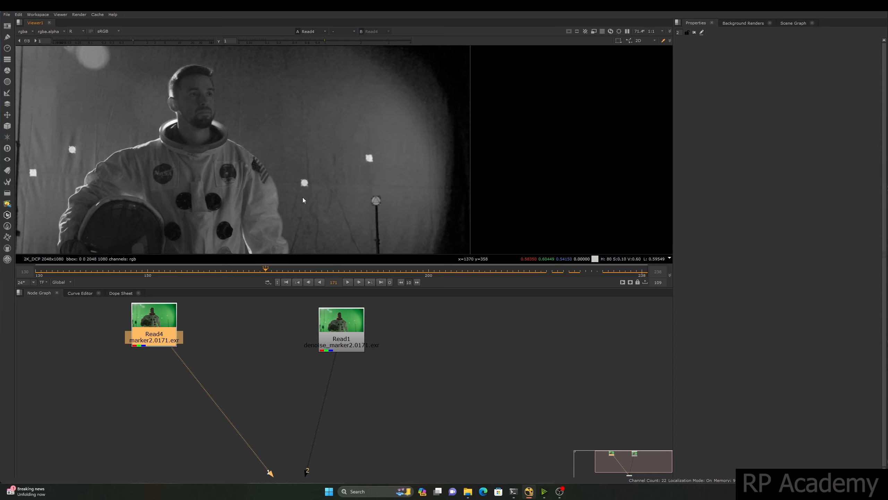
Compare the red channel of the denoised Read1 with the original Read4, playing back both plates and inspecting the markers.
key(2)
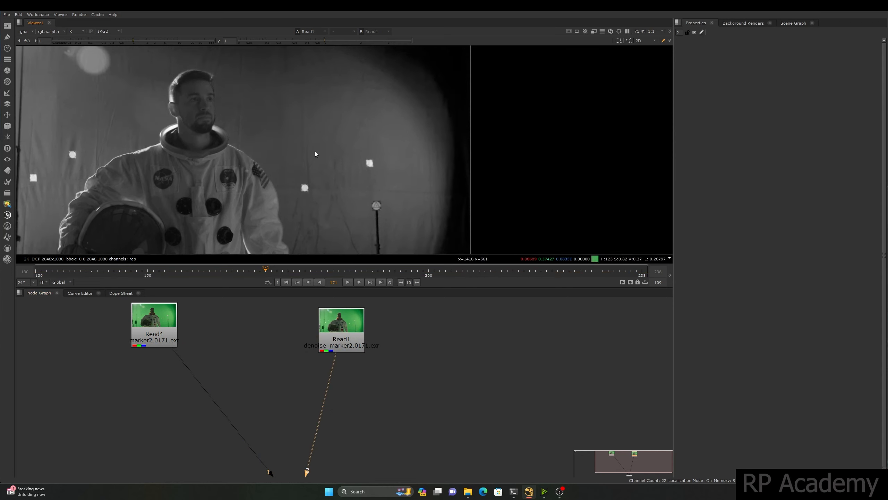
key(1)
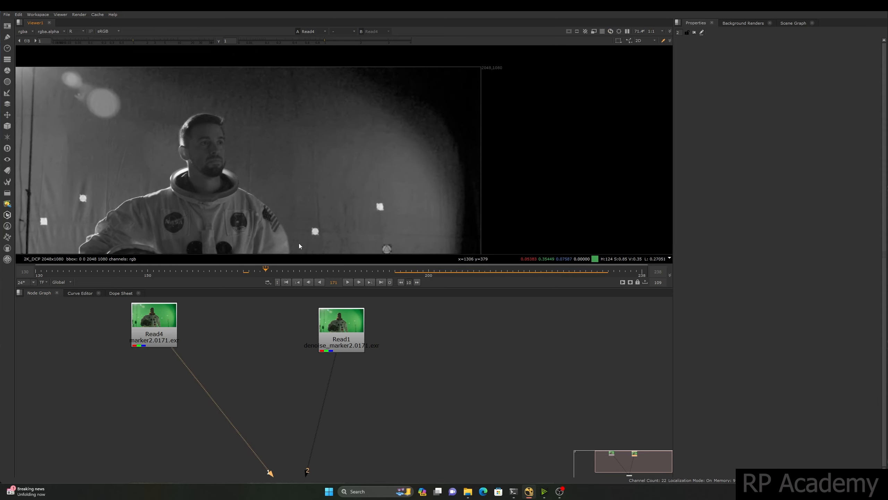
click(345, 281)
click(345, 281)
key(2)
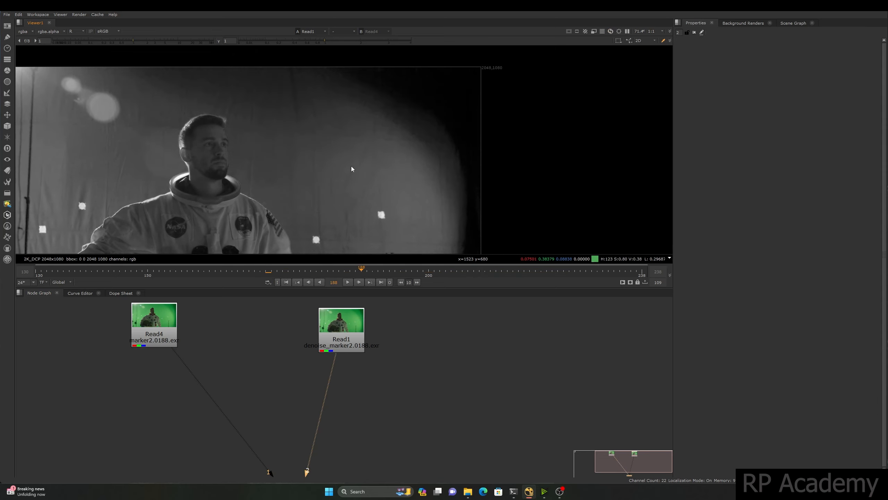
click(348, 282)
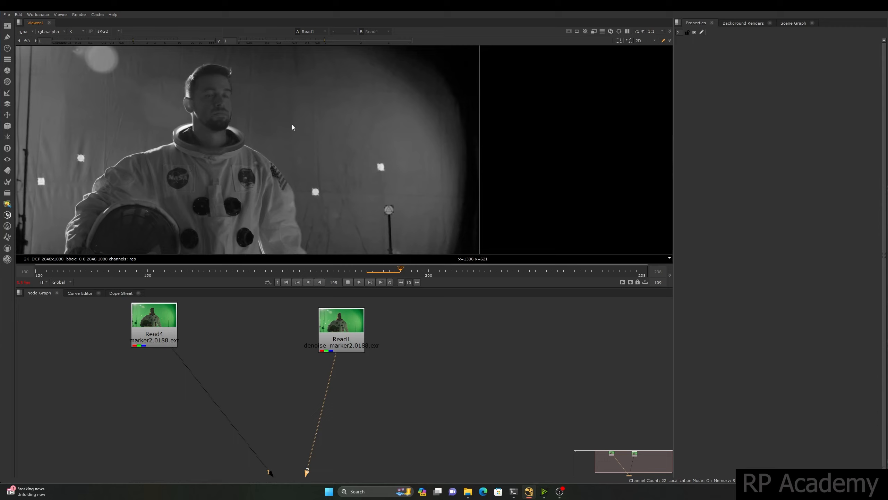
scroll(325, 196, up, 4)
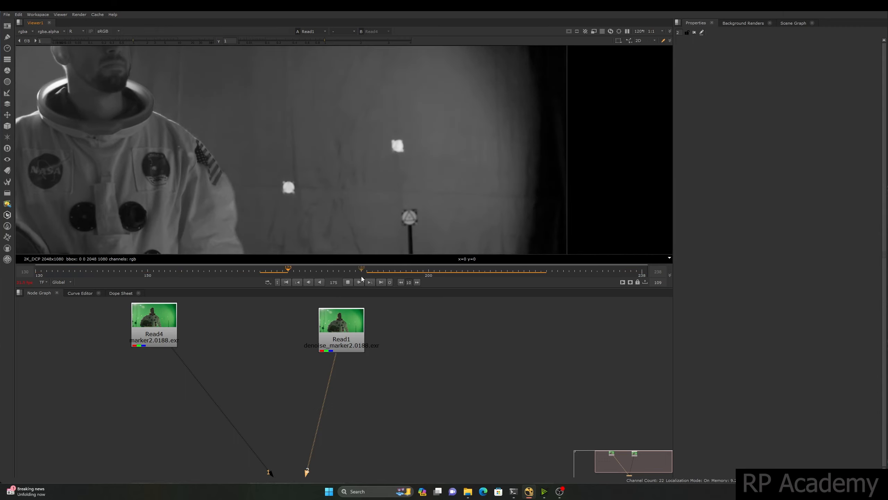
click(349, 281)
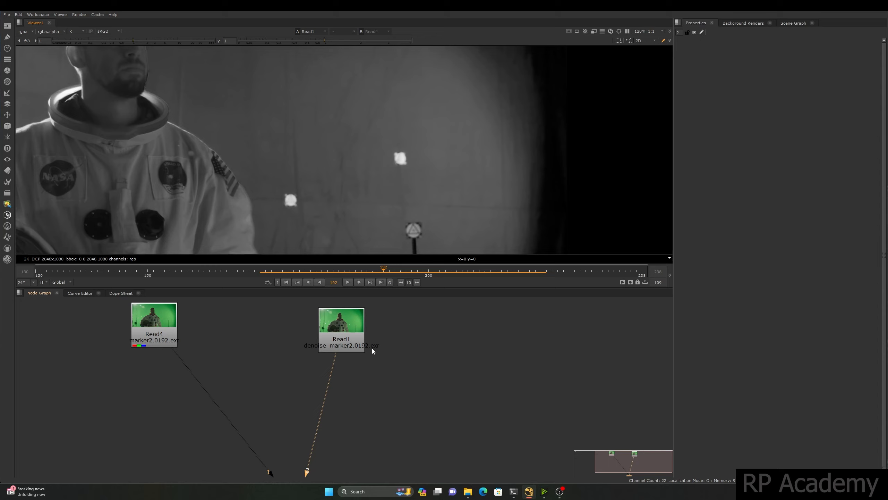
Move Read4 farther away from Read1 in the node graph and select the denoised Read1.
scroll(381, 244, down, 3)
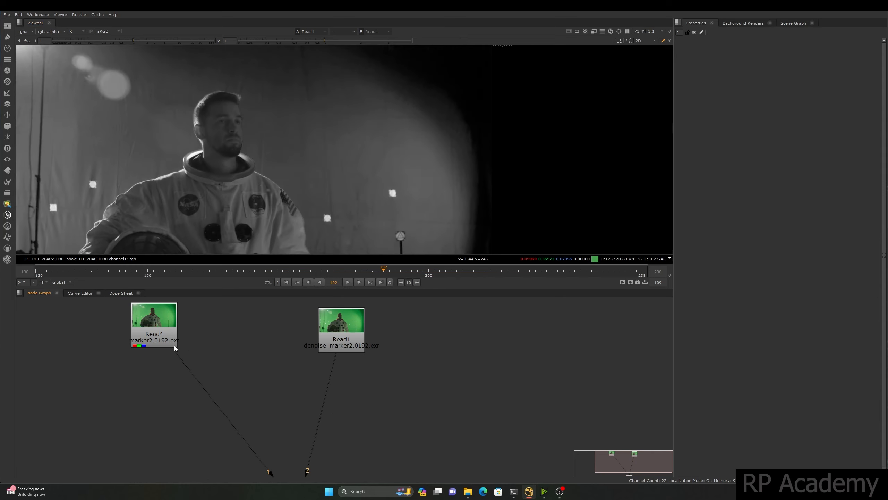
drag(174, 344, 3, 351)
click(345, 329)
scroll(358, 413, down, 3)
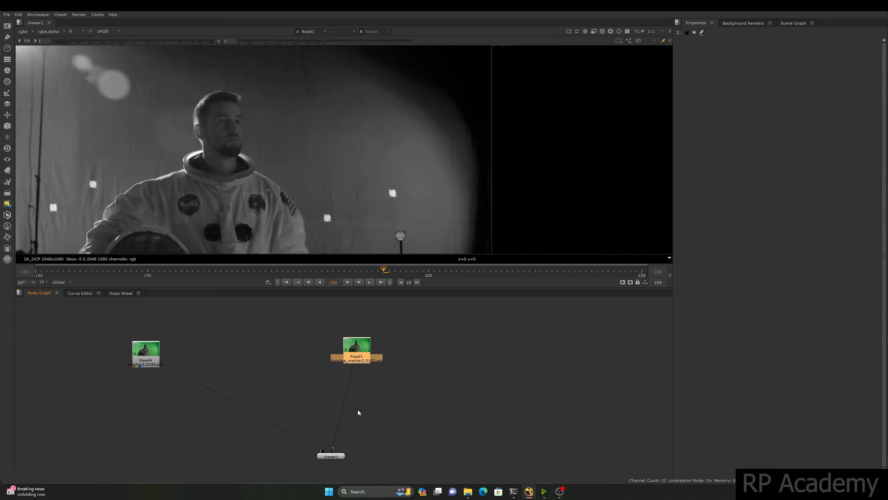
Place Viewer1 below Read1, connect the denoised plate to it and return the display from the red channel to full RGB.
drag(328, 458, 367, 427)
click(361, 351)
key(1)
key(r)
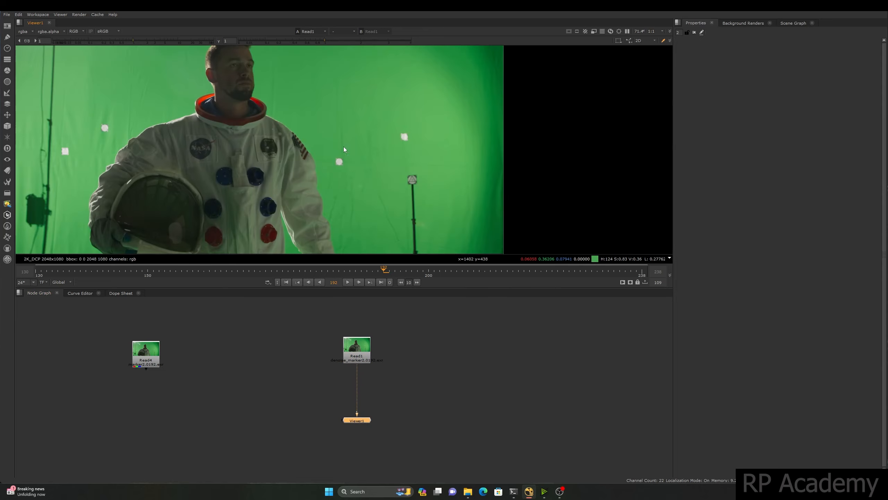
Play the denoised Read1 in full colour, examine the markers and park the playhead on frame 150.
middle_drag(344, 147, 312, 160)
key(l)
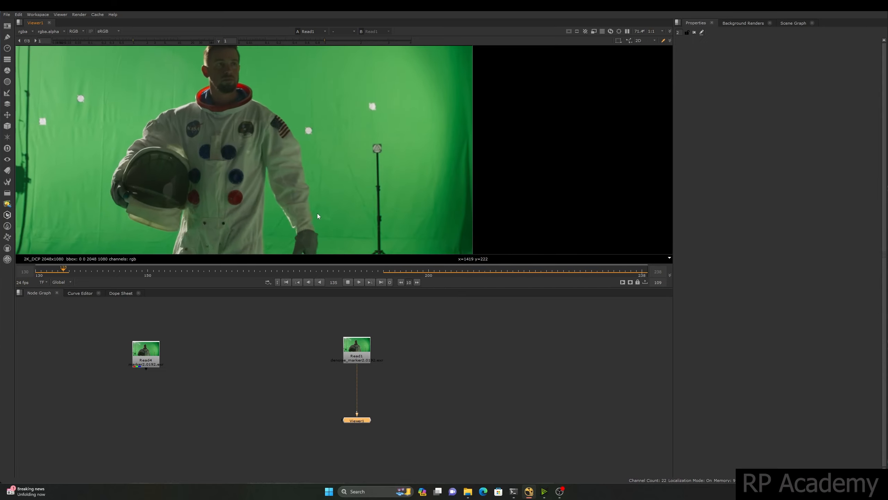
drag(74, 272, 50, 271)
click(352, 282)
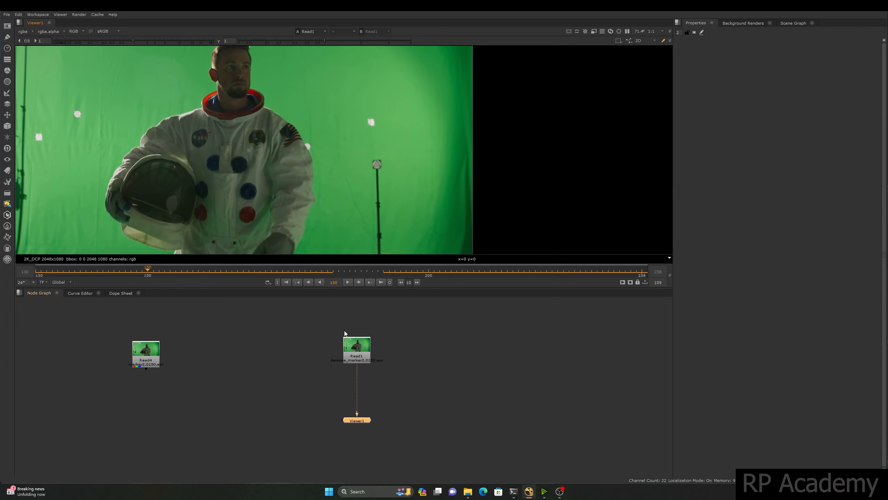
Compare the Input and Global timeline ranges and finish on Global.
click(72, 283)
click(70, 297)
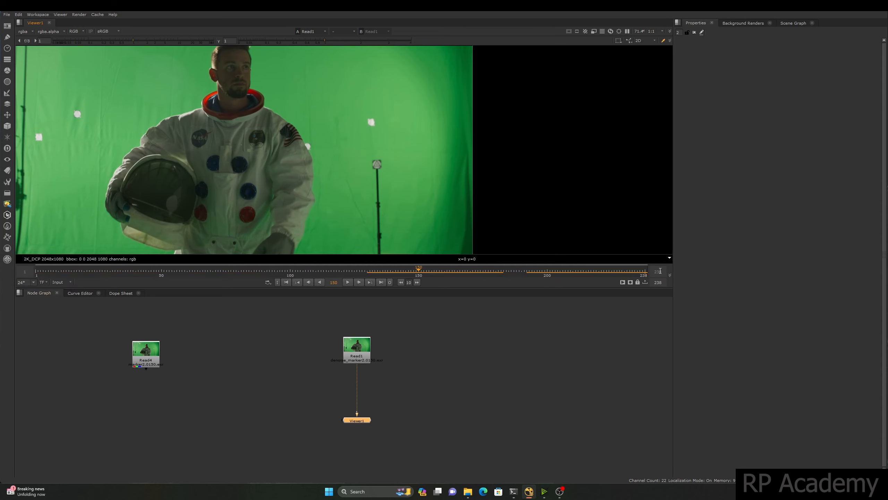
click(60, 282)
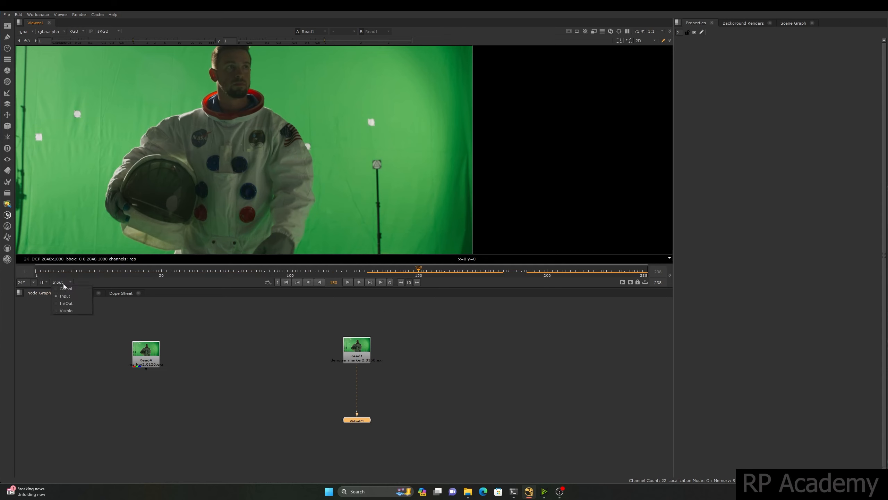
click(64, 289)
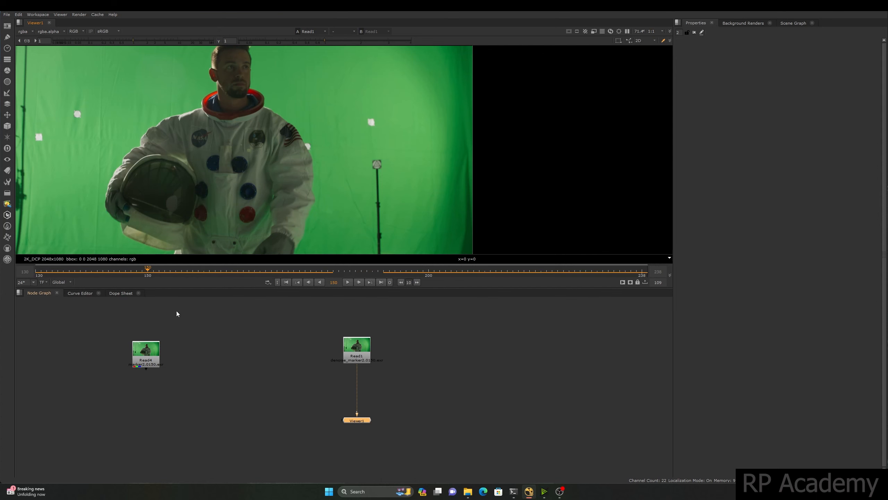
Open the project settings to review the frame range and move the playhead to frame 184.
click(504, 388)
key(s)
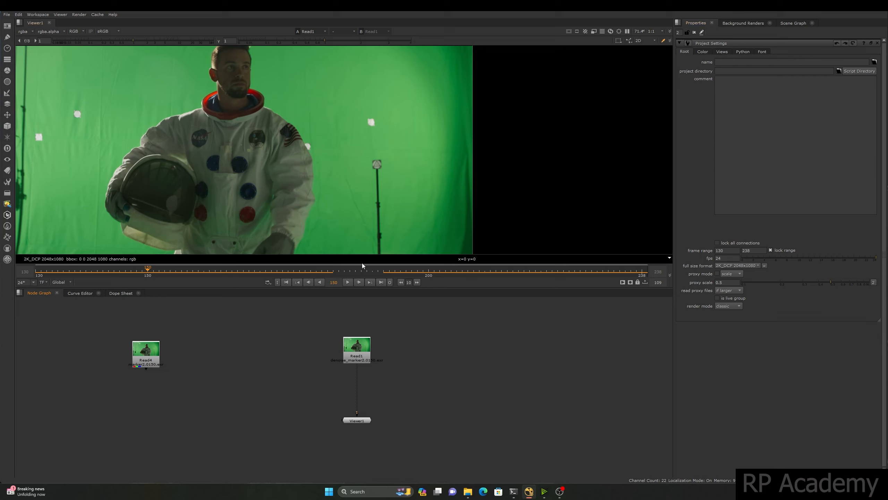
click(338, 268)
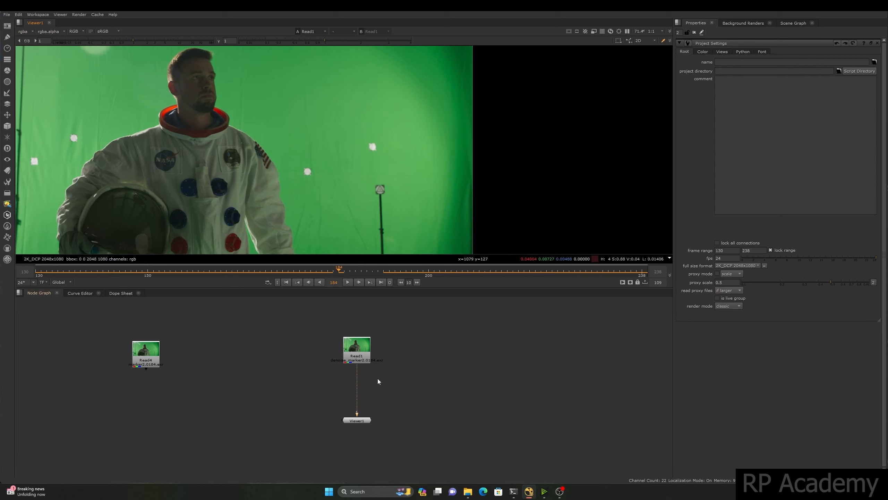
Discard the mistaken Transform node, add a Tracker node after Read1 and place it beside the plate in the node graph.
key(t)
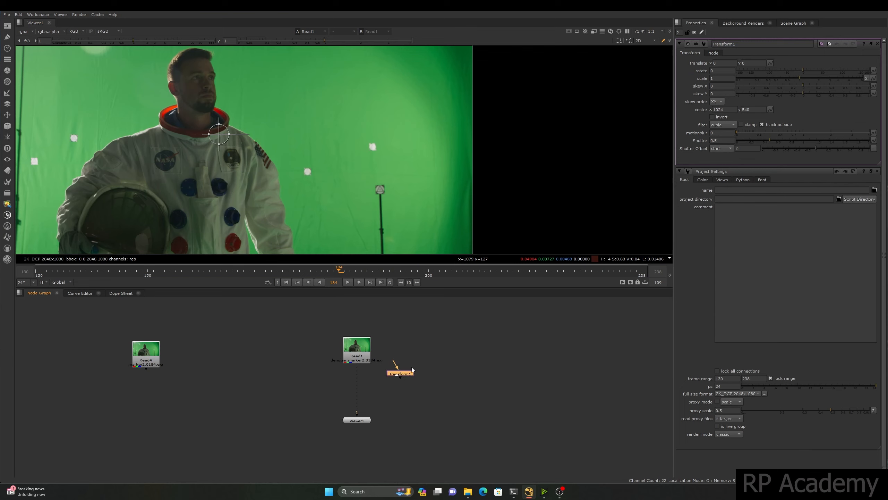
key(Delete)
key(Tab)
text(tr)
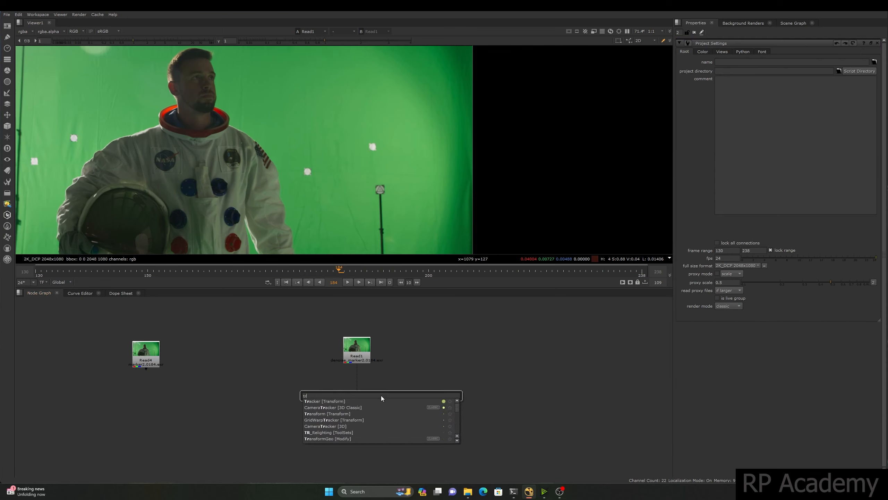
click(335, 401)
drag(388, 399, 437, 352)
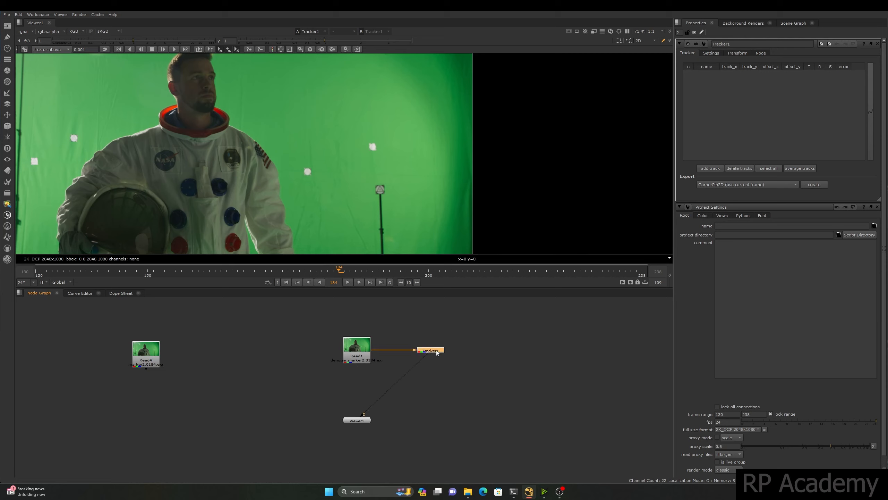
Limit the open properties panels to 1 so only the Tracker's properties remain.
click(678, 32)
text(1)
click(552, 352)
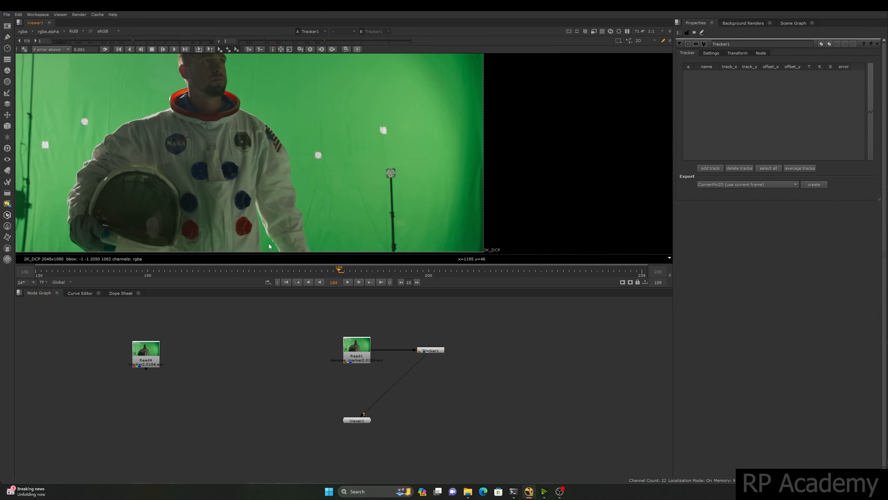
Play the shot backward and forward to examine when the markers are unobstructed, and park the playhead on frame 173.
drag(339, 272, 557, 271)
key(j)
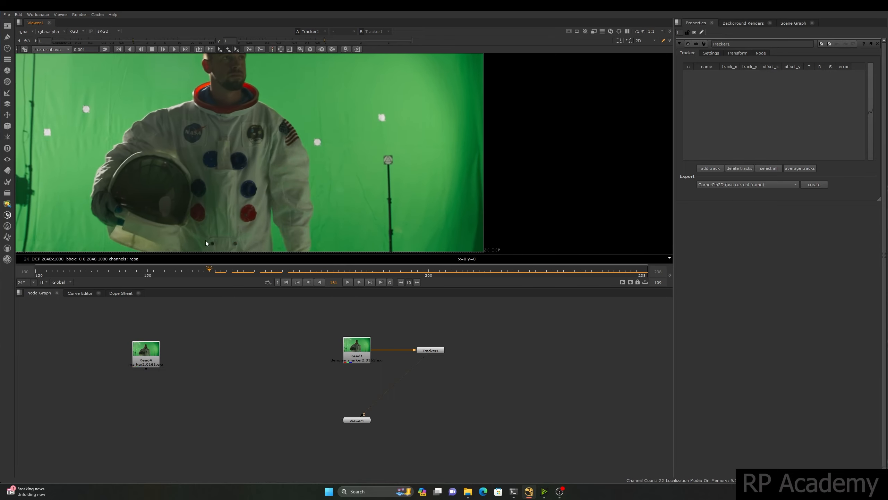
key(l)
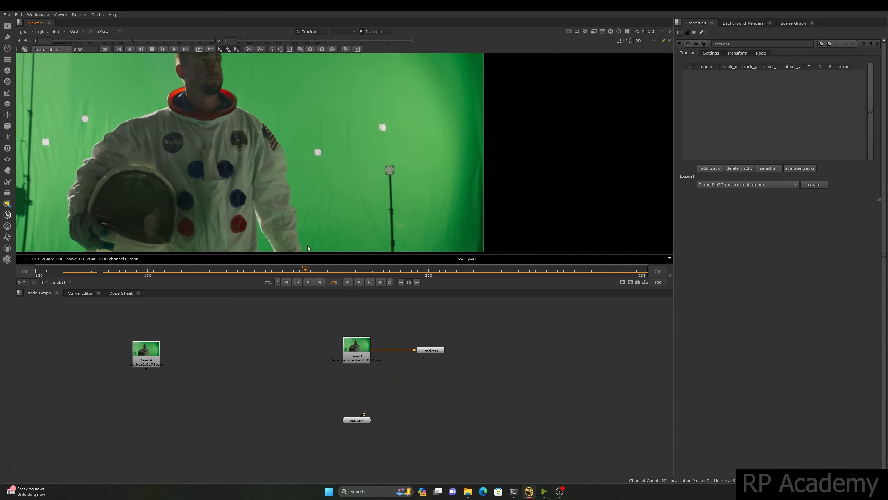
key(j)
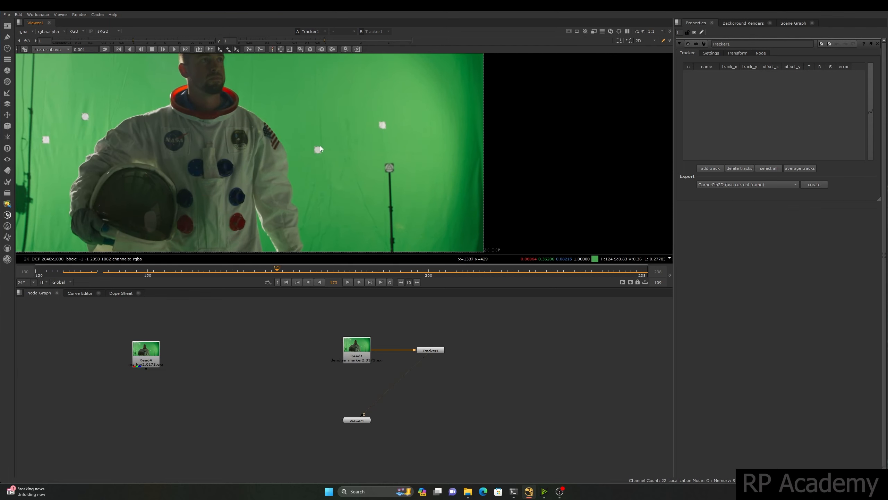
Add a track on the white marker nearest the astronaut's shoulder at frame 173 and centre its pattern box on it.
scroll(317, 147, up, 8)
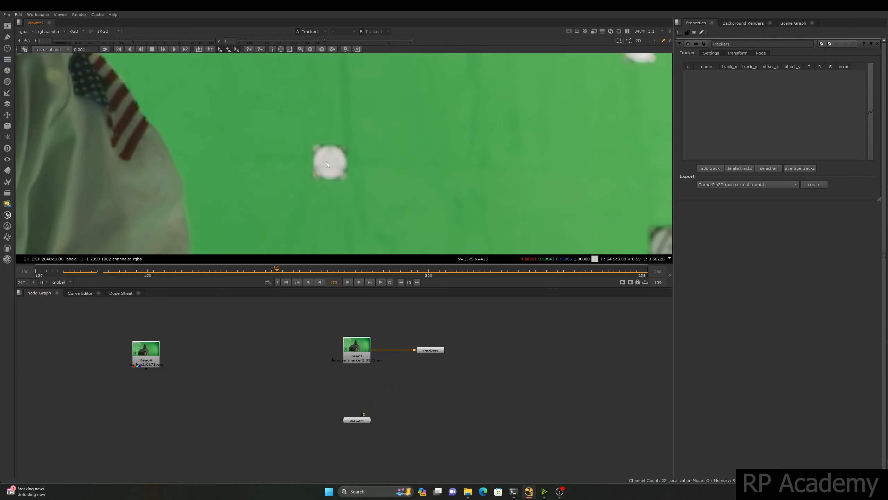
ctrl+alt+click(328, 166)
scroll(345, 169, down, 5)
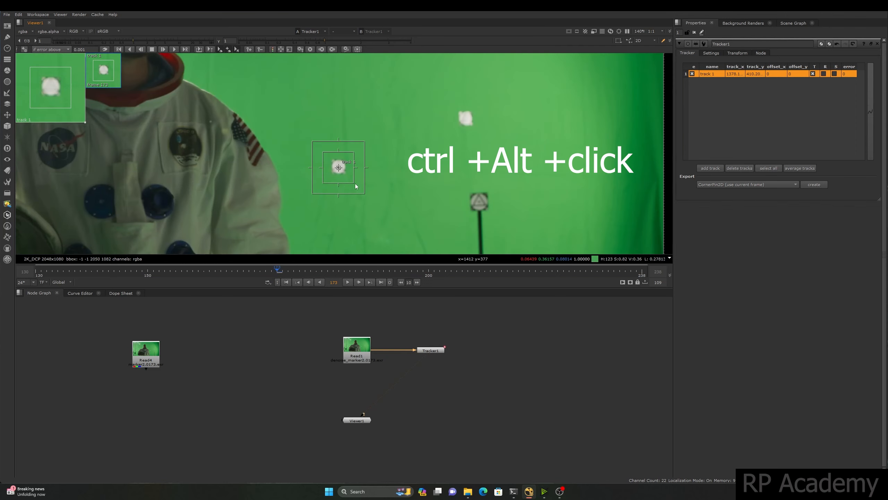
drag(353, 180, 339, 167)
scroll(339, 167, up, 5)
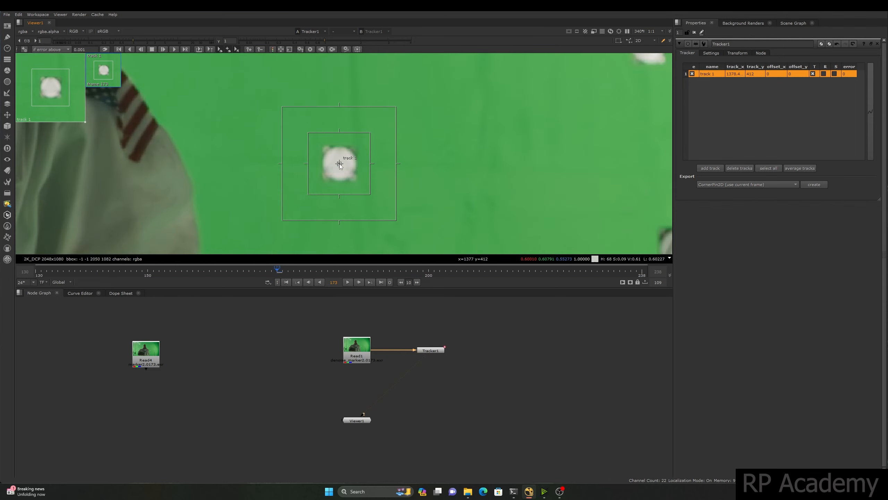
Track the marker forward from frame 173 to frame 198.
scroll(332, 205, down, 4)
mouse_move(276, 272)
mouse_down()
mouse_move(419, 270)
mouse_move(279, 271)
mouse_up()
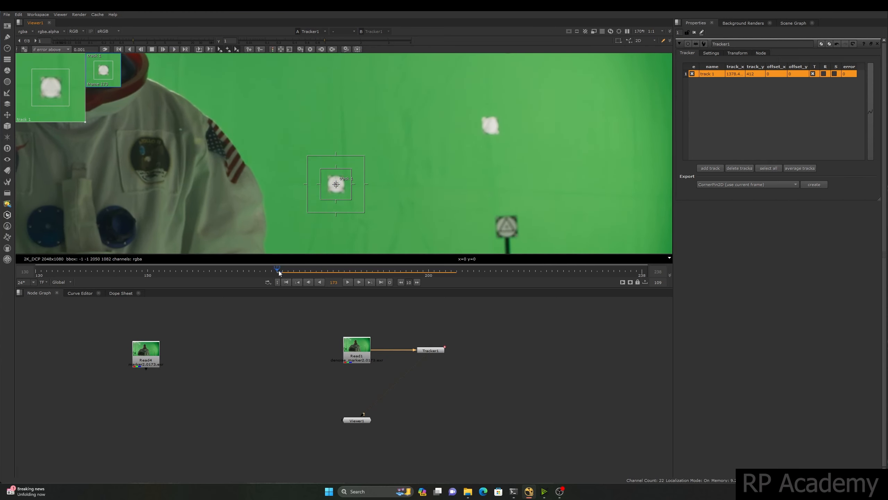
click(185, 49)
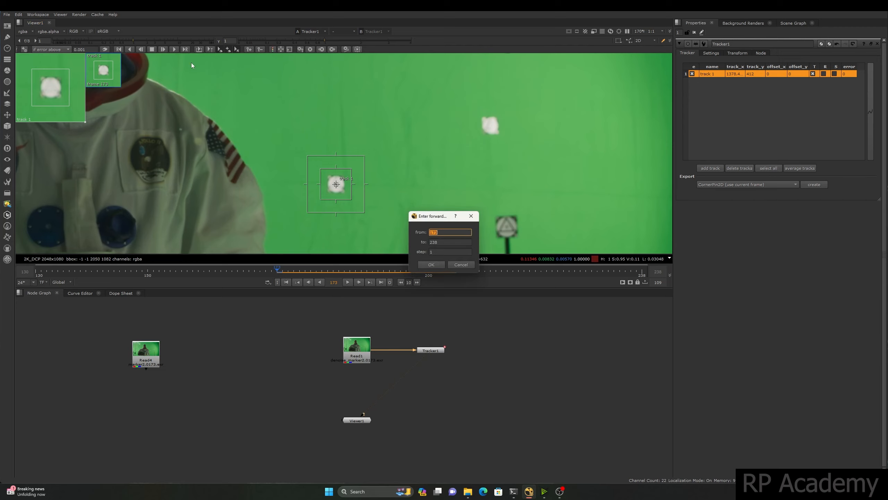
key(Tab)
text(198)
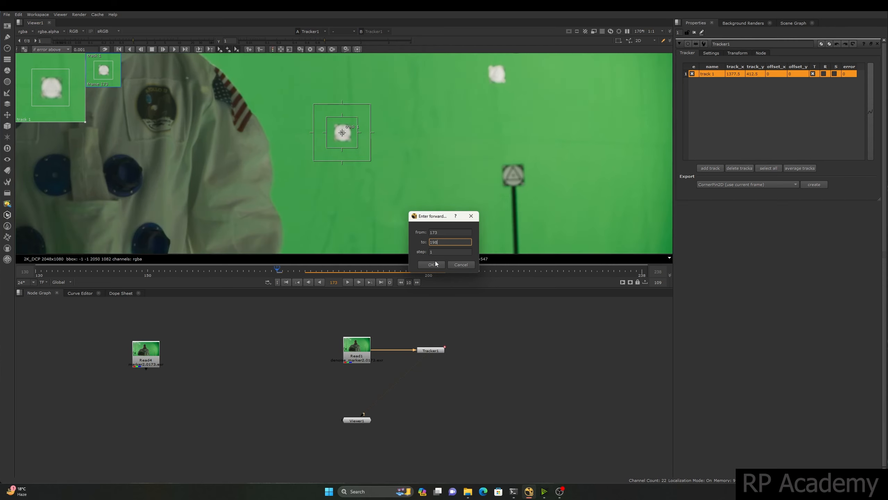
click(435, 264)
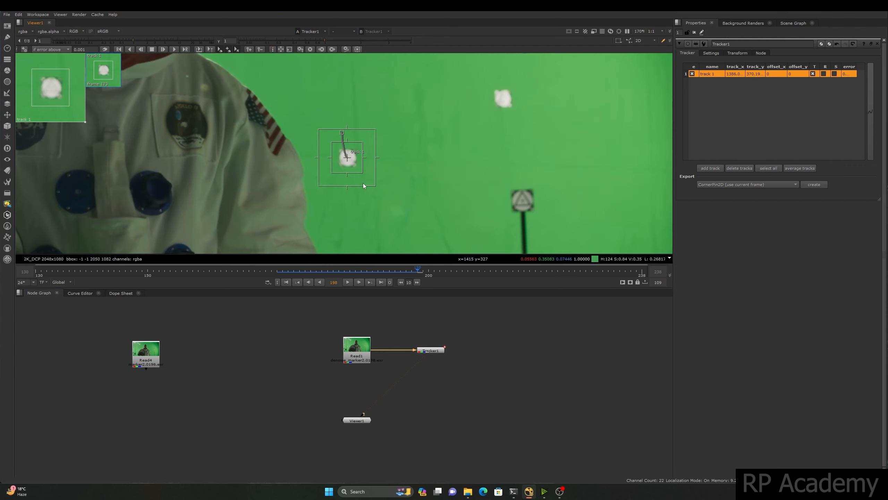
Return to frame 173, find where the shoulder nears the marker, and track backward to frame 164.
click(277, 272)
scroll(326, 190, down, 1)
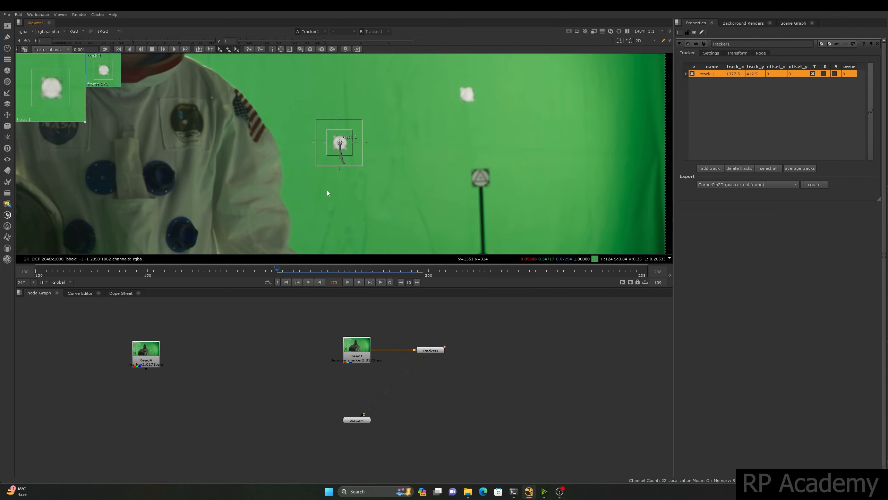
drag(277, 271, 225, 273)
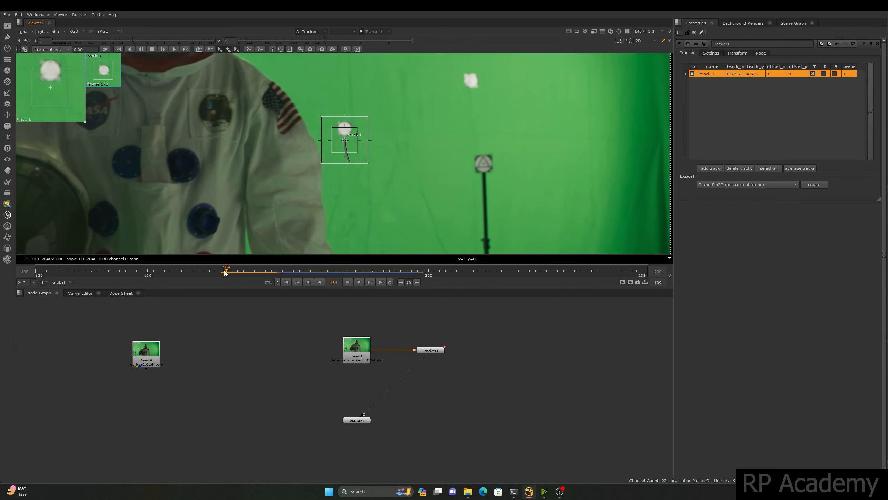
click(279, 270)
click(119, 49)
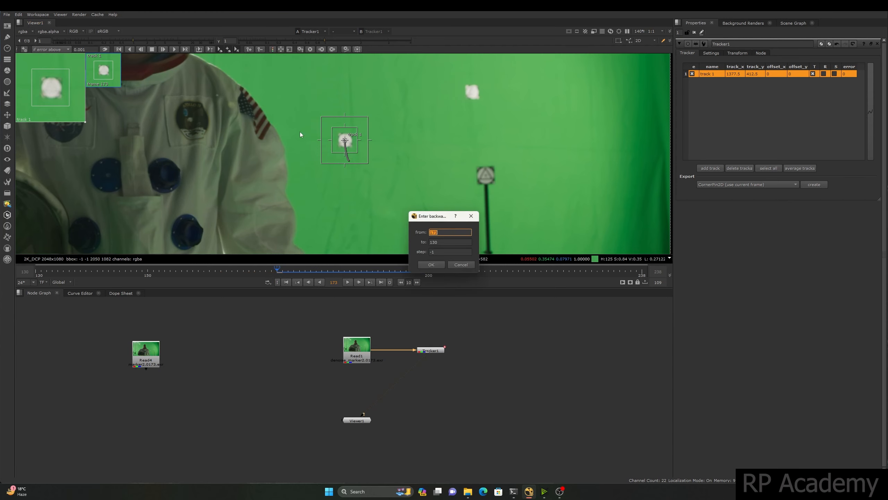
key(Tab)
click(432, 264)
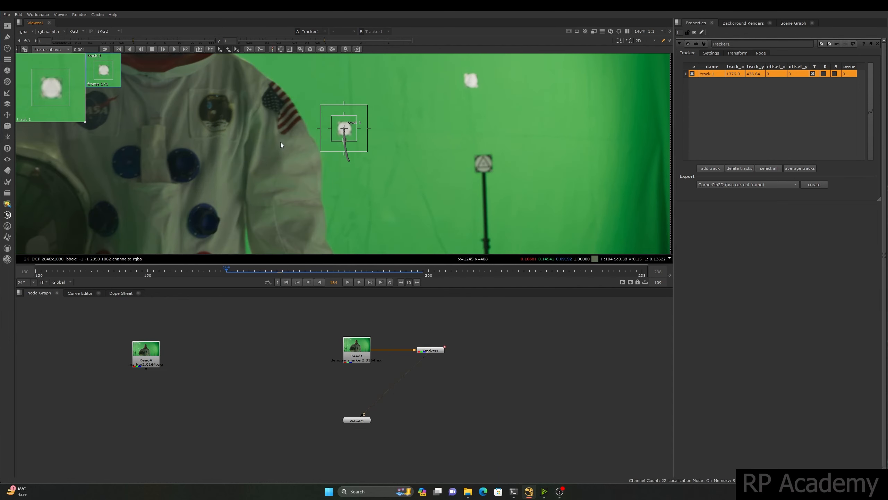
Check the marker's earlier motion, return to frame 164 and track it backward one frame at a time to frame 153.
middle_drag(281, 144, 292, 173)
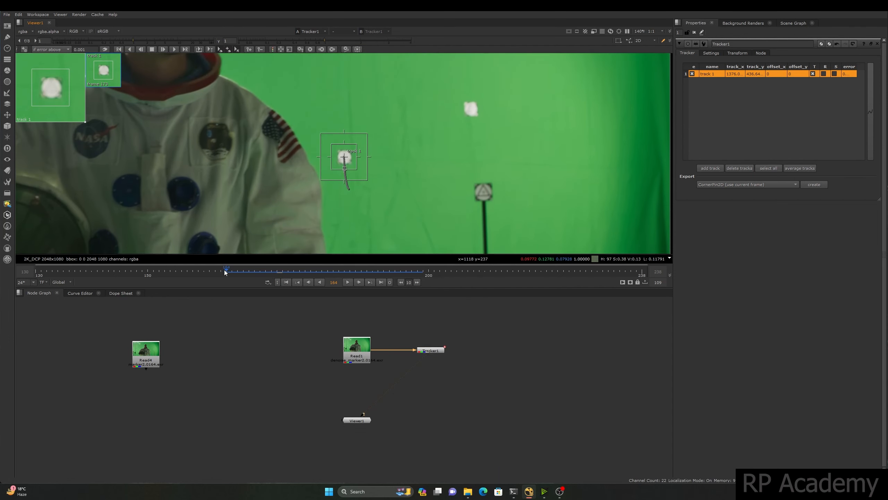
drag(225, 271, 171, 271)
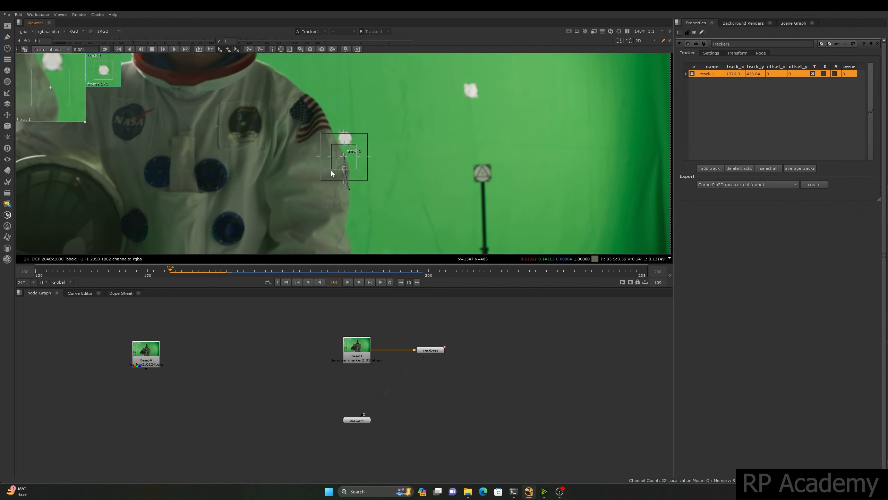
click(229, 271)
scroll(312, 189, up, 6)
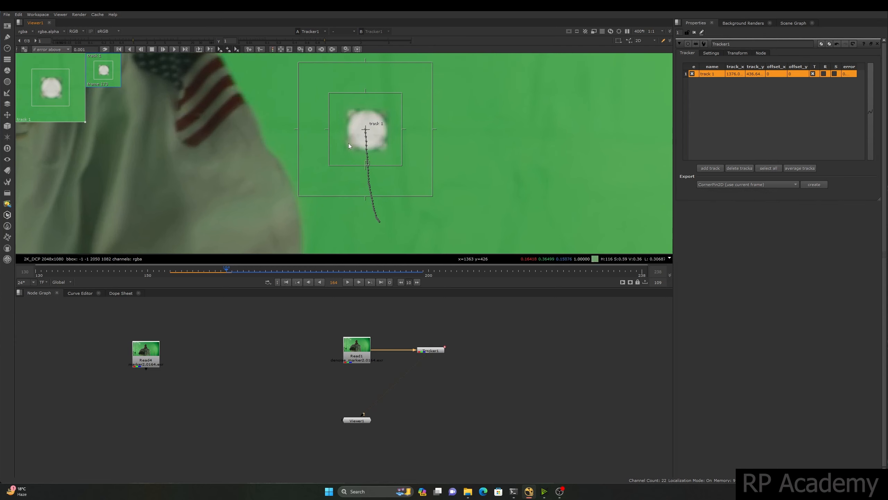
click(140, 49)
click(140, 49)
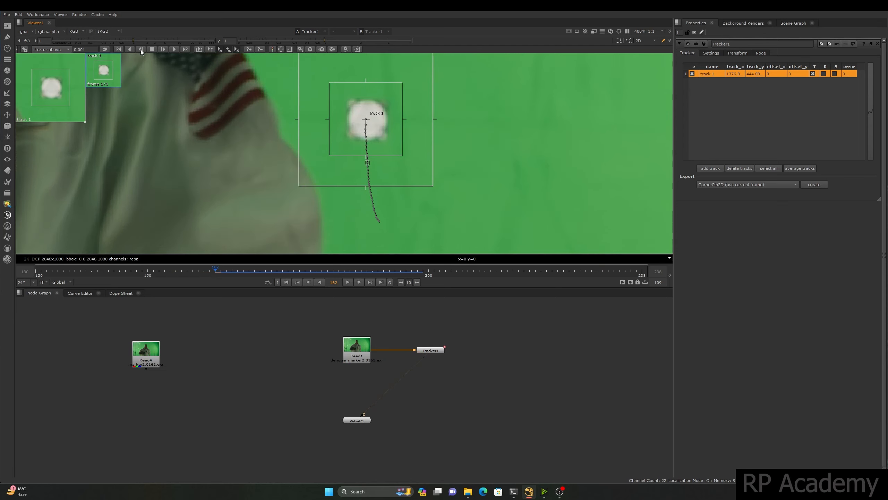
click(140, 49)
click(140, 49)
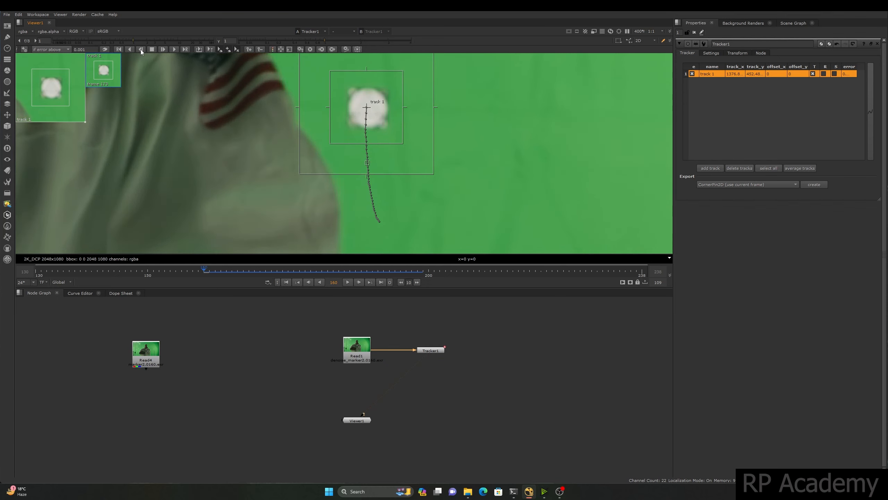
click(140, 49)
click(140, 49)
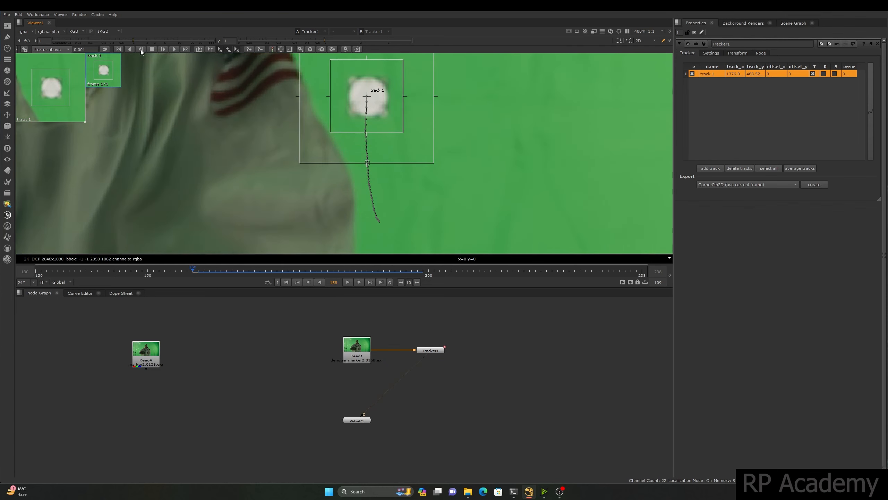
click(140, 49)
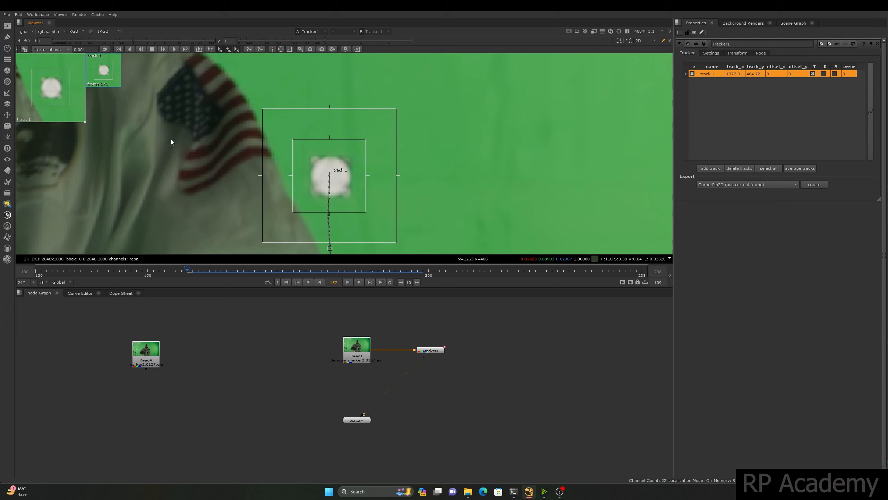
click(140, 50)
click(140, 50)
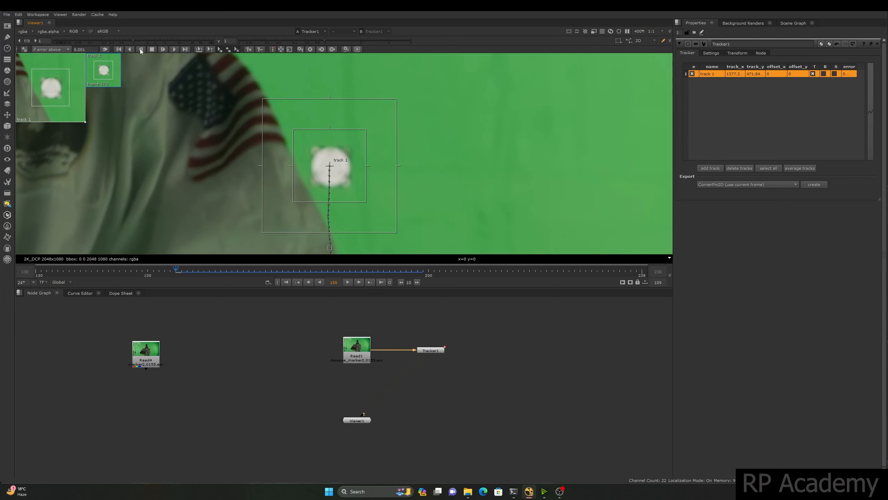
click(140, 49)
click(140, 49)
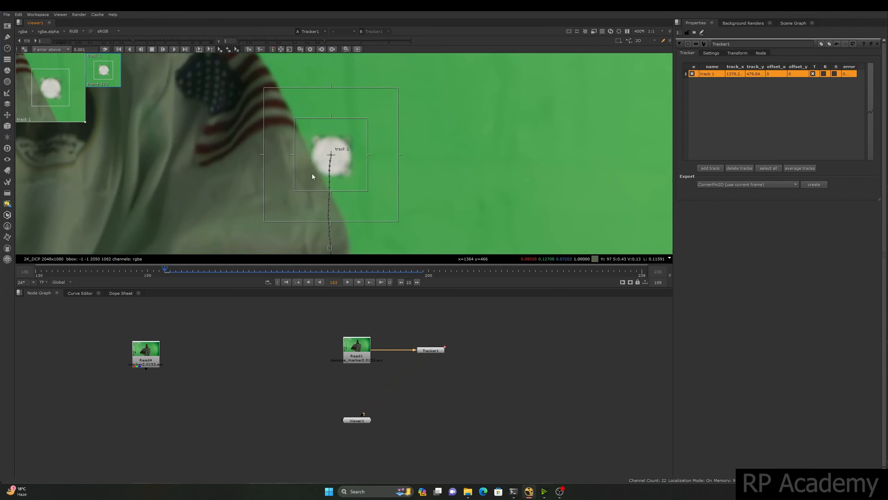
Examine how close the shoulder is to the marker at frame 153, keeping track 1 selected.
scroll(312, 173, down, 4)
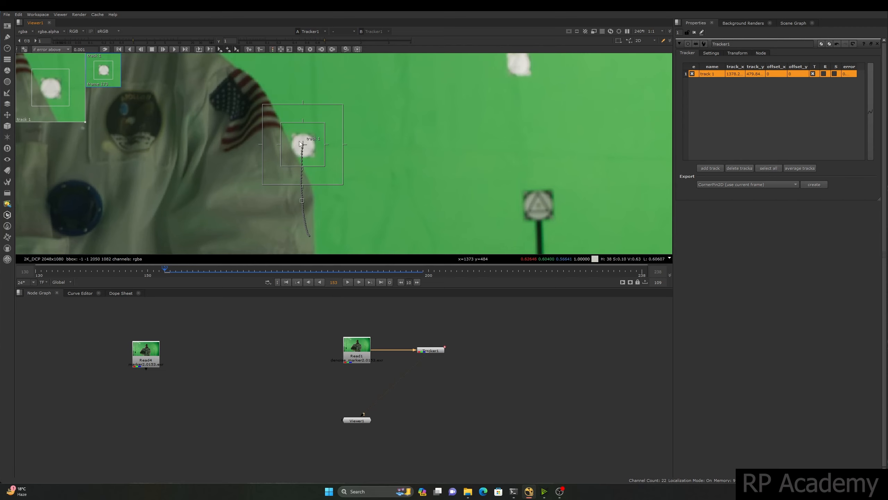
scroll(392, 134, down, 6)
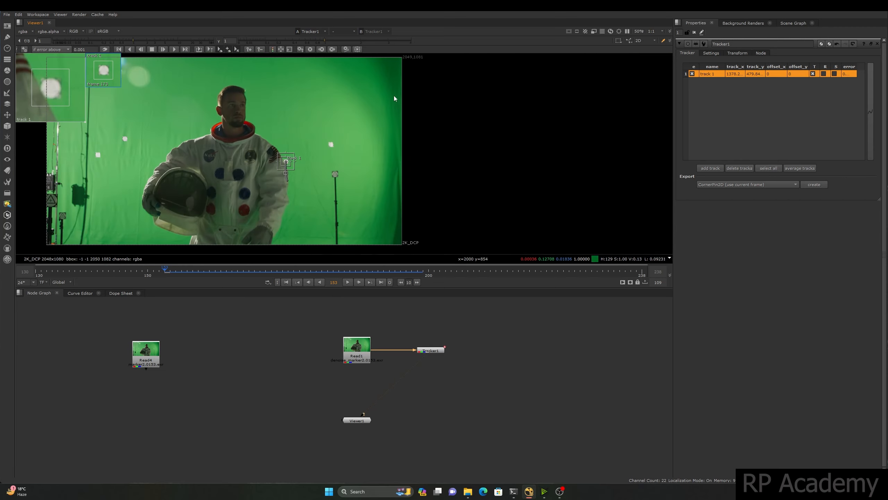
scroll(295, 163, up, 3)
scroll(323, 170, up, 2)
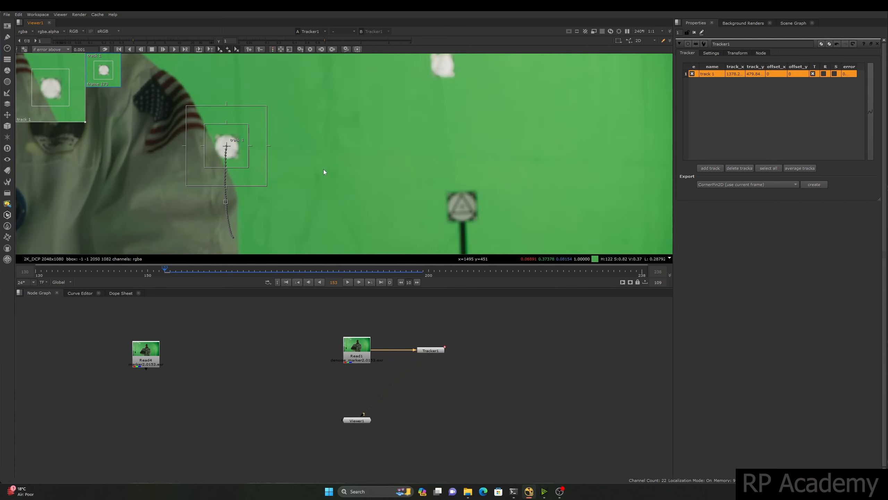
click(320, 146)
middle_drag(286, 119, 285, 145)
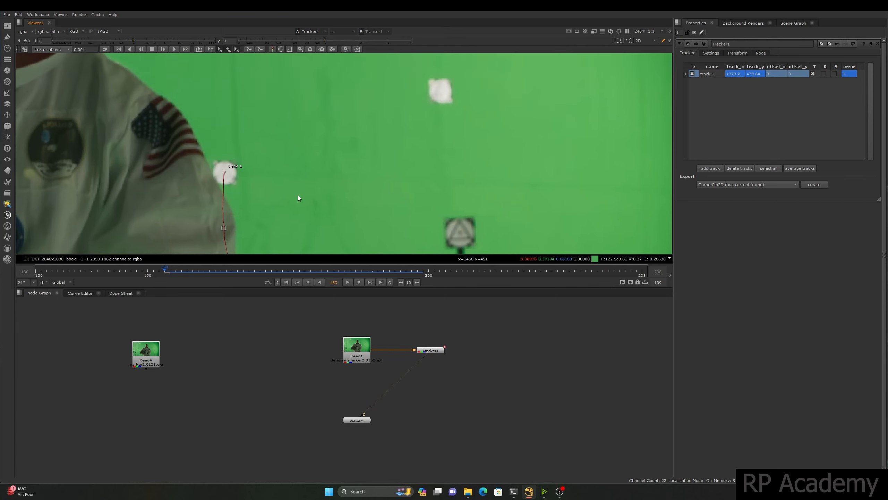
click(224, 172)
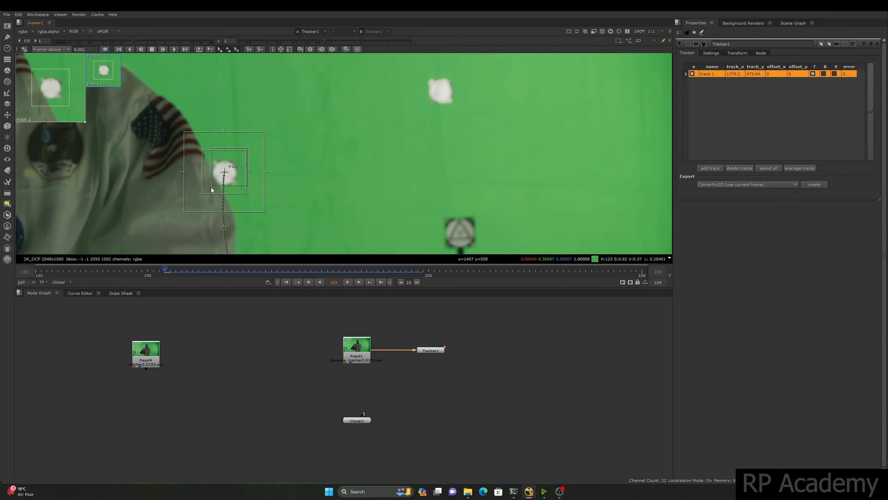
click(311, 169)
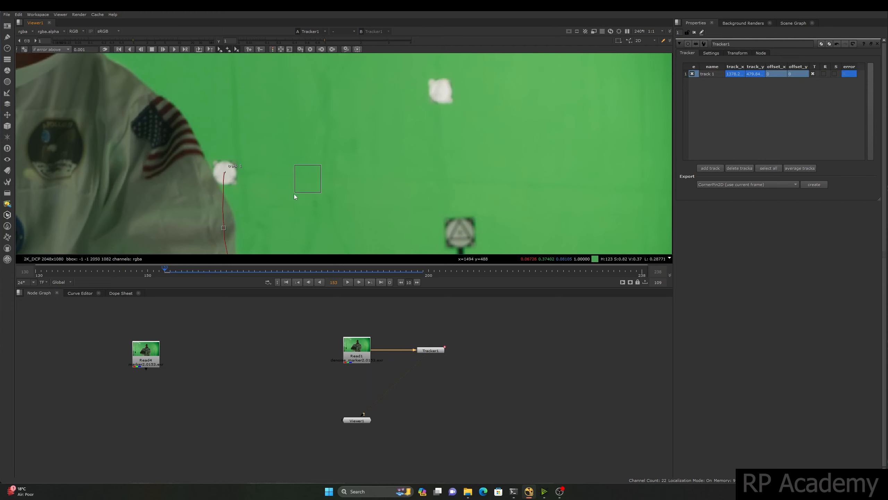
click(224, 167)
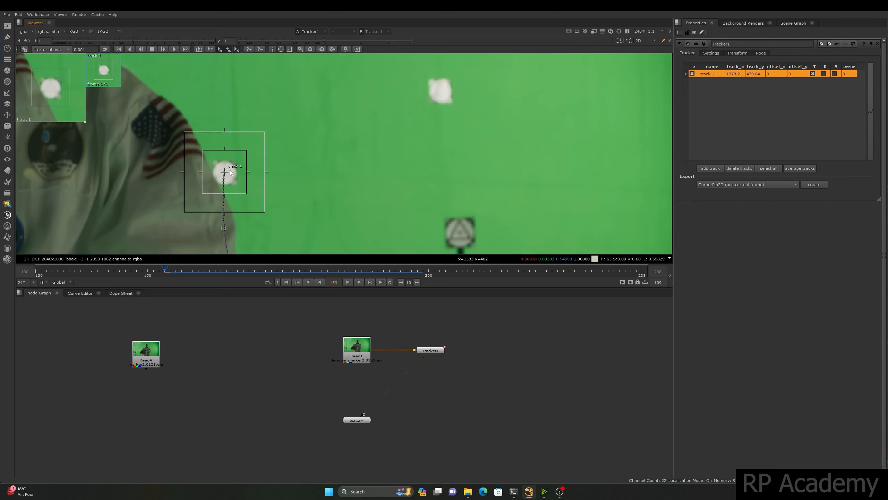
View the red channel and offset track 1's pattern box at frame 153 from the marker onto clean green screen away from the shoulder.
middle_drag(318, 185, 349, 146)
key(r)
scroll(343, 143, down, 3)
scroll(344, 147, up, 4)
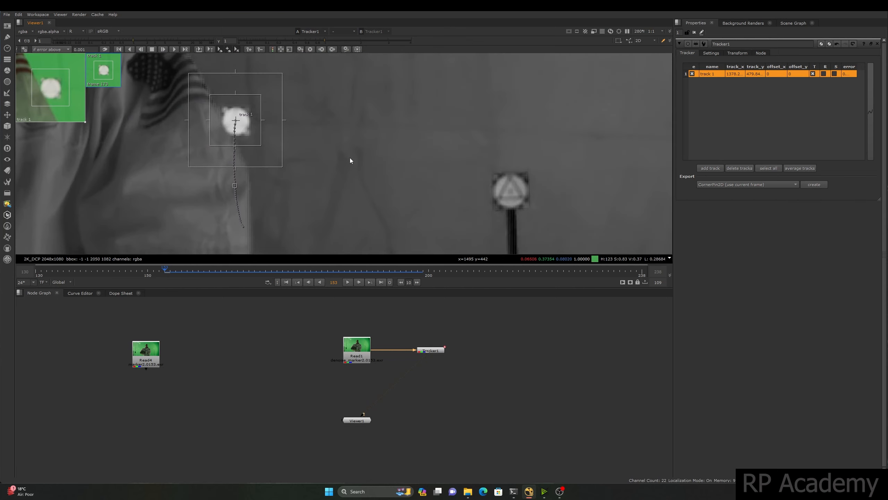
mouse_move(308, 167)
middle_down()
mouse_move(303, 178)
mouse_move(337, 166)
middle_up()
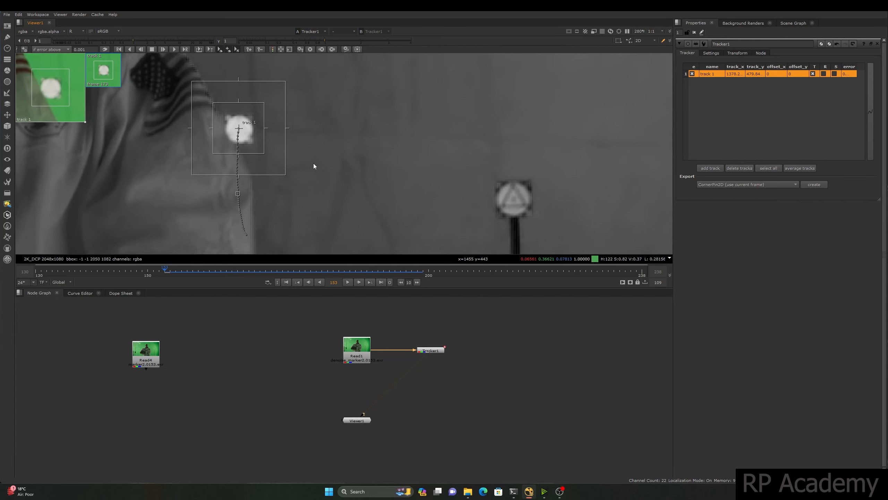
ctrl+drag(239, 130, 346, 165)
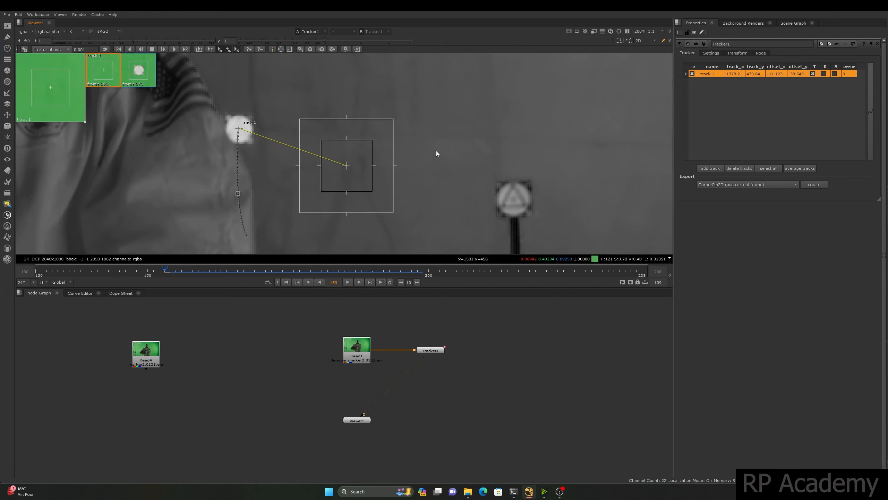
Track backward with the offset pattern box from frame 153, one frame at a time to 150, and on to frame 138.
click(141, 50)
click(141, 49)
click(141, 50)
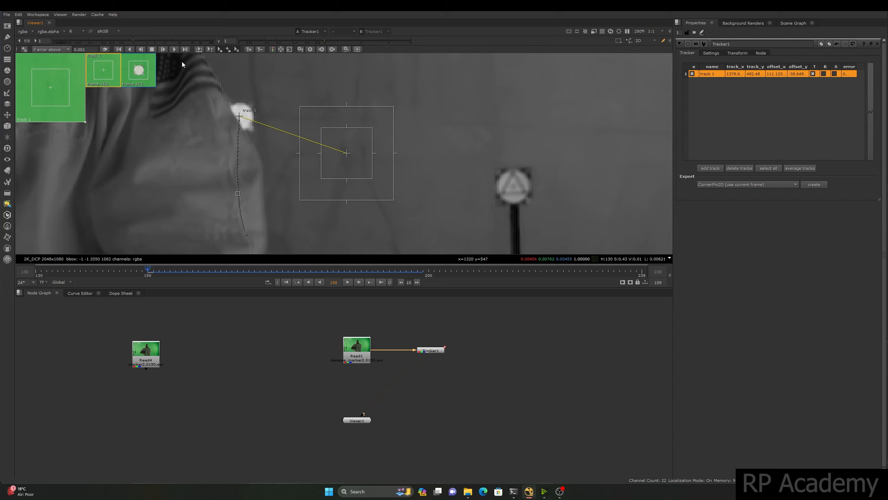
click(140, 49)
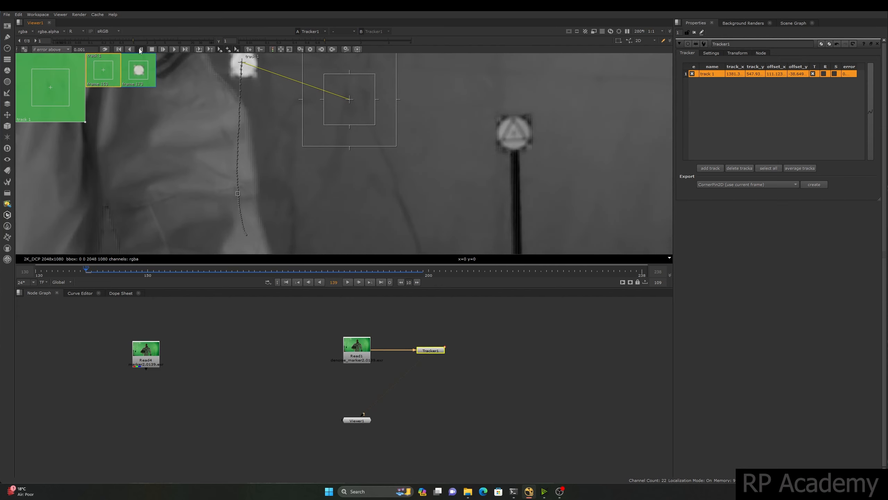
Move the offset pattern box back onto the marker at frame 138 and track backward to frame 130.
middle_drag(301, 160, 313, 245)
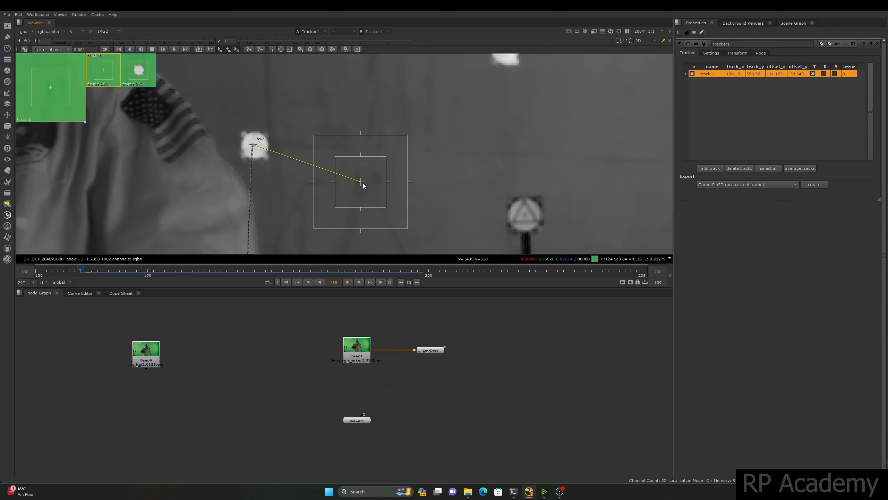
mouse_move(78, 271)
mouse_down()
mouse_move(70, 271)
mouse_move(80, 271)
mouse_up()
ctrl+drag(360, 182, 254, 144)
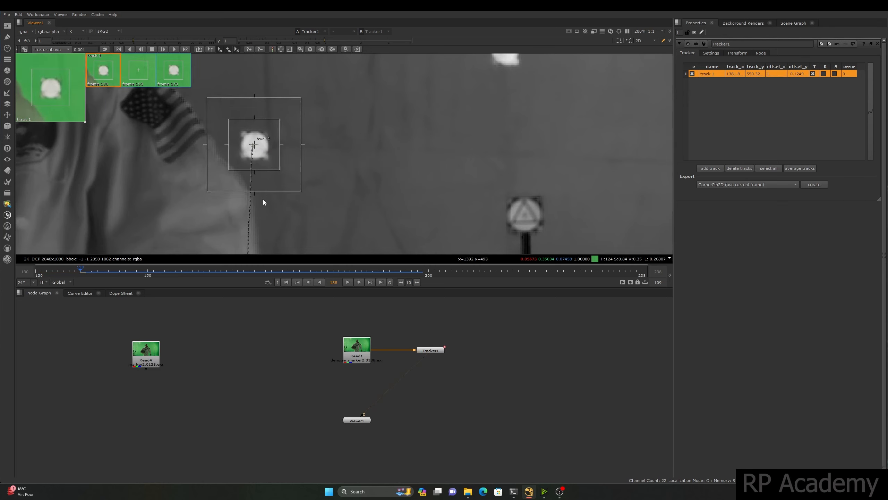
click(141, 49)
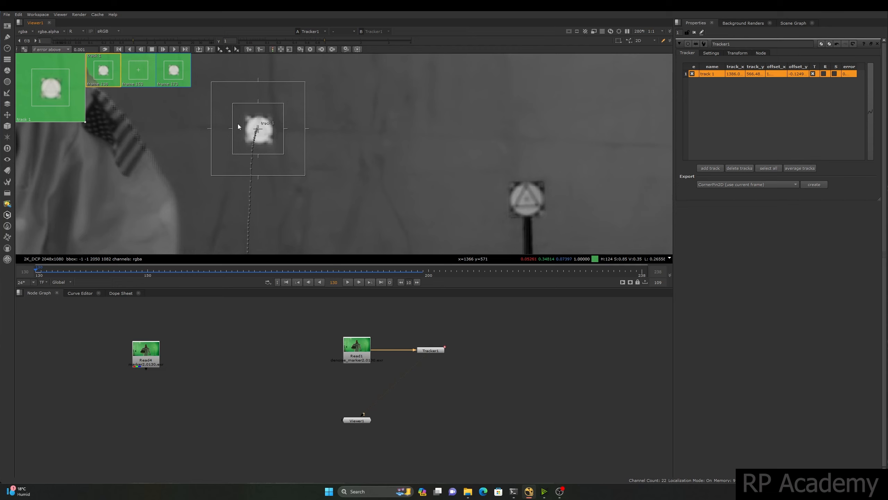
scroll(228, 165, up, 5)
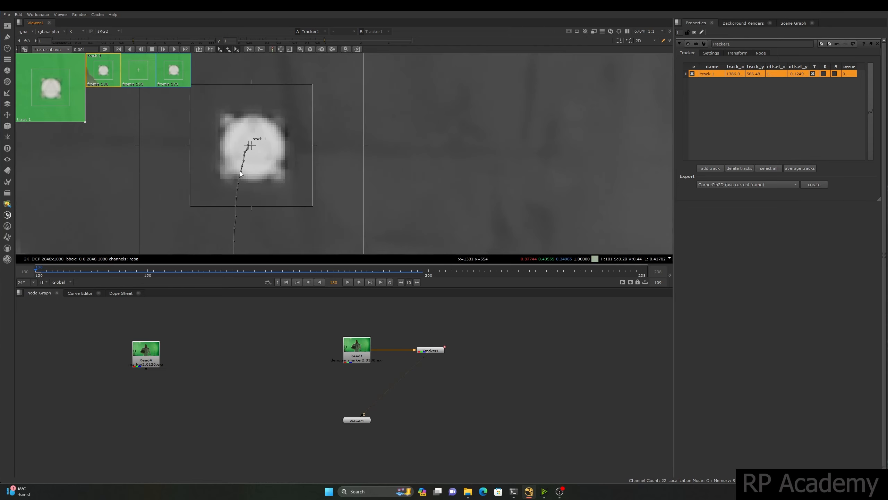
Go to frame 198 and track the marker forward to frame 211.
click(417, 271)
scroll(297, 172, down, 10)
middle_drag(309, 188, 297, 108)
scroll(266, 155, up, 4)
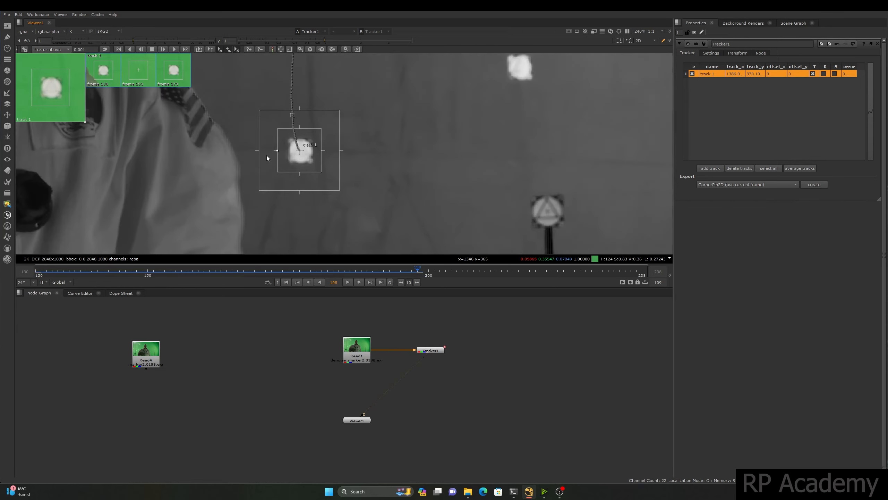
click(166, 50)
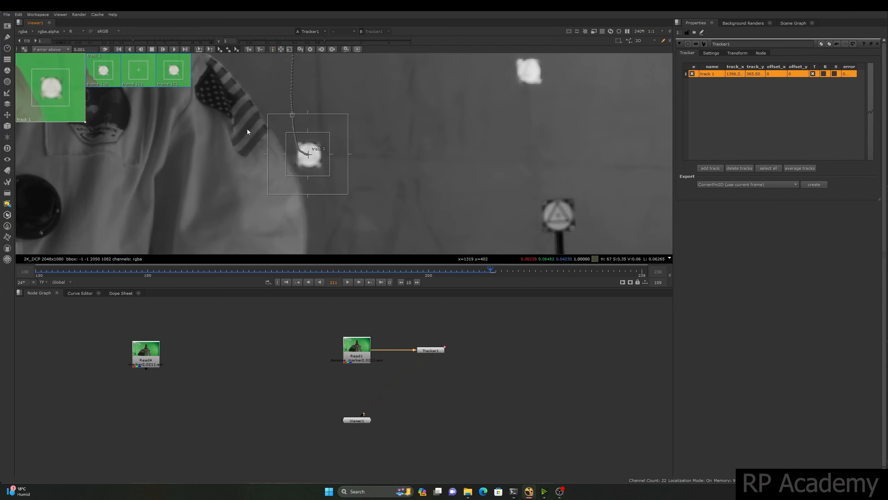
Offset the pattern box at frame 211 from the marker onto clean green screen away from the approaching shoulder.
scroll(309, 155, up, 2)
mouse_move(309, 155)
middle_down()
mouse_move(283, 150)
mouse_move(196, 100)
mouse_move(187, 130)
middle_up()
scroll(282, 150, up, 1)
scroll(255, 116, down, 3)
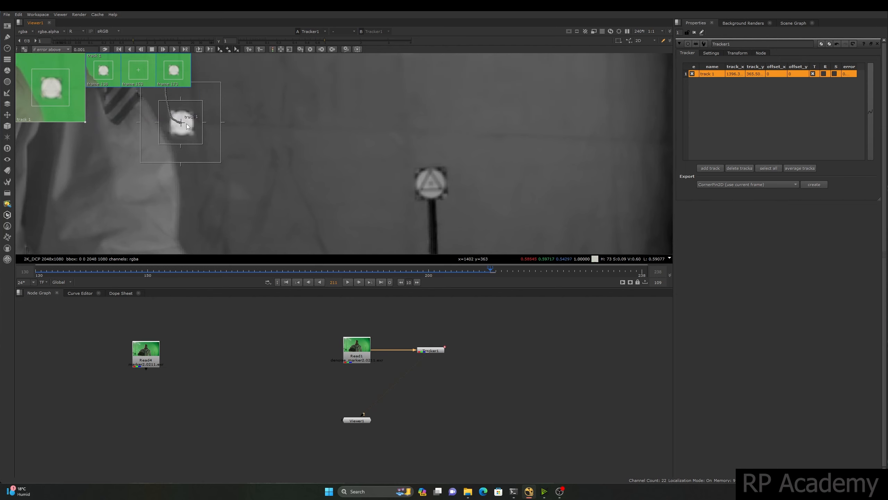
mouse_move(184, 123)
ctrl+mouse_down()
mouse_move(283, 143)
mouse_move(289, 157)
mouse_move(275, 153)
ctrl+mouse_up()
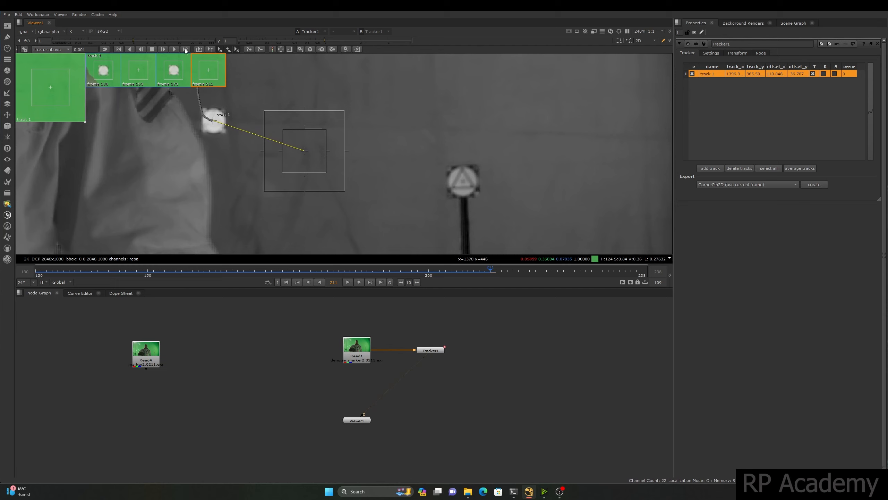
Track forward with the offset pattern box from frame 211 to the last frame, 238.
click(164, 50)
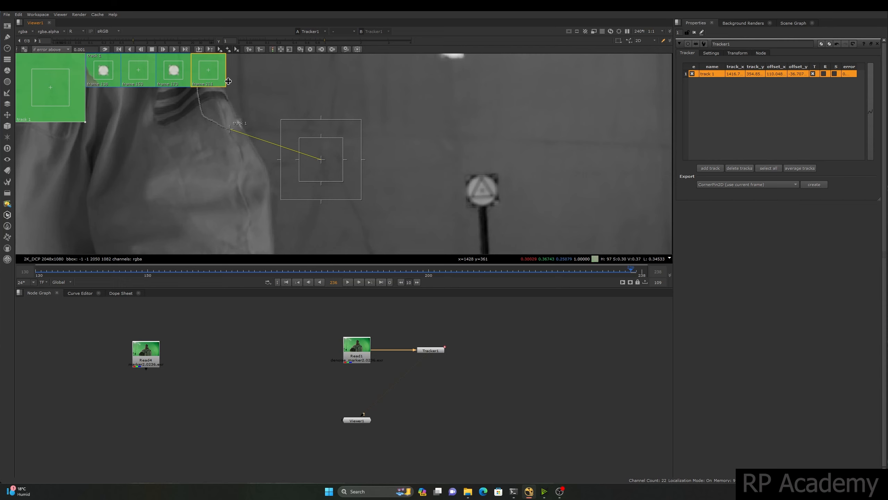
click(163, 49)
scroll(323, 218, down, 1)
scroll(322, 218, down, 1)
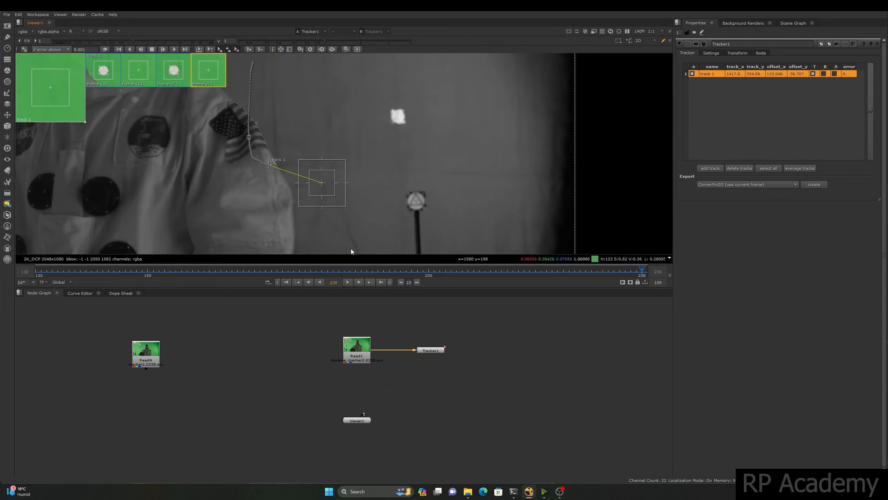
Scrub back to frame 168 and review the full motion path of track 1.
scroll(515, 276, down, 1)
drag(611, 274, 260, 271)
scroll(266, 153, up, 2)
scroll(266, 158, down, 1)
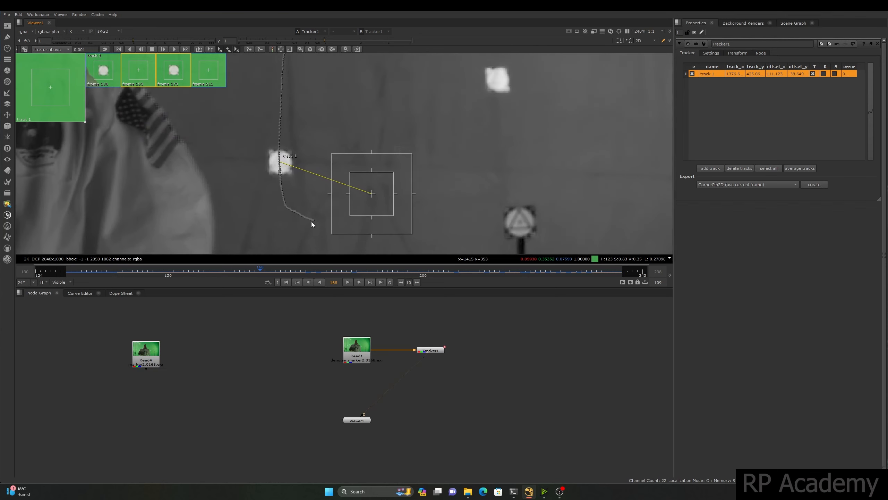
middle_drag(279, 68, 277, 178)
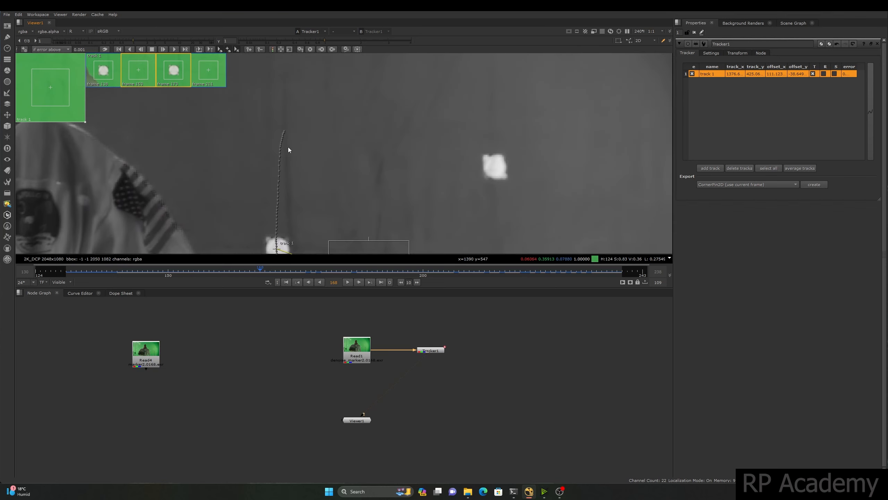
scroll(325, 79, down, 3)
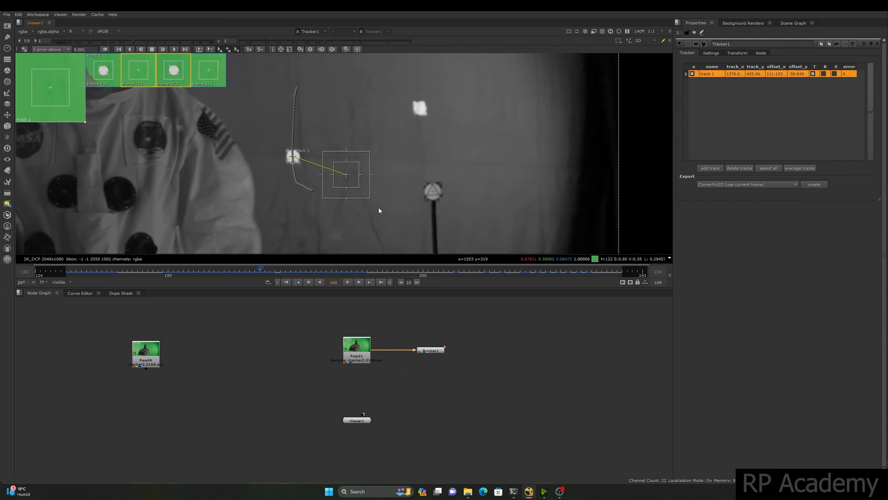
Show the tracking error on the motion path and inspect the path for high-error points.
click(273, 49)
scroll(295, 140, up, 3)
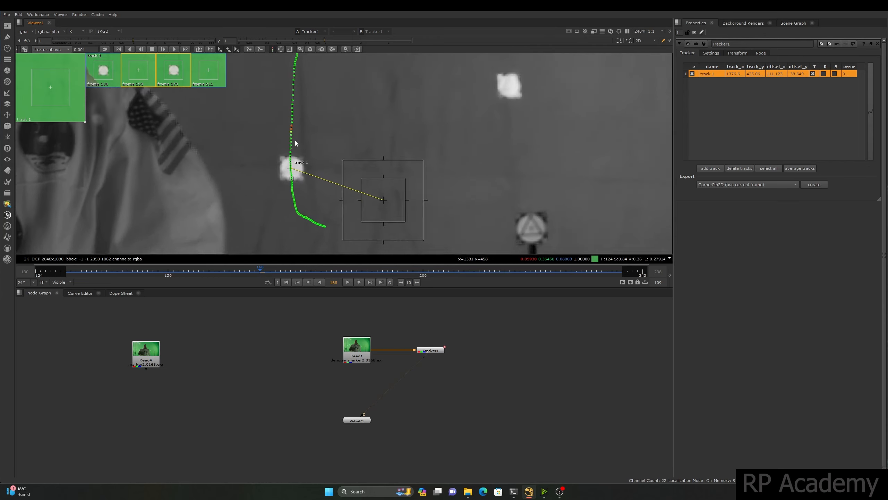
scroll(295, 140, up, 1)
mouse_move(295, 141)
middle_down()
mouse_move(295, 210)
mouse_move(304, 105)
middle_up()
middle_drag(318, 198, 319, 160)
middle_drag(298, 96, 298, 147)
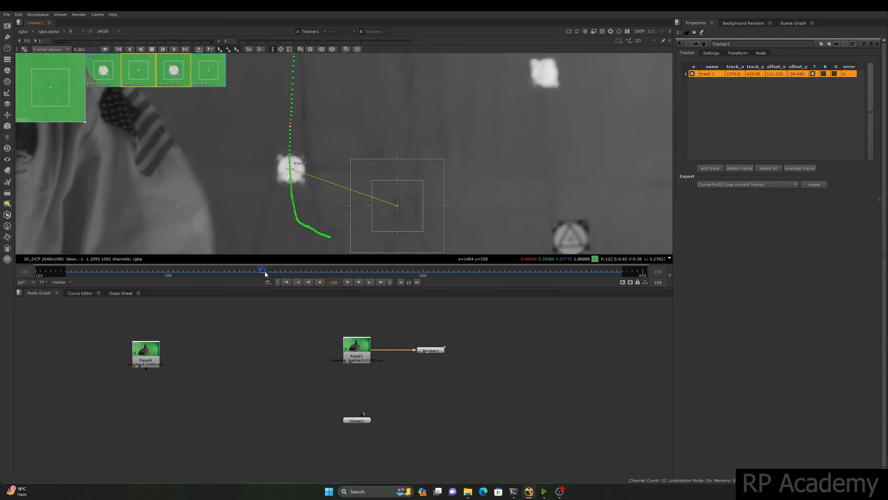
Go to the high-error section at frame 156 and retrack backward one frame at a time to frame 153.
drag(265, 274, 200, 260)
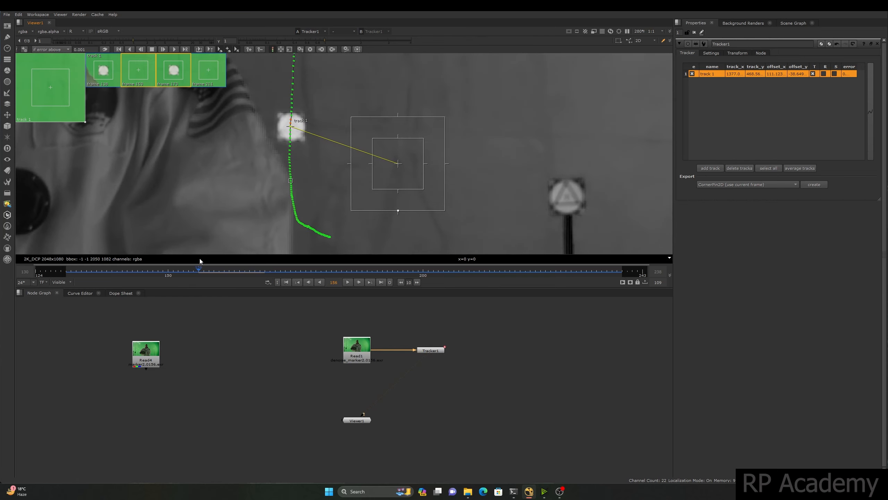
scroll(326, 122, up, 10)
mouse_move(216, 159)
middle_down()
mouse_move(324, 203)
mouse_move(335, 182)
middle_up()
scroll(323, 203, down, 3)
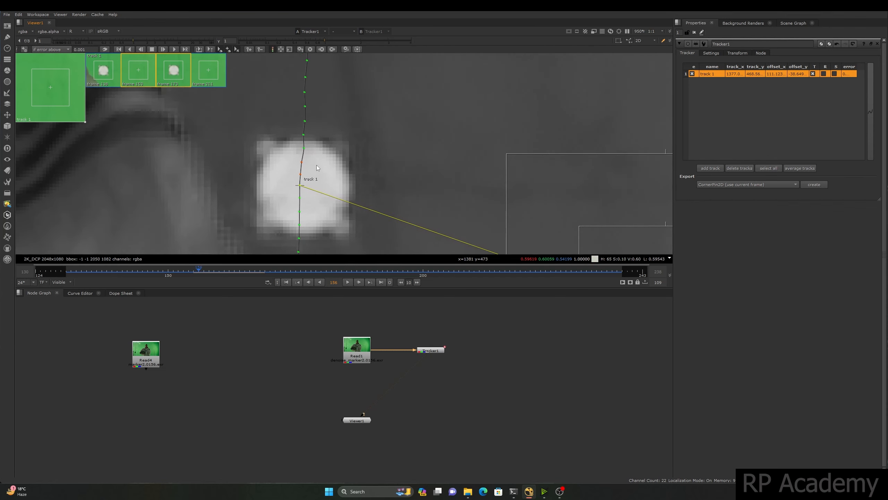
click(142, 50)
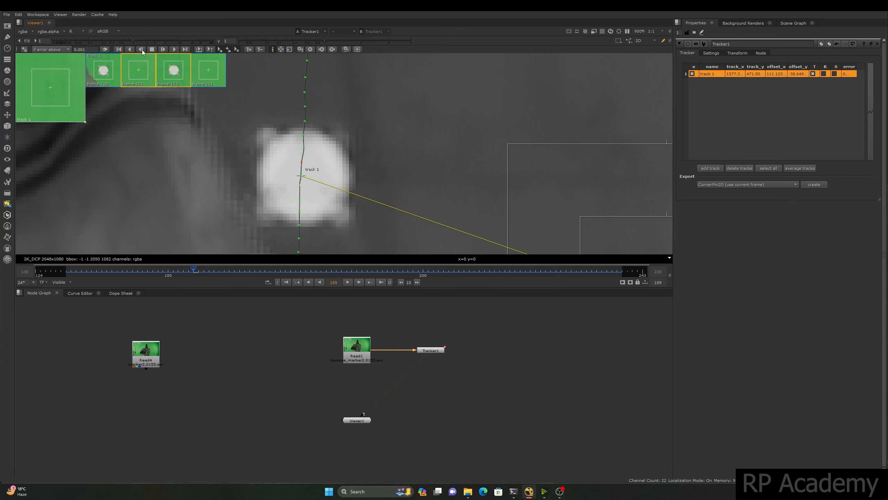
click(141, 50)
click(142, 50)
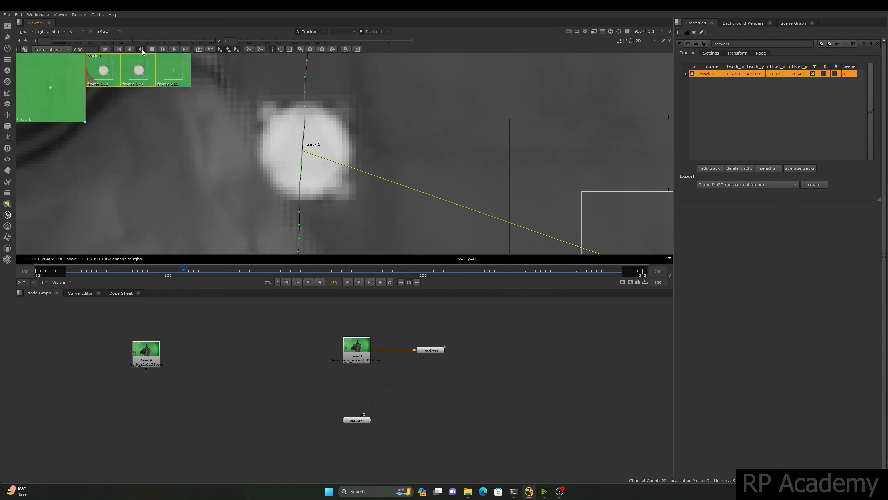
Return to frame 155 and nudge the track 1 point slightly to smooth the kink in its path.
scroll(311, 140, up, 2)
scroll(310, 138, down, 1)
key(Right)
key(Right)
scroll(302, 168, up, 5)
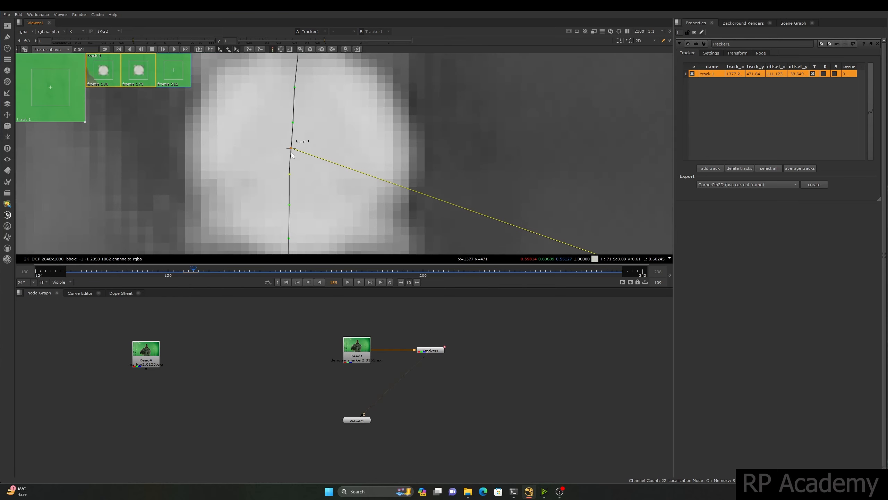
drag(292, 150, 292, 149)
scroll(366, 150, down, 10)
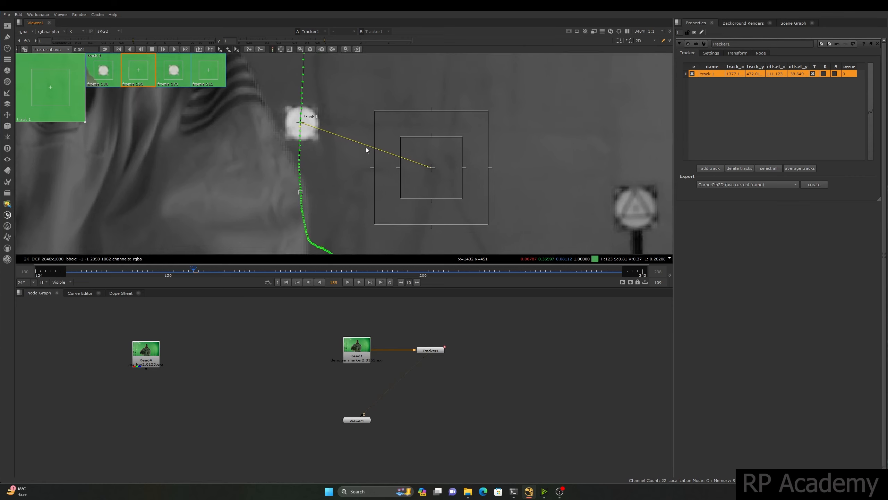
Hide the error display on the motion path and scrub to frame 164 to check the track on the marker.
scroll(366, 147, down, 5)
middle_drag(398, 174, 367, 192)
click(272, 50)
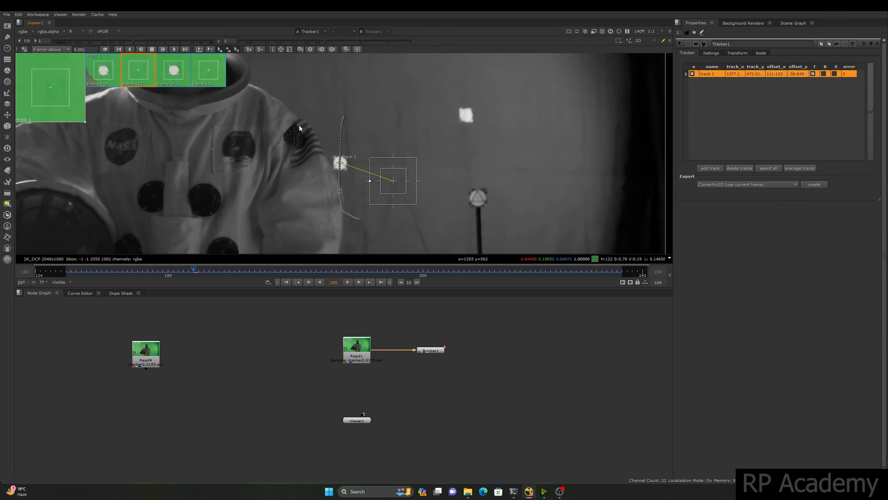
drag(406, 273, 240, 246)
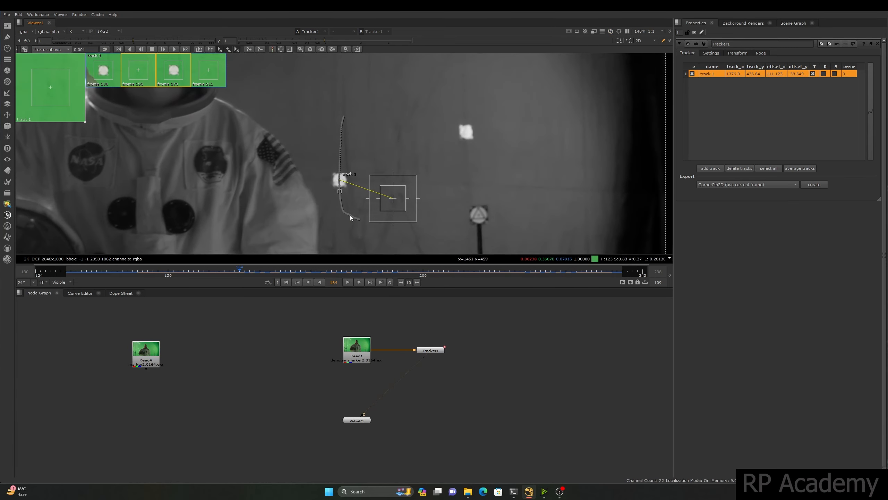
Add a Roto node below Read1 and copy the animation of track 1 in Tracker1.
scroll(335, 357, up, 5)
key(o)
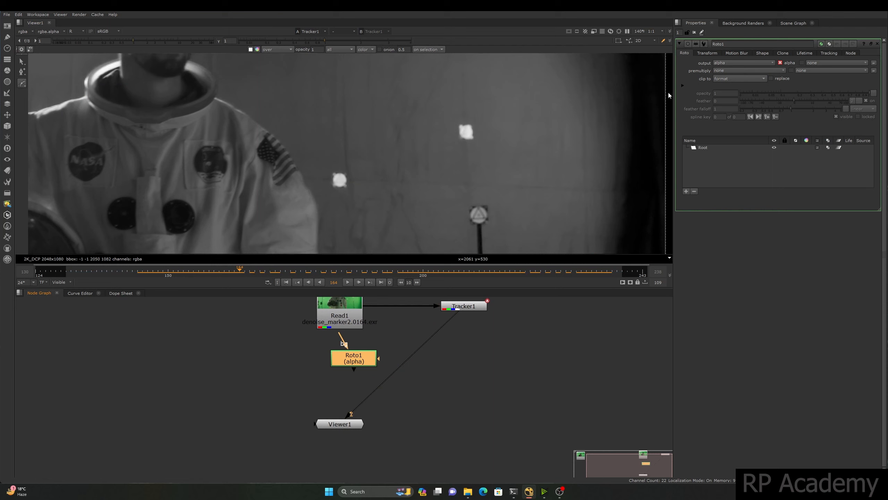
double_click(469, 306)
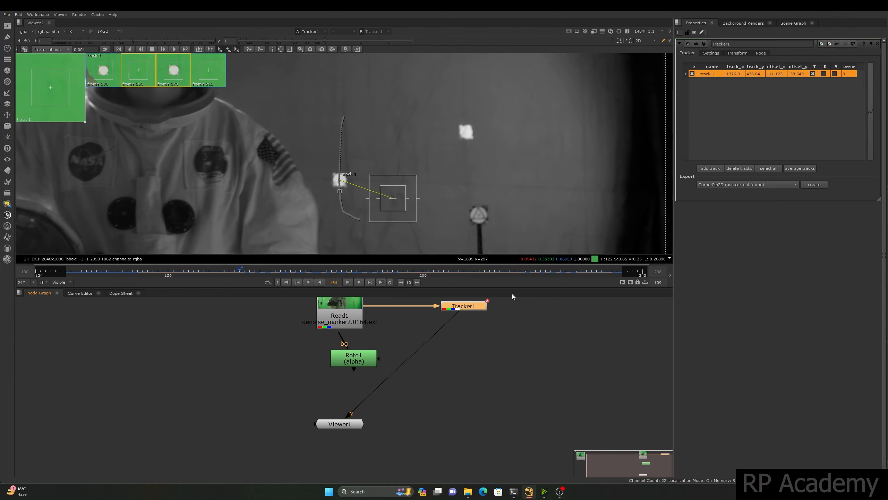
click(870, 111)
mouse_move(843, 172)
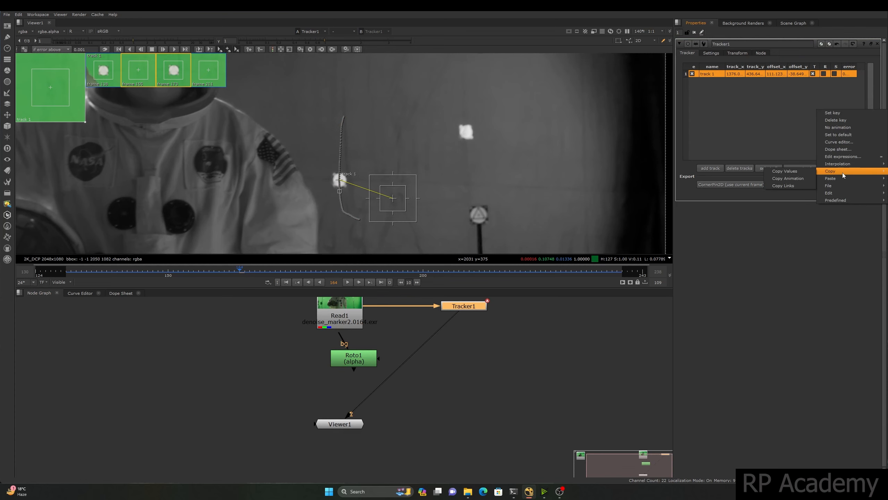
click(788, 178)
Paste the copied track animation as absolute values into the translate of the Root layer in Roto1.
double_click(359, 359)
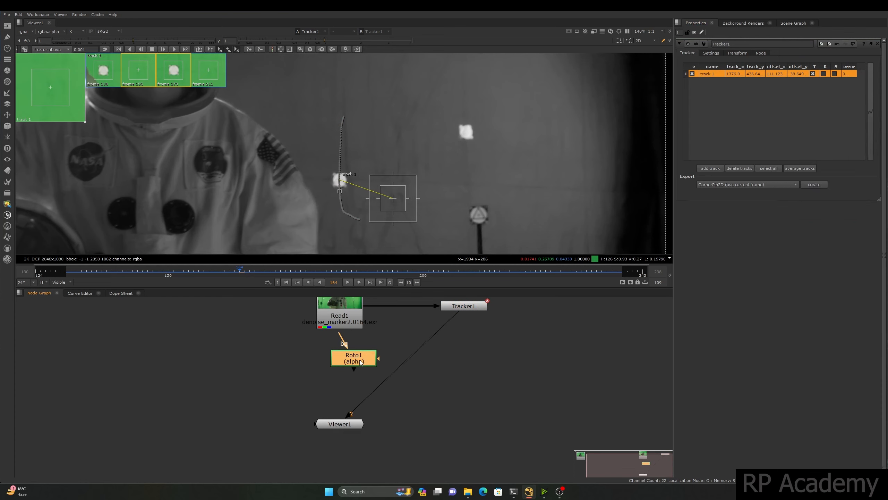
click(703, 148)
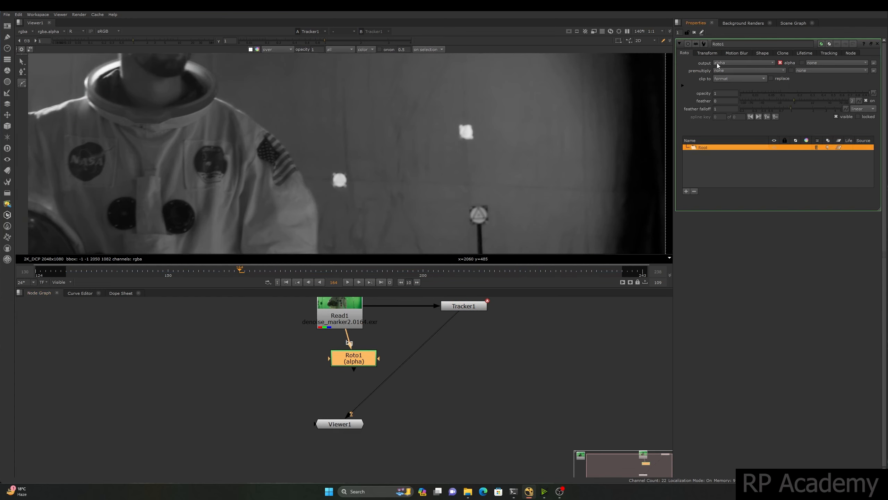
click(707, 53)
click(766, 63)
mouse_move(787, 118)
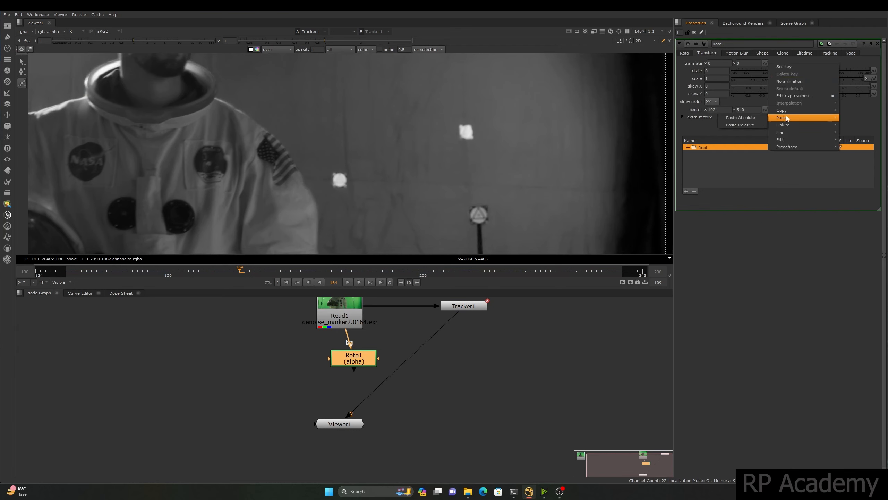
click(741, 117)
click(410, 399)
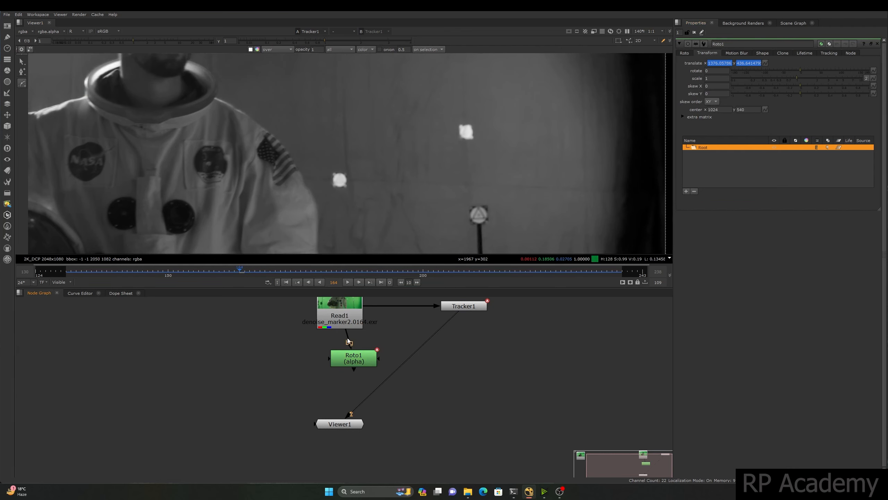
View Roto1 in the second viewer input and draw an ellipse around the white marker at frame 164.
click(350, 360)
key(2)
scroll(331, 192, up, 7)
middle_drag(335, 154, 279, 150)
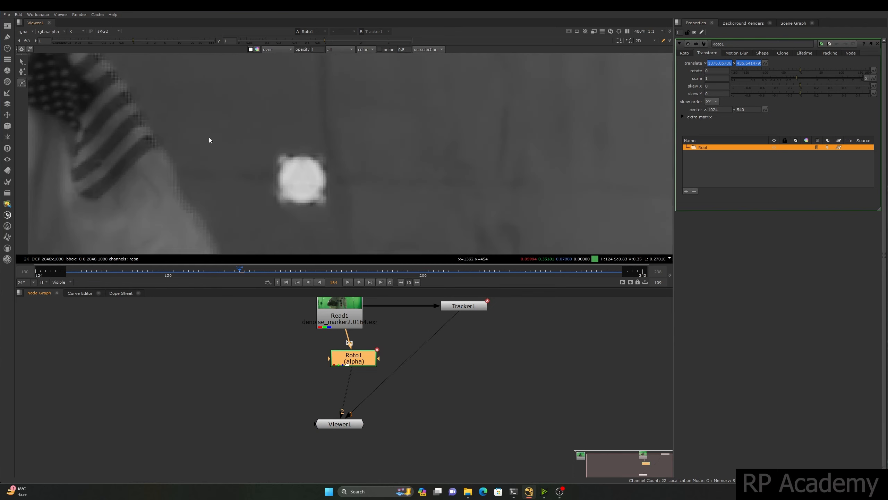
right_click(21, 83)
click(49, 104)
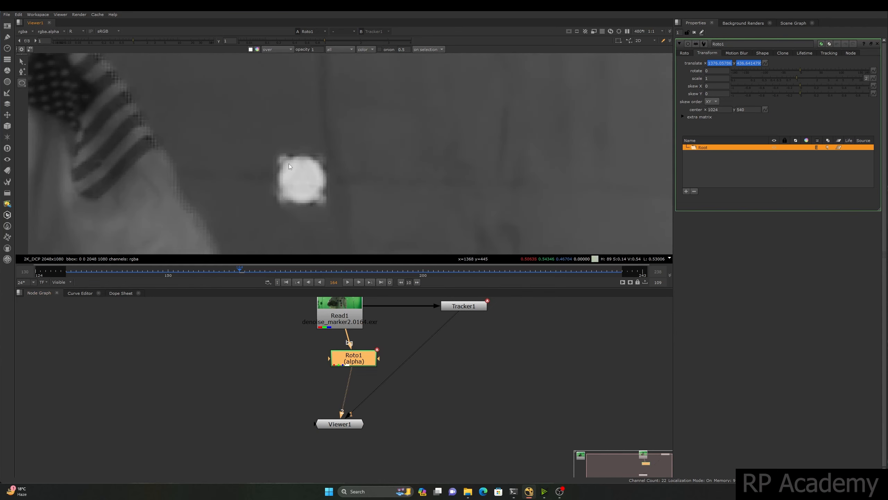
scroll(289, 163, up, 4)
scroll(402, 206, down, 3)
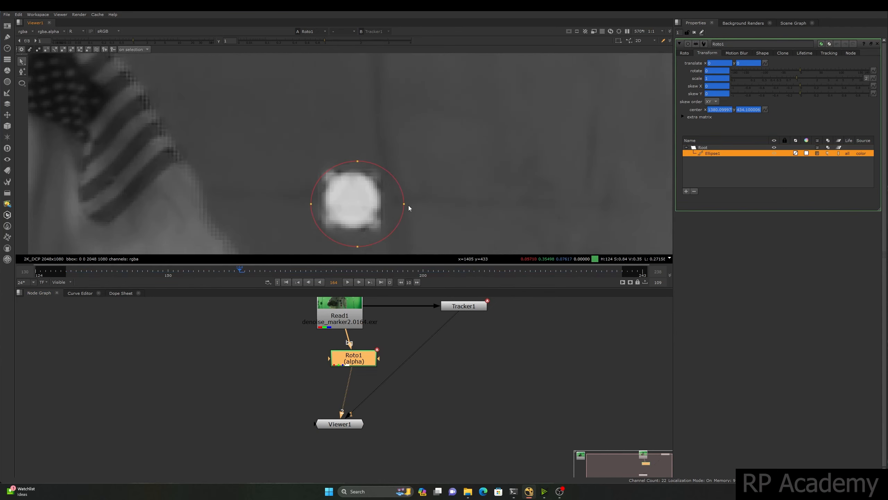
Centre the ellipse on the white marker and enlarge it slightly so it surrounds the marker with a margin.
click(358, 177)
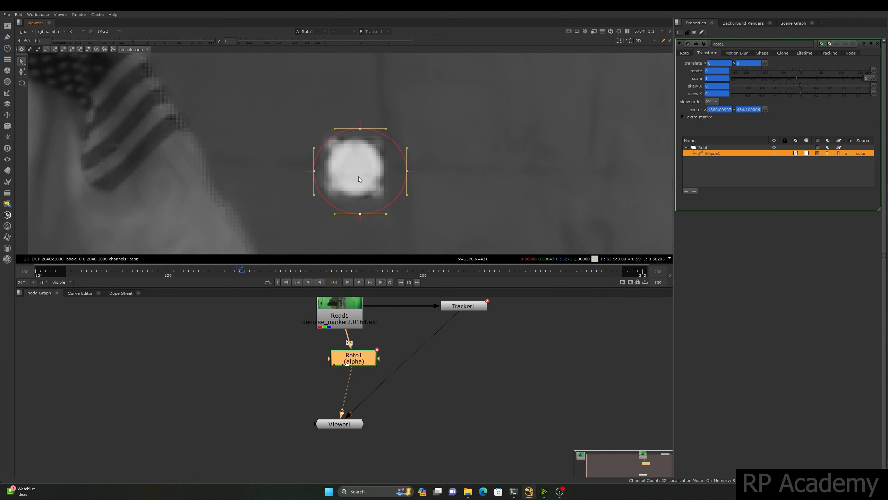
click(685, 53)
drag(382, 176, 377, 170)
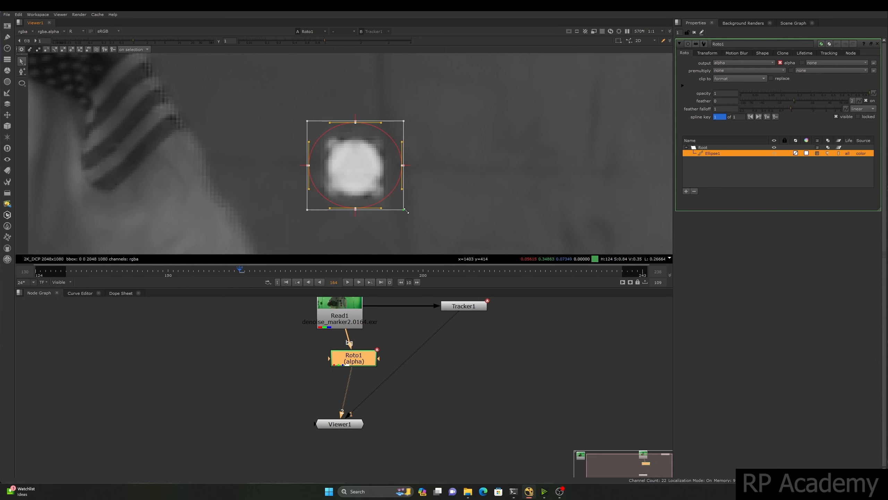
drag(404, 211, 412, 217)
scroll(432, 203, down, 4)
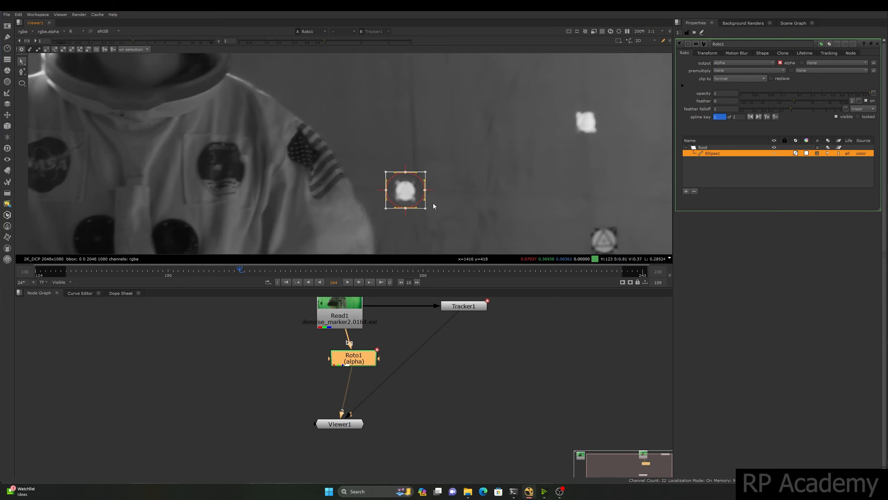
Play through the shot to check that the ellipse follows the white marker, stopping at frame 191.
click(348, 282)
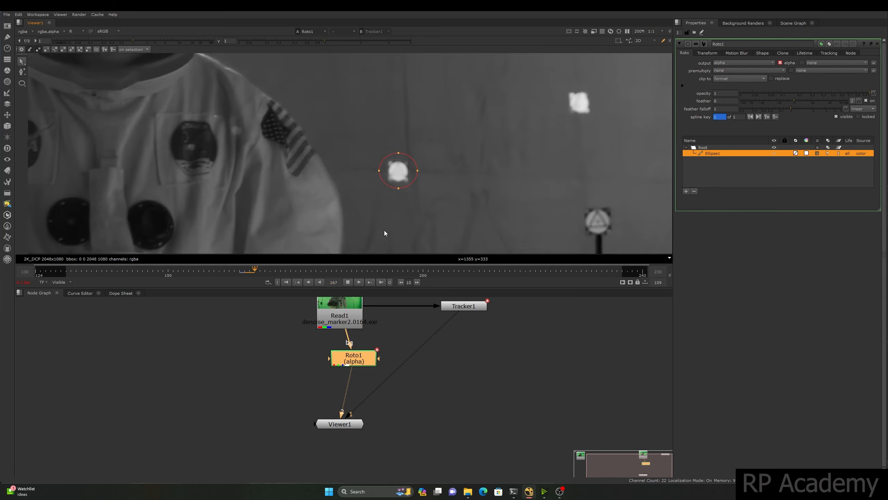
scroll(398, 218, down, 5)
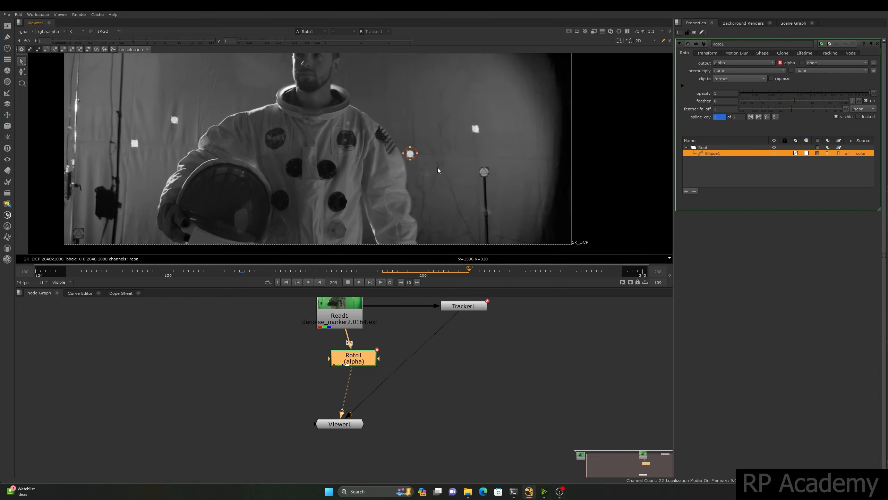
scroll(437, 167, up, 1)
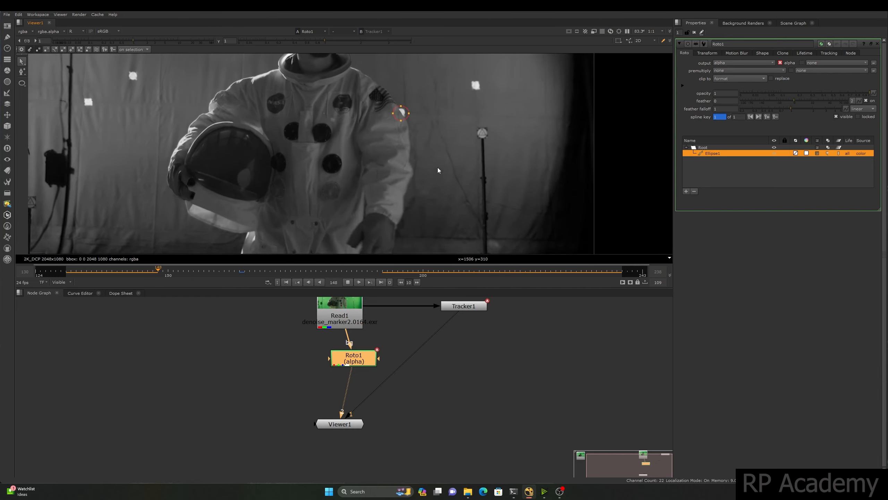
click(347, 282)
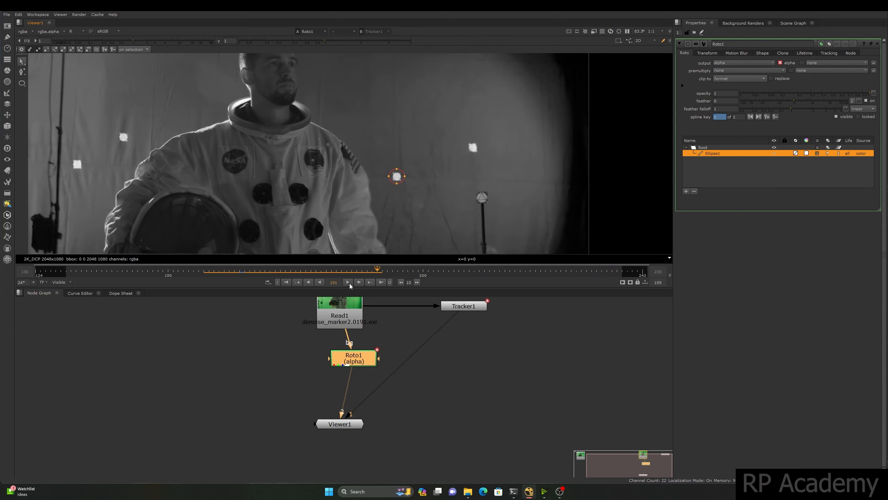
Select all points of the ellipse around the white marker at frame 191.
scroll(419, 166, down, 2)
scroll(380, 197, up, 2)
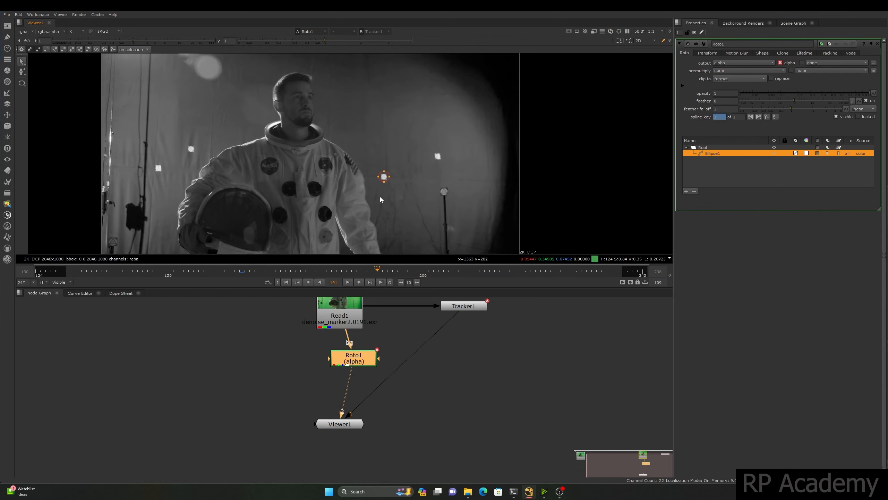
scroll(383, 194, up, 2)
drag(420, 132, 336, 216)
middle_drag(340, 211, 389, 198)
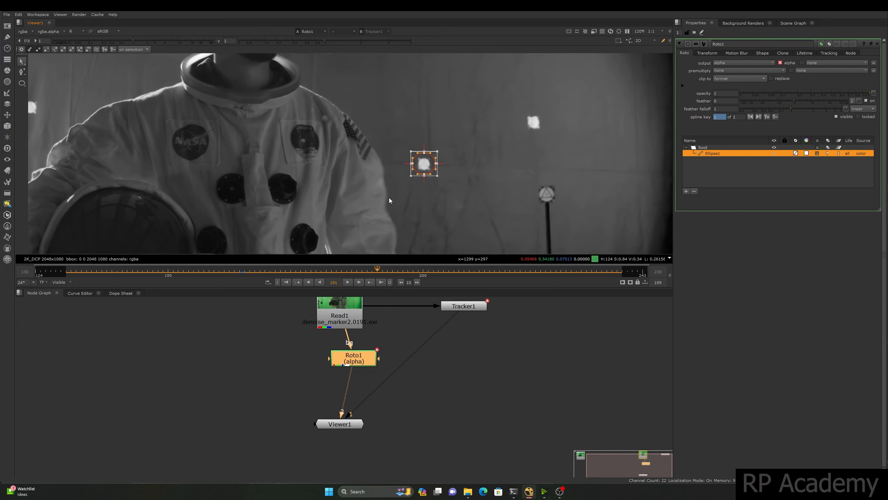
scroll(388, 197, down, 3)
middle_drag(388, 197, 395, 185)
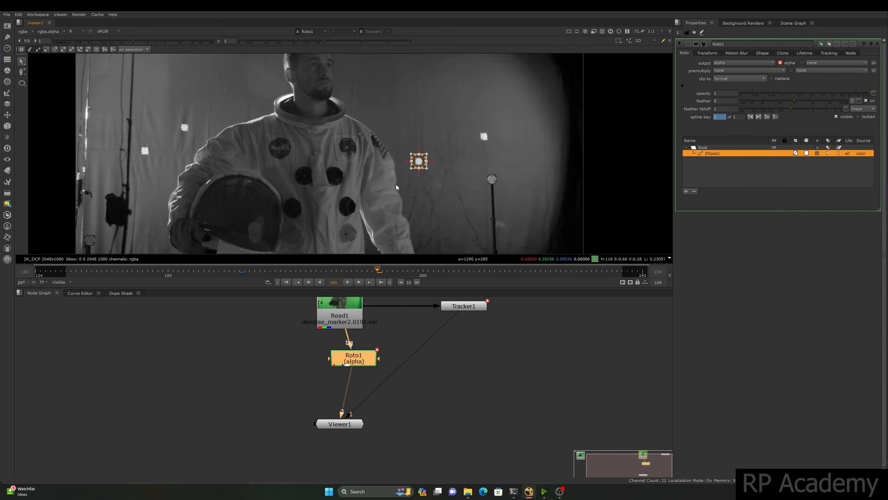